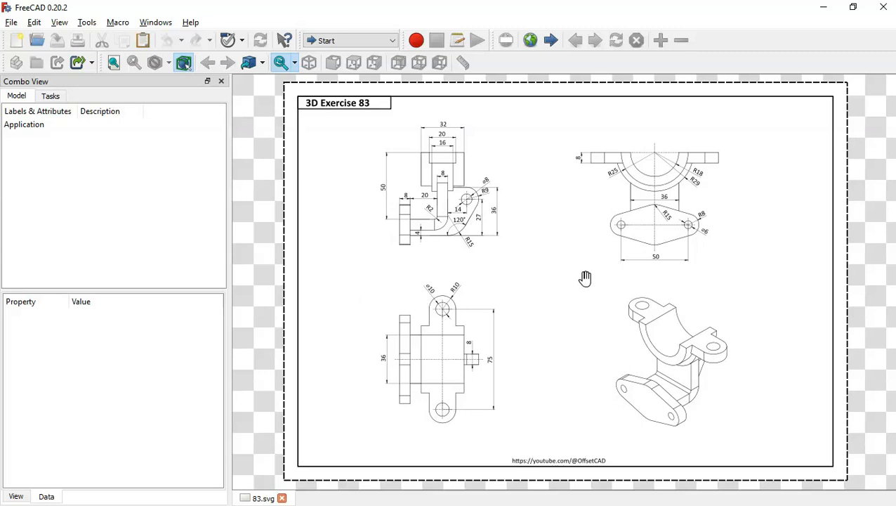
Step: Create a new Part Design document with a body and start a sketch on the YZ plane
{"action": "left_click", "coordinate": [17, 41]}
{"action": "left_click", "coordinate": [375, 43]}
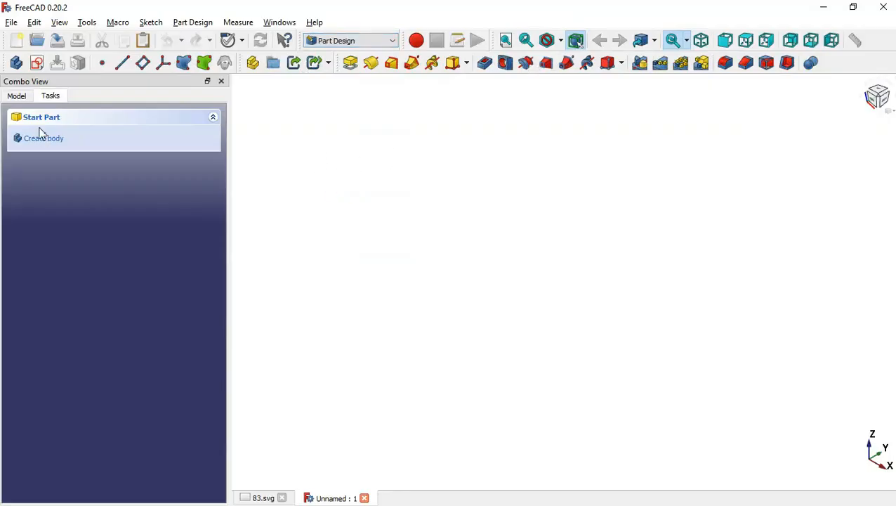
{"action": "left_click", "coordinate": [45, 140]}
{"action": "left_click", "coordinate": [49, 139]}
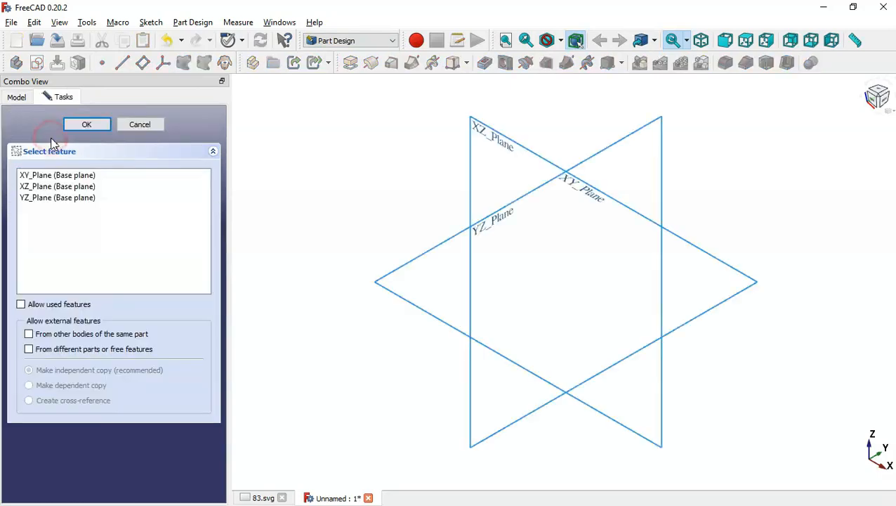
{"action": "left_click", "coordinate": [491, 219]}
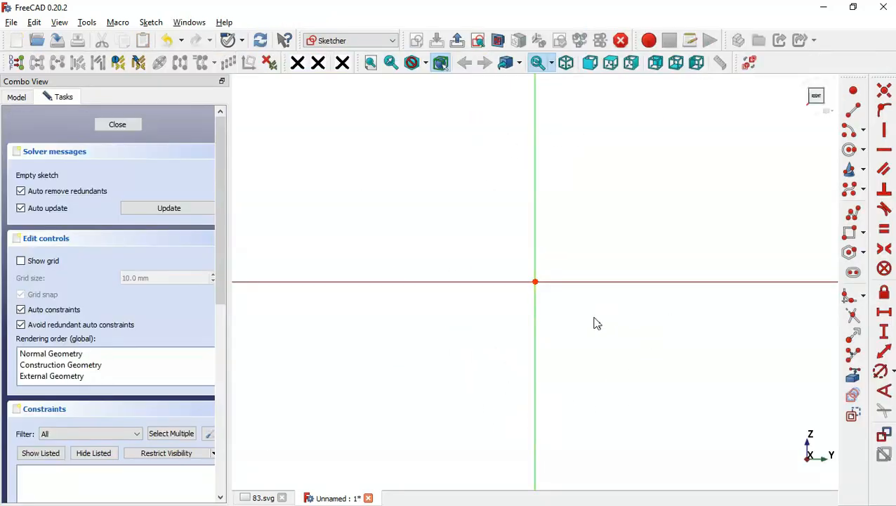
Step: Sketch an L-shaped polyline with its corner at the origin, about 40 mm up the vertical axis and 42 mm along the negative horizontal axis
{"action": "scroll", "coordinate": [601, 380], "scroll_direction": "down", "scroll_amount": 2}
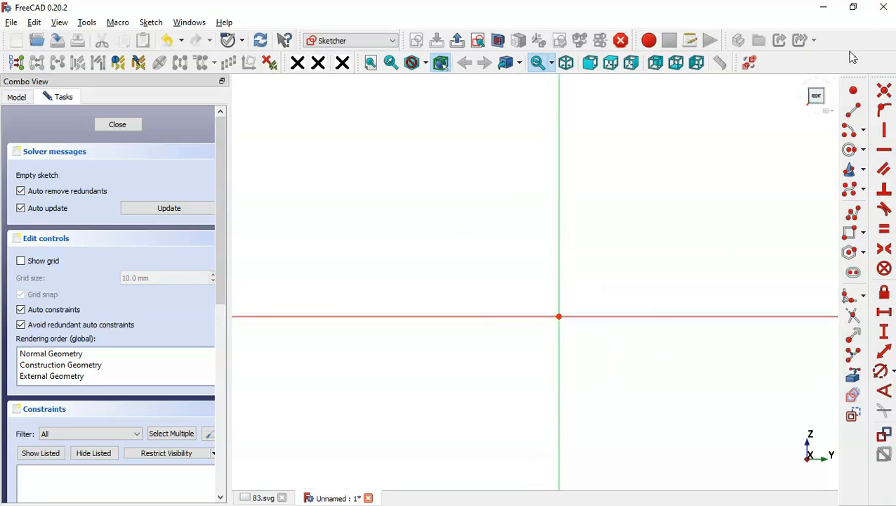
{"action": "left_click", "coordinate": [853, 215]}
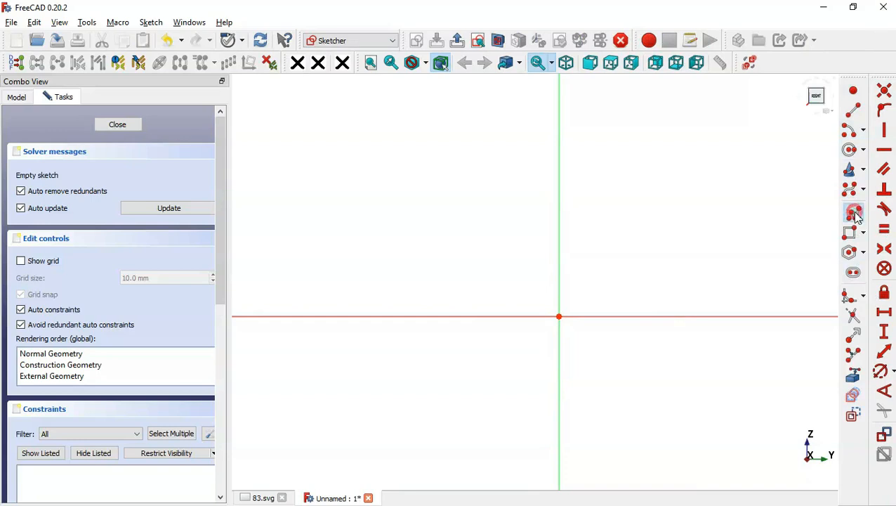
{"action": "left_click", "coordinate": [559, 107]}
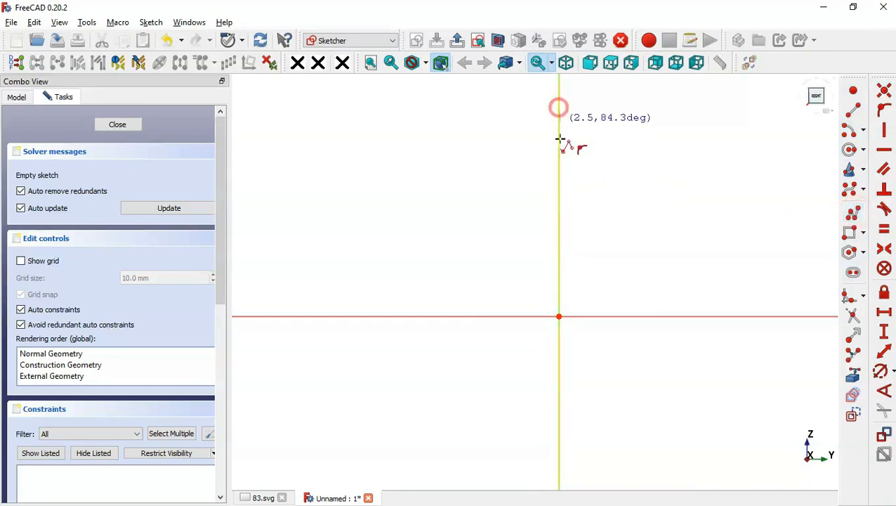
{"action": "left_click", "coordinate": [559, 316]}
{"action": "left_click", "coordinate": [340, 316]}
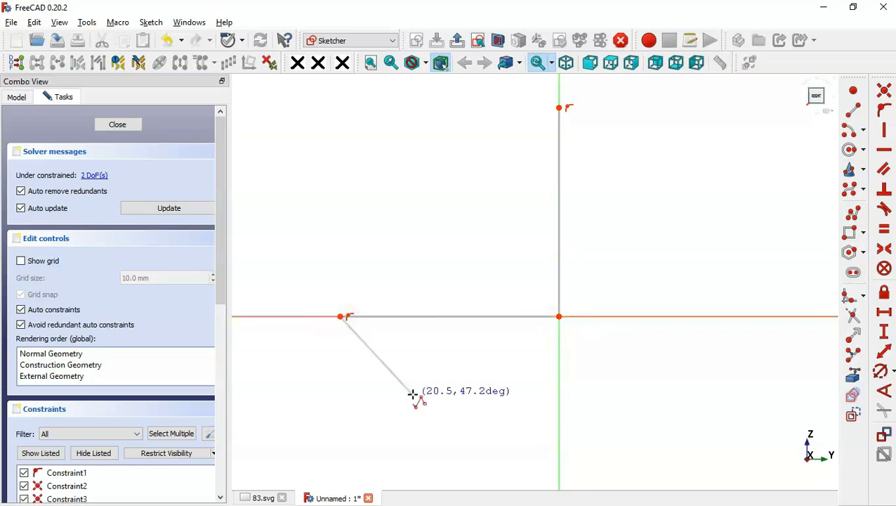
{"action": "scroll", "coordinate": [414, 395], "scroll_direction": "down", "scroll_amount": 3}
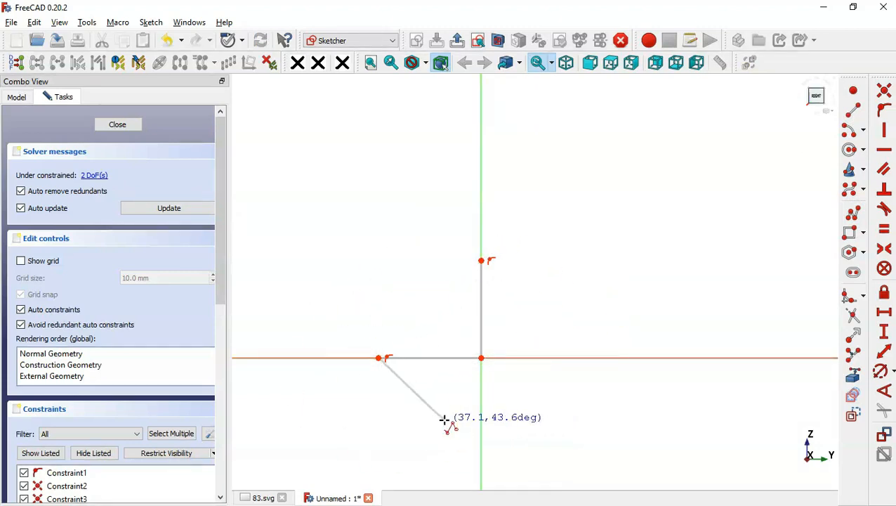
{"action": "scroll", "coordinate": [446, 422], "scroll_direction": "up", "scroll_amount": 1}
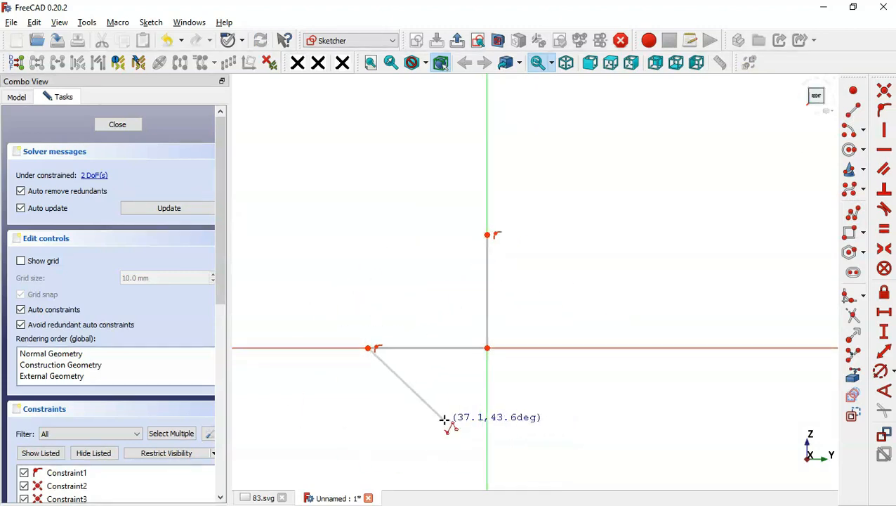
Step: Check the height in the 83.svg drawing and constrain the vertical line's length to 54 mm
{"action": "left_click", "coordinate": [886, 352]}
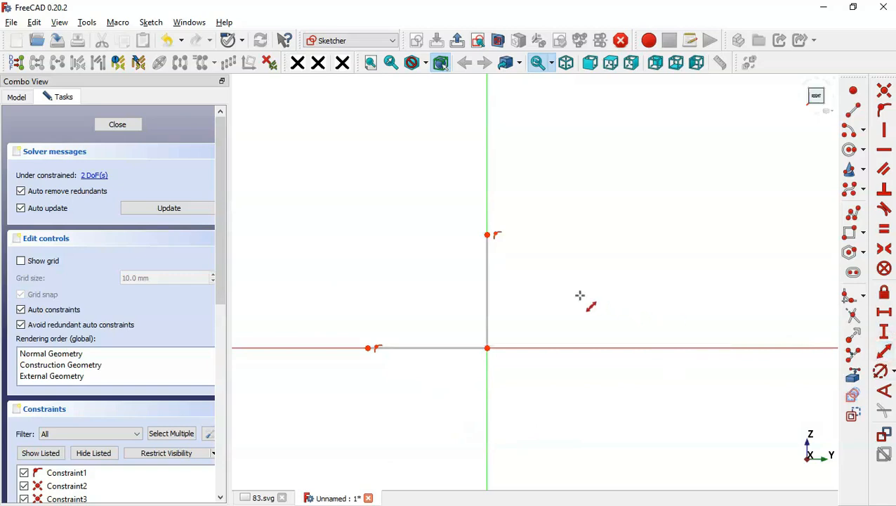
{"action": "key", "text": "ctrl+Tab"}
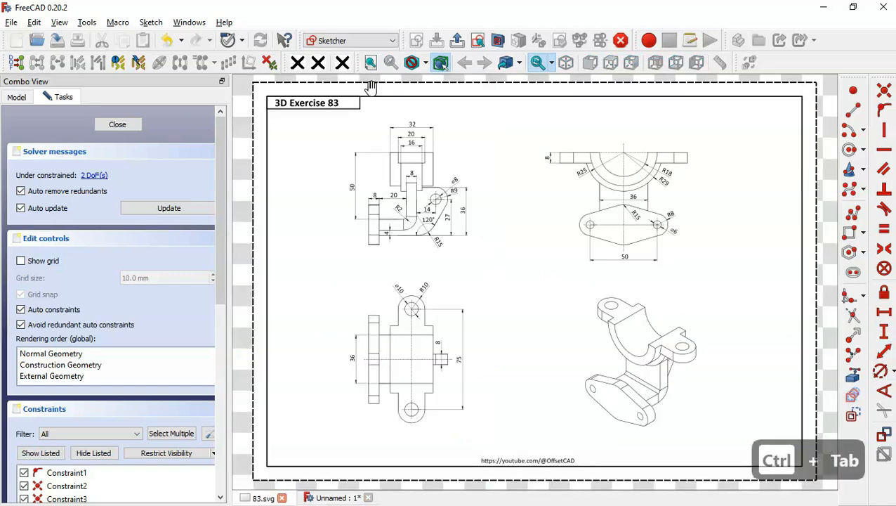
{"action": "scroll", "coordinate": [371, 85], "scroll_direction": "up", "scroll_amount": 3}
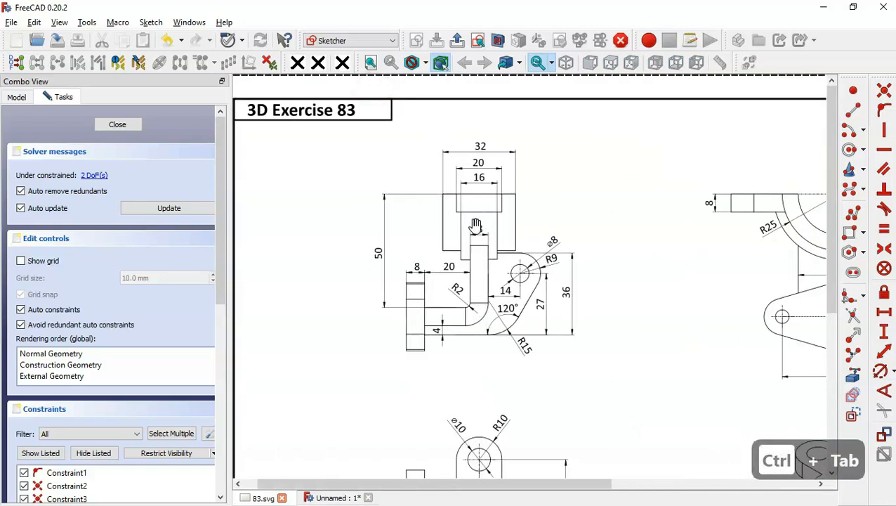
{"action": "scroll", "coordinate": [479, 215], "scroll_direction": "up", "scroll_amount": 1}
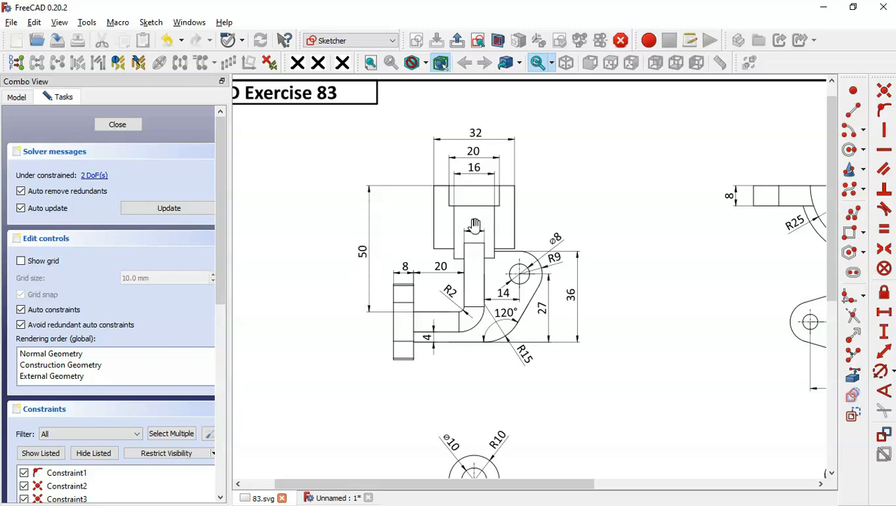
{"action": "key", "text": "ctrl+Tab"}
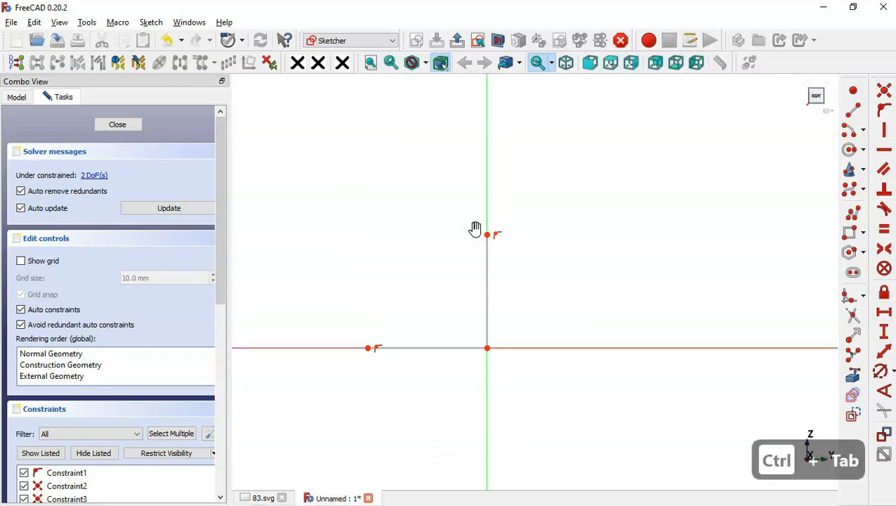
{"action": "left_click", "coordinate": [488, 265]}
{"action": "type", "text": "50"}
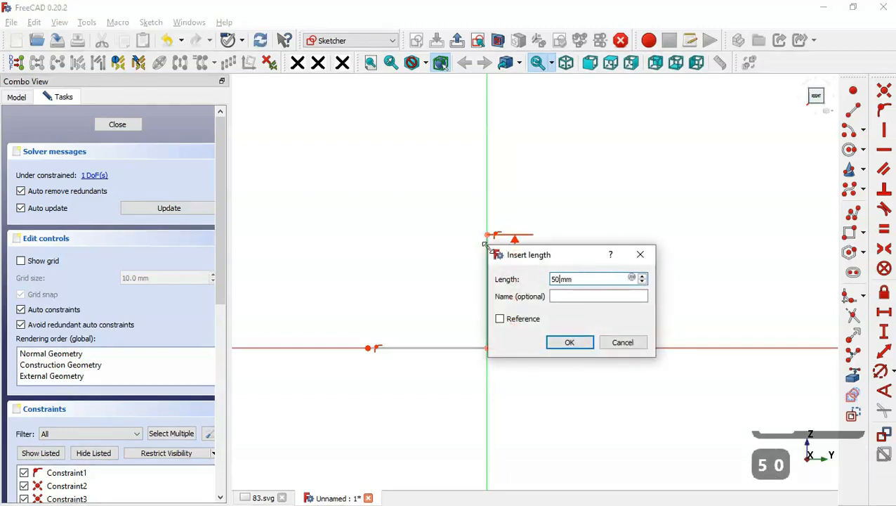
{"action": "key", "text": "BackSpace"}
{"action": "type", "text": "4"}
{"action": "key", "text": "Return"}
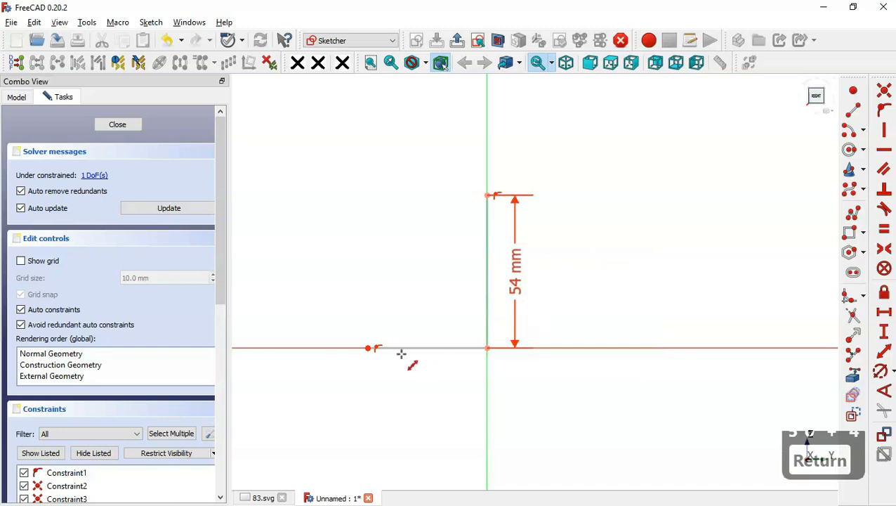
Step: Check the flange dimensions in the drawing, constrain the horizontal line's length to 24 mm, and close the sketch
{"action": "key", "text": "ctrl+Tab"}
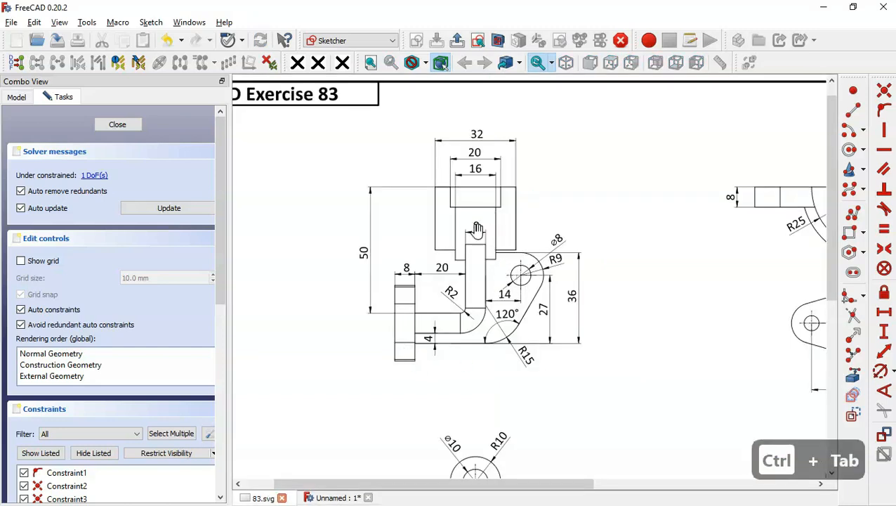
{"action": "scroll", "coordinate": [503, 307], "scroll_direction": "down", "scroll_amount": 5}
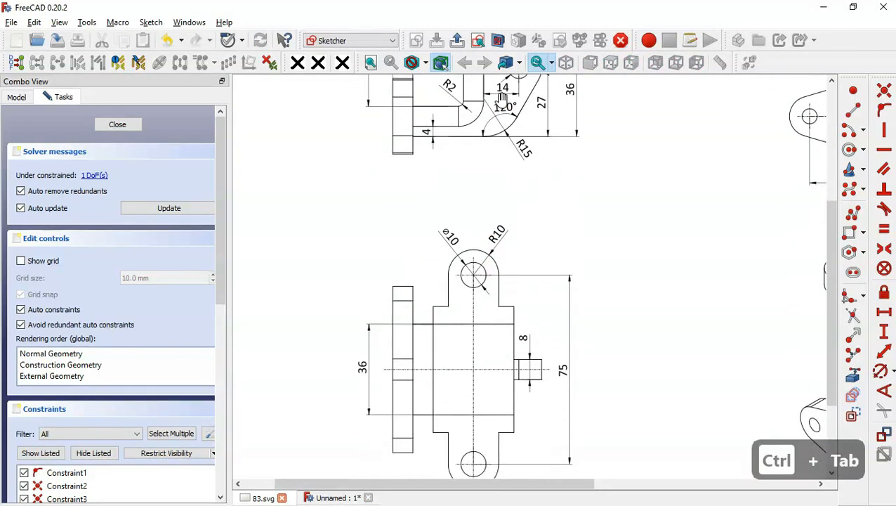
{"action": "scroll", "coordinate": [499, 236], "scroll_direction": "up", "scroll_amount": 5}
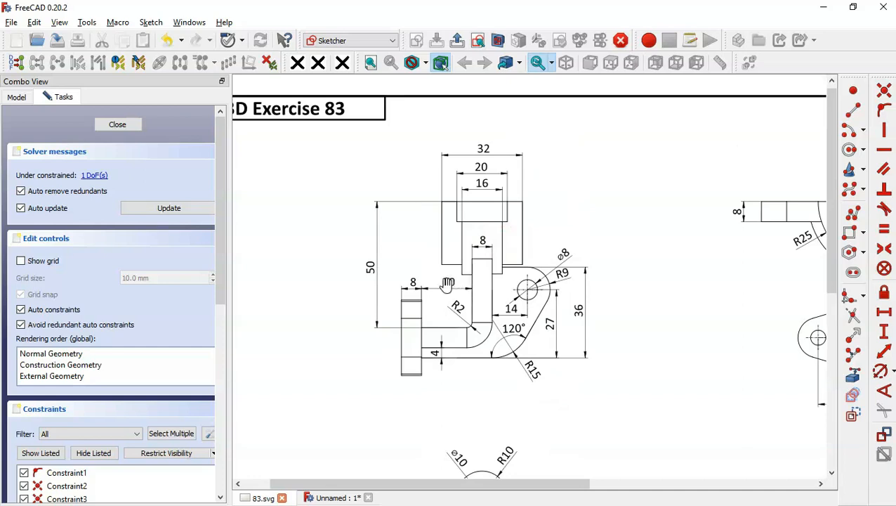
{"action": "key", "text": "ctrl+Tab"}
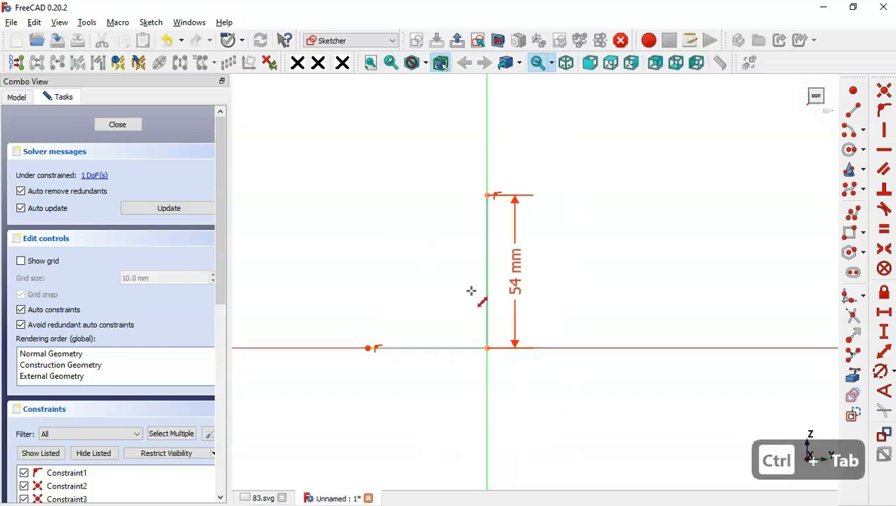
{"action": "left_click", "coordinate": [421, 348]}
{"action": "type", "text": "24"}
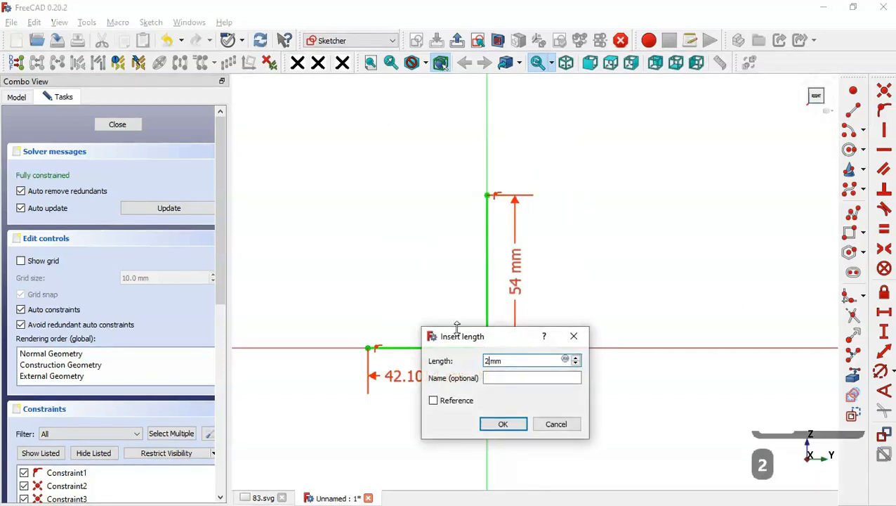
{"action": "key", "text": "Return"}
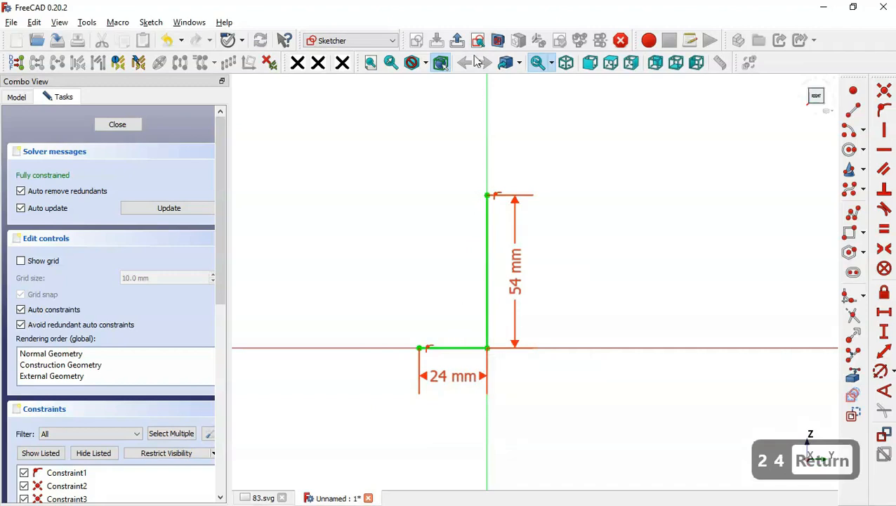
{"action": "left_click", "coordinate": [457, 40]}
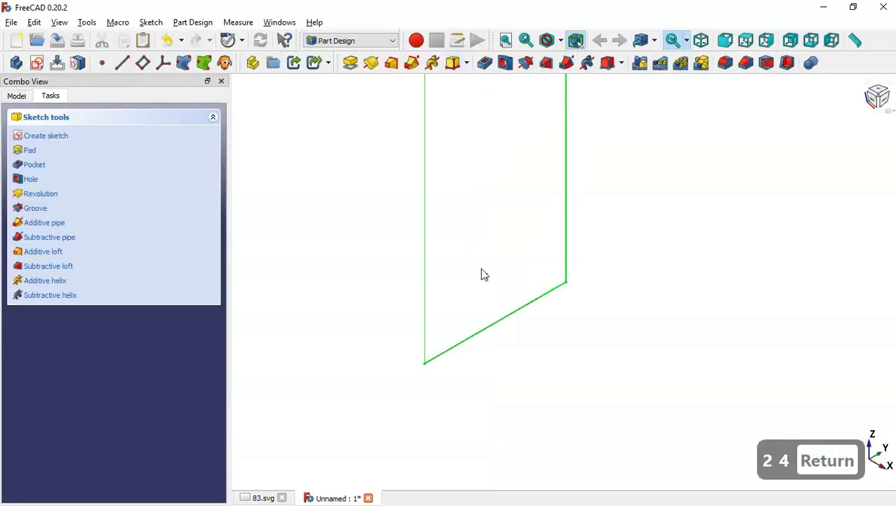
Step: Switch to the Sheet Metal workbench and create a base bend from the L-shaped sketch
{"action": "key", "text": "Home"}
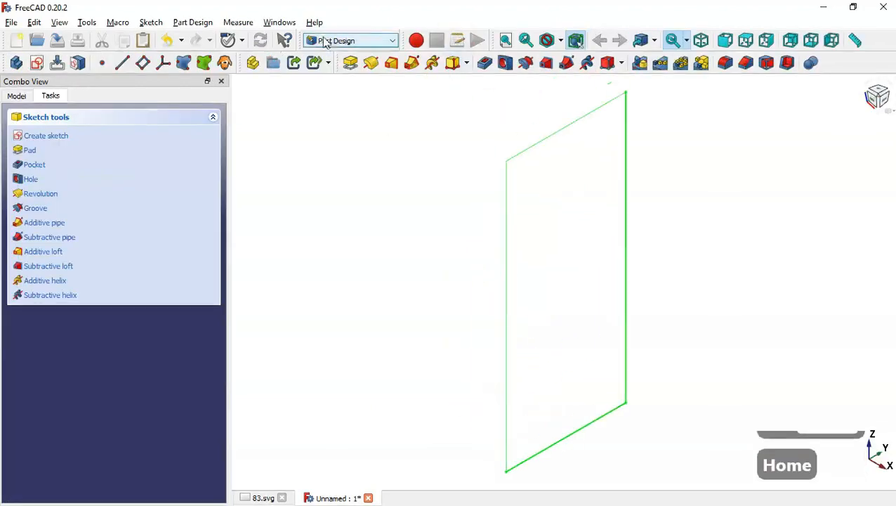
{"action": "left_click", "coordinate": [335, 39]}
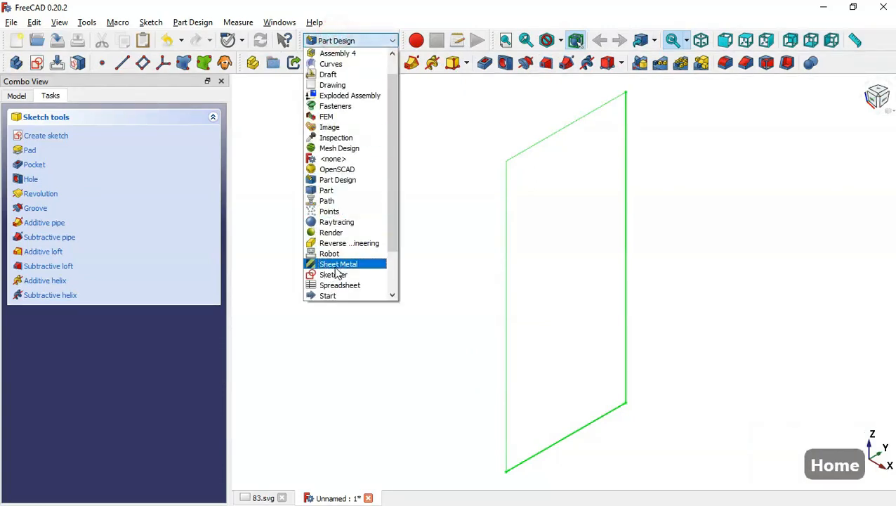
{"action": "left_click", "coordinate": [339, 264]}
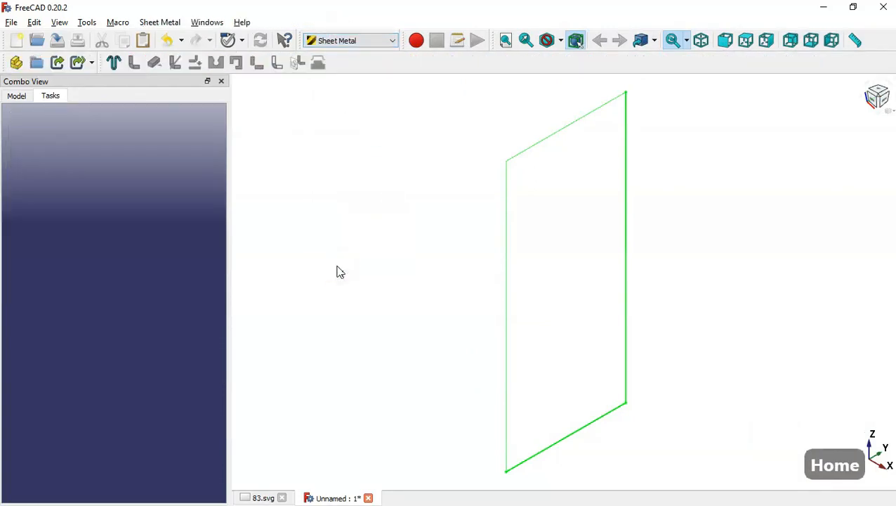
{"action": "left_click", "coordinate": [17, 96]}
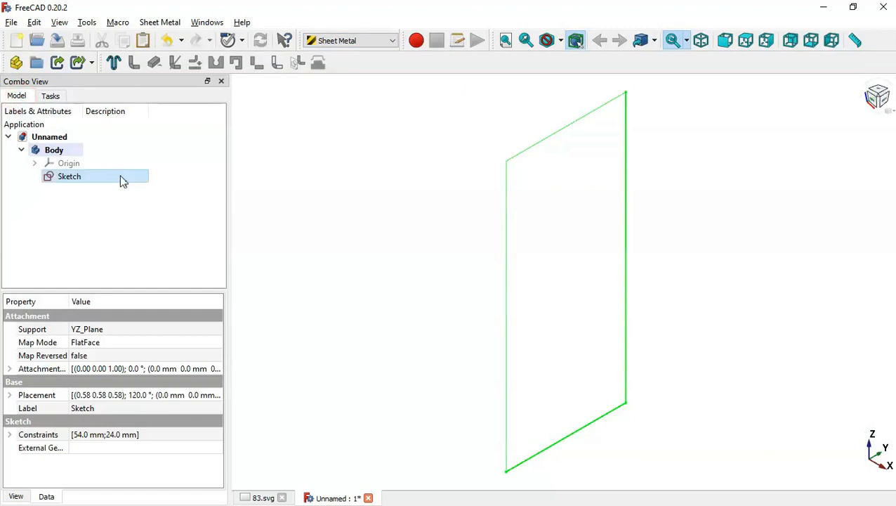
{"action": "left_click", "coordinate": [121, 176]}
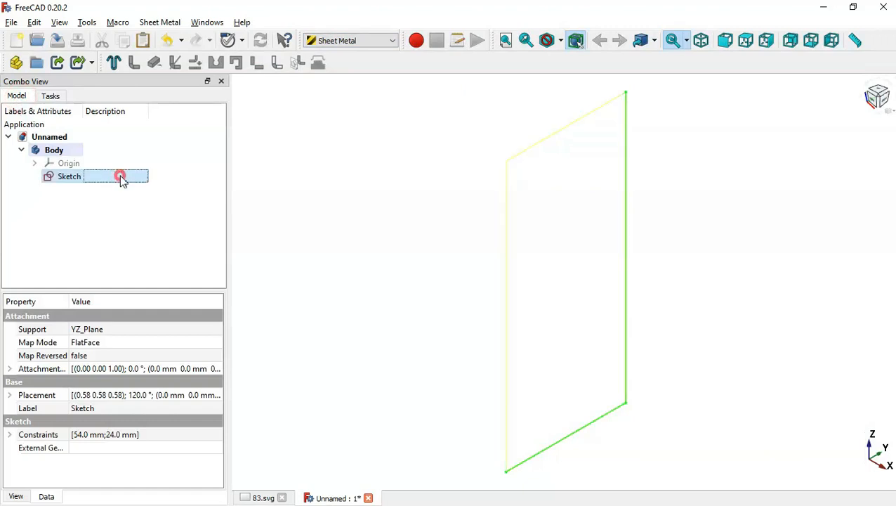
{"action": "left_click", "coordinate": [114, 64]}
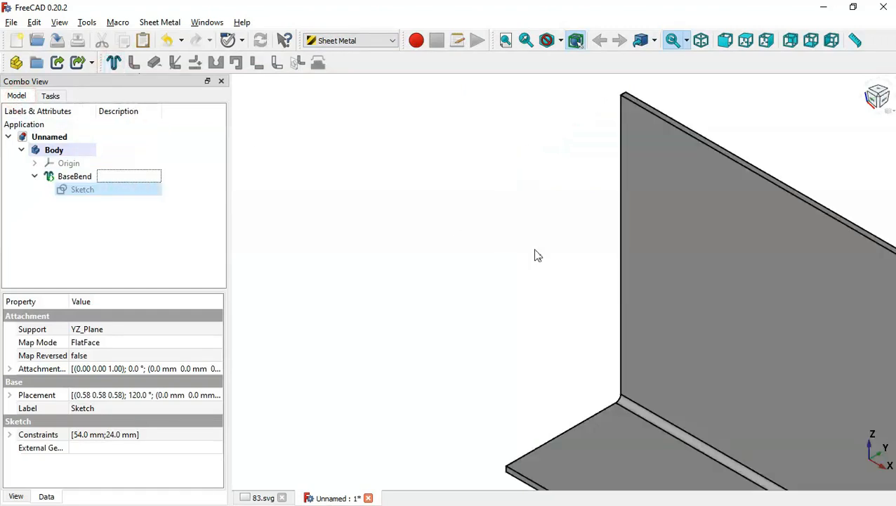
Step: Show the body's origin planes and axes around the base bend
{"action": "scroll", "coordinate": [541, 266], "scroll_direction": "down", "scroll_amount": 2}
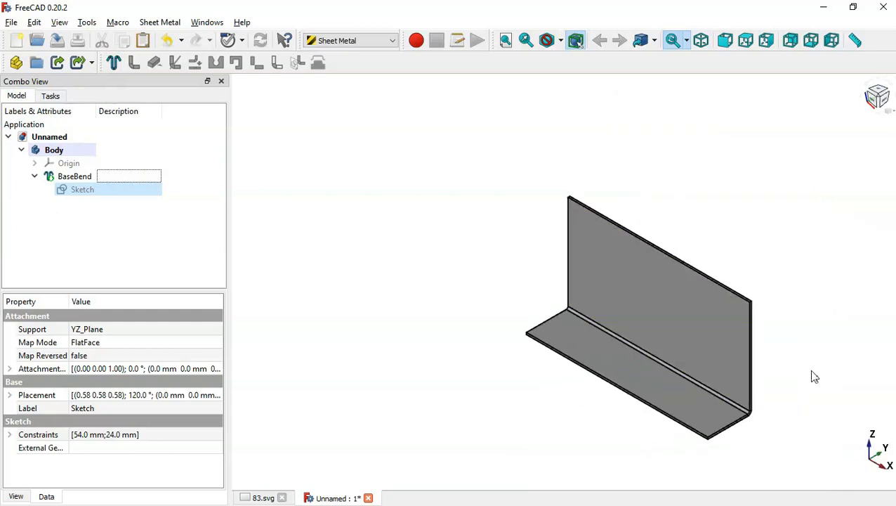
{"action": "scroll", "coordinate": [815, 377], "scroll_direction": "up", "scroll_amount": 2}
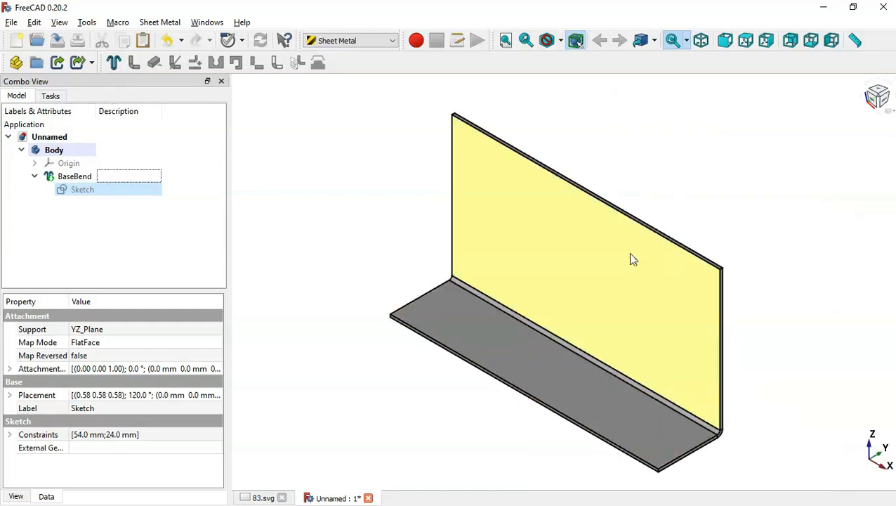
{"action": "left_click", "coordinate": [82, 163]}
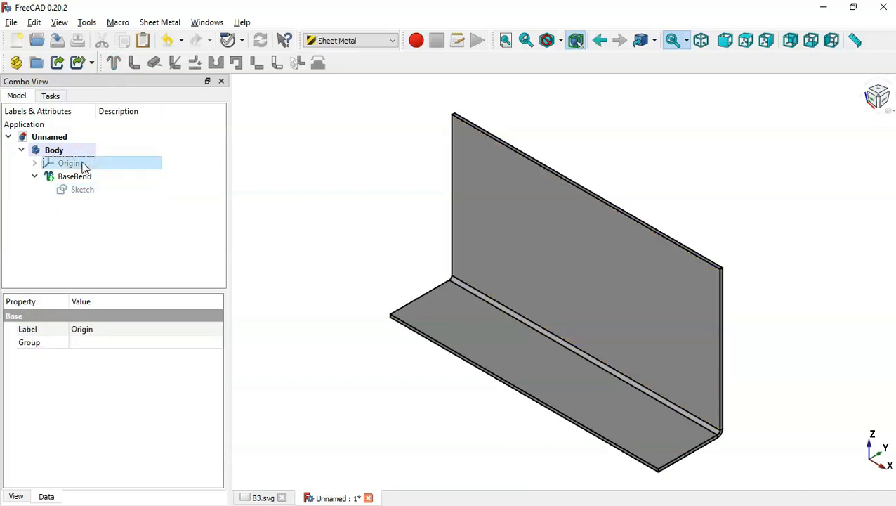
{"action": "key", "text": "space"}
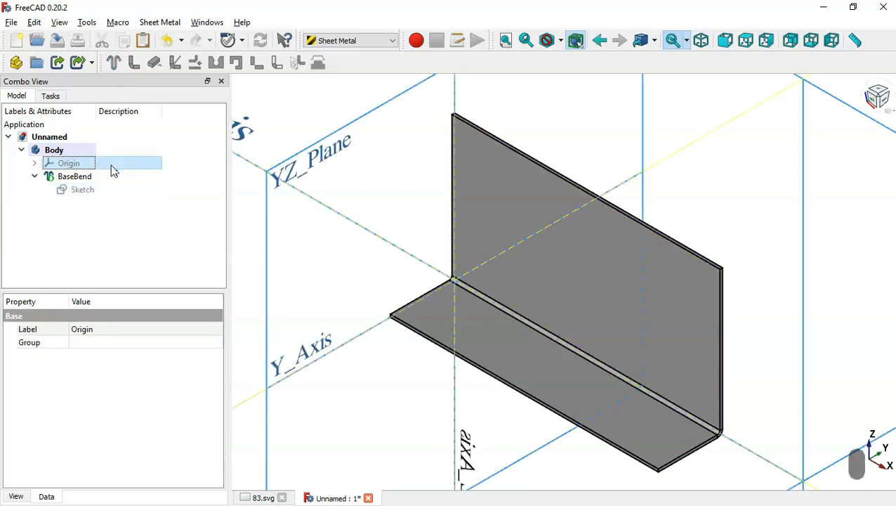
{"action": "scroll", "coordinate": [356, 250], "scroll_direction": "down", "scroll_amount": 1}
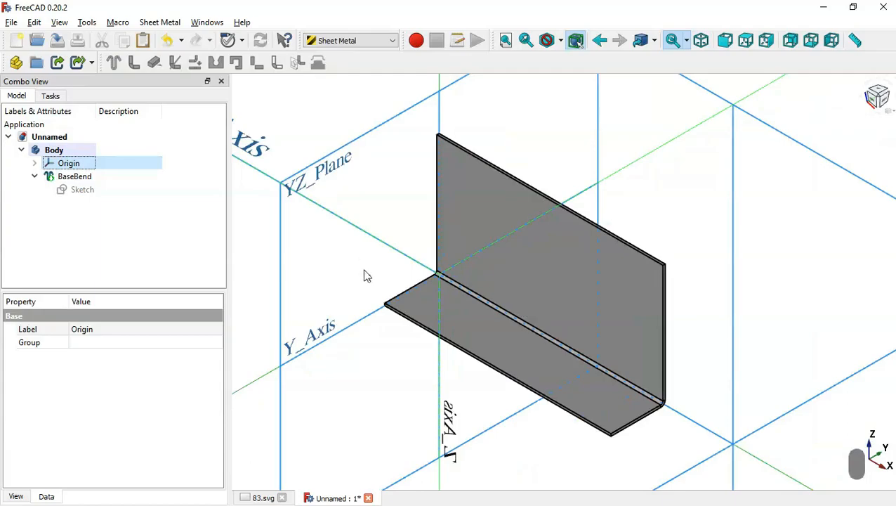
{"action": "scroll", "coordinate": [364, 271], "scroll_direction": "down", "scroll_amount": 2}
{"action": "middle_click_drag", "start_coordinate": [280, 287], "coordinate": [455, 323]}
{"action": "key", "text": "Home"}
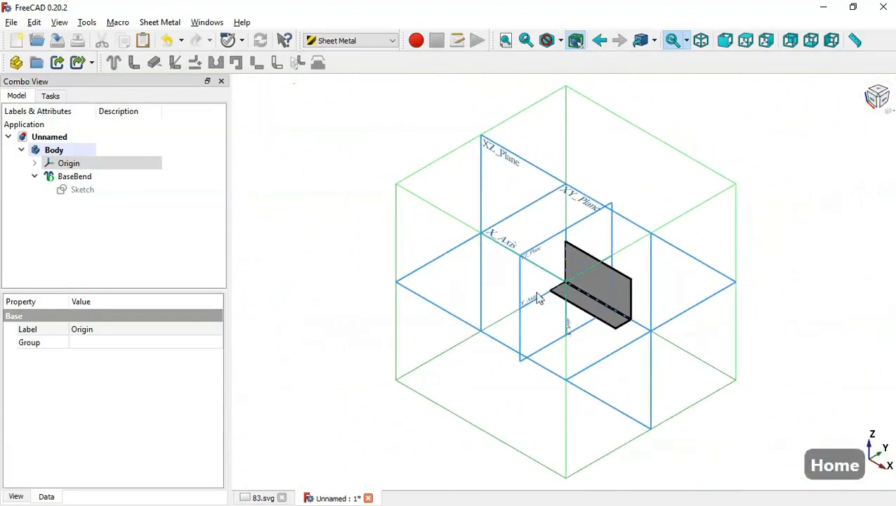
Step: Set the base bend's bend side to Middle and turn its Mid Plane option on
{"action": "scroll", "coordinate": [537, 298], "scroll_direction": "up", "scroll_amount": 3}
{"action": "left_click", "coordinate": [122, 181]}
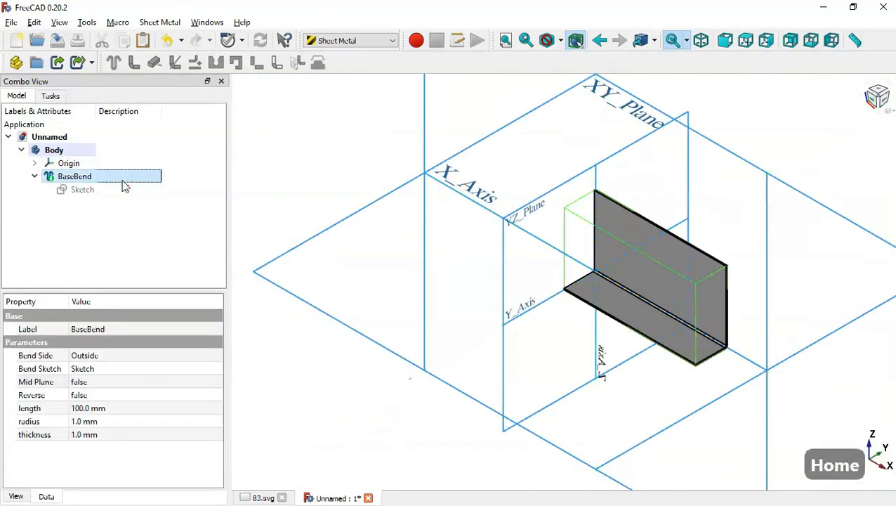
{"action": "left_click", "coordinate": [134, 359]}
{"action": "left_click", "coordinate": [134, 356]}
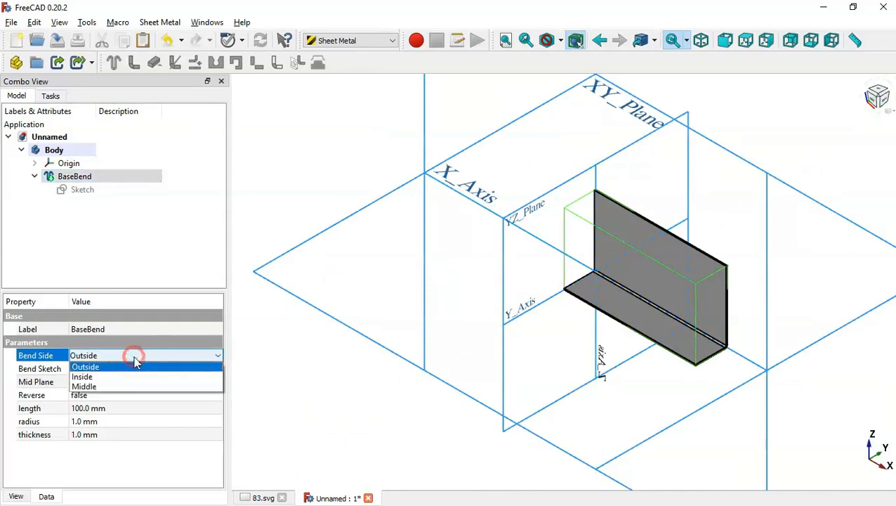
{"action": "left_click", "coordinate": [143, 387]}
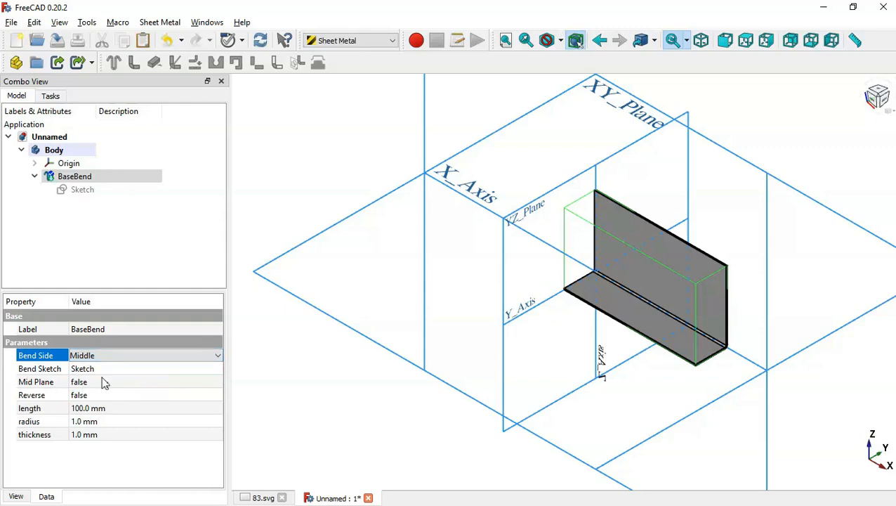
{"action": "double_click", "coordinate": [110, 382]}
{"action": "left_click", "coordinate": [125, 406]}
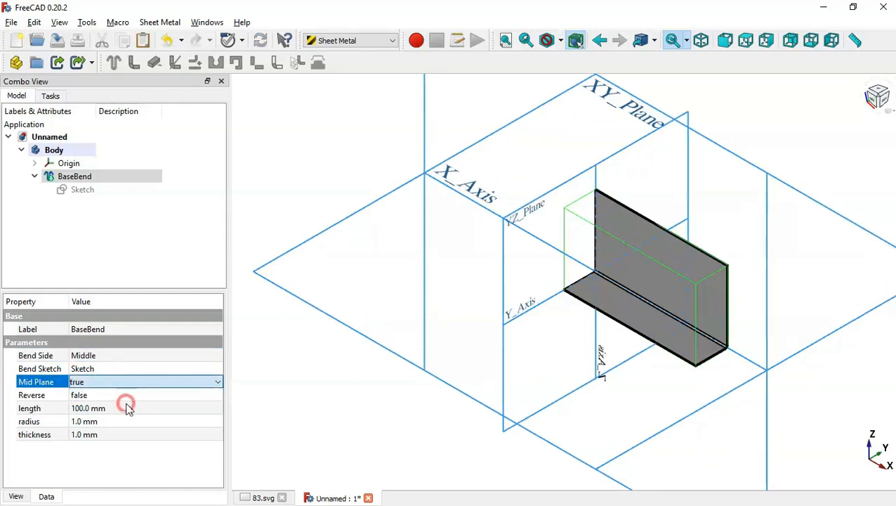
{"action": "left_click", "coordinate": [344, 410]}
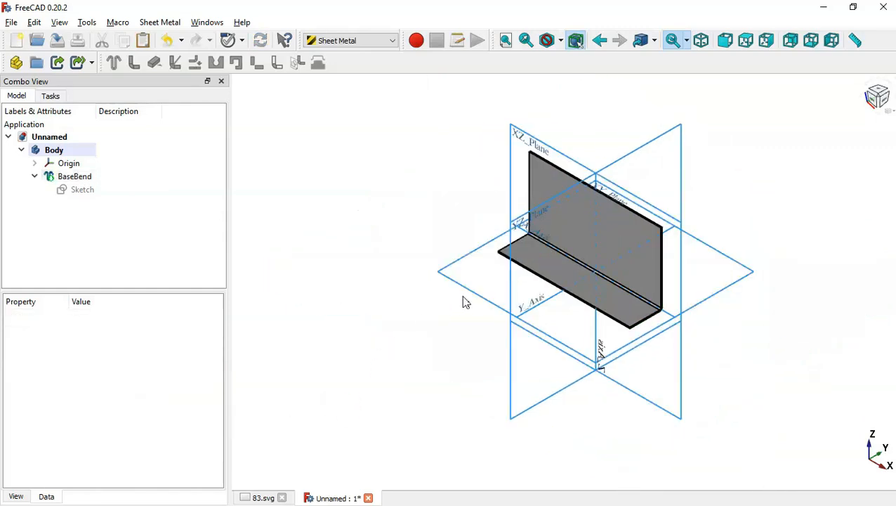
Step: Inspect the base bend against the origin planes, then hide the body's origin and return to the home view
{"action": "middle_click_drag", "start_coordinate": [464, 302], "coordinate": [590, 288]}
{"action": "middle_click_drag", "start_coordinate": [418, 294], "coordinate": [389, 399]}
{"action": "key", "text": "Home"}
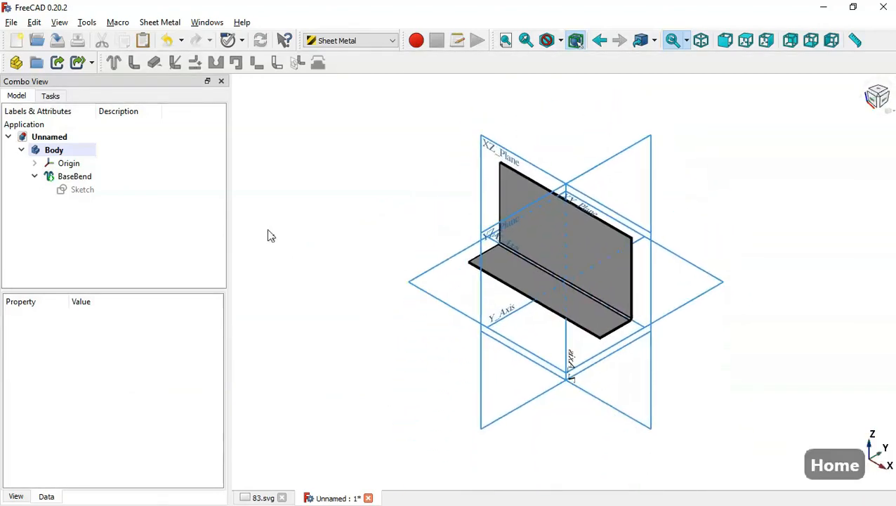
{"action": "left_click", "coordinate": [62, 164]}
{"action": "key", "text": "space"}
{"action": "left_click", "coordinate": [356, 219]}
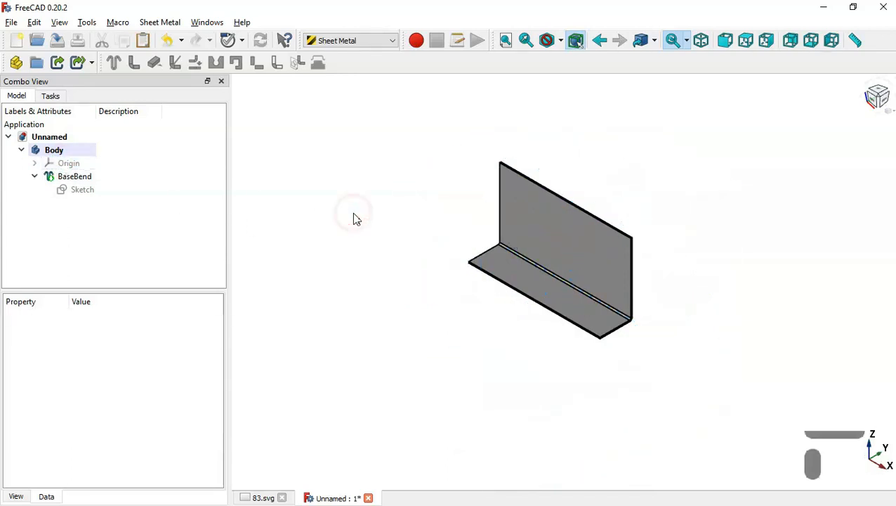
{"action": "key", "text": "Home"}
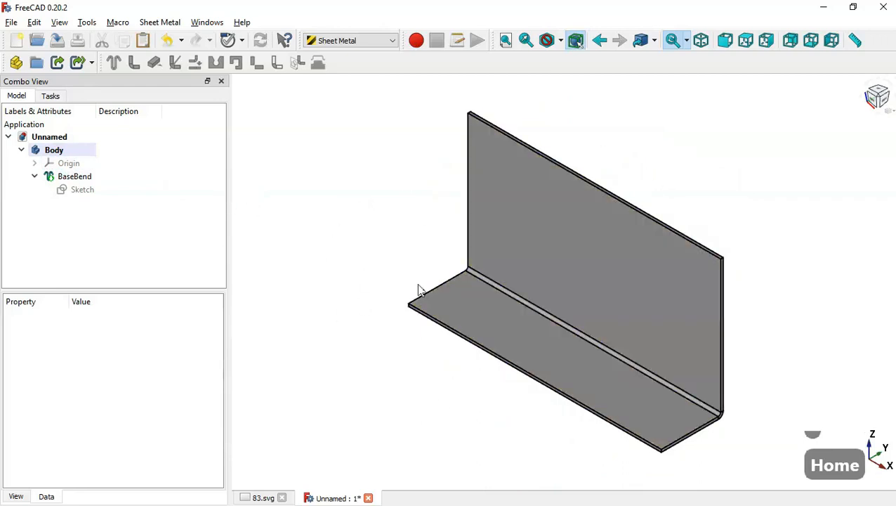
Step: Check the bracket's dimensions in the 83.svg drawing and set the base bend's length to 36 mm
{"action": "left_click", "coordinate": [90, 178]}
{"action": "key", "text": "ctrl+Tab"}
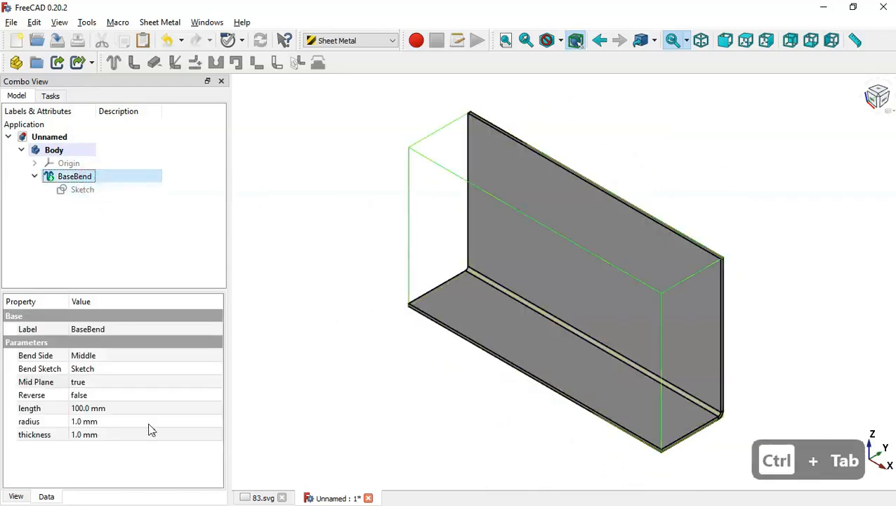
{"action": "mouse_move", "coordinate": [634, 390]}
{"action": "left_mouse_down"}
{"action": "mouse_move", "coordinate": [592, 360]}
{"action": "mouse_move", "coordinate": [617, 373]}
{"action": "left_mouse_up"}
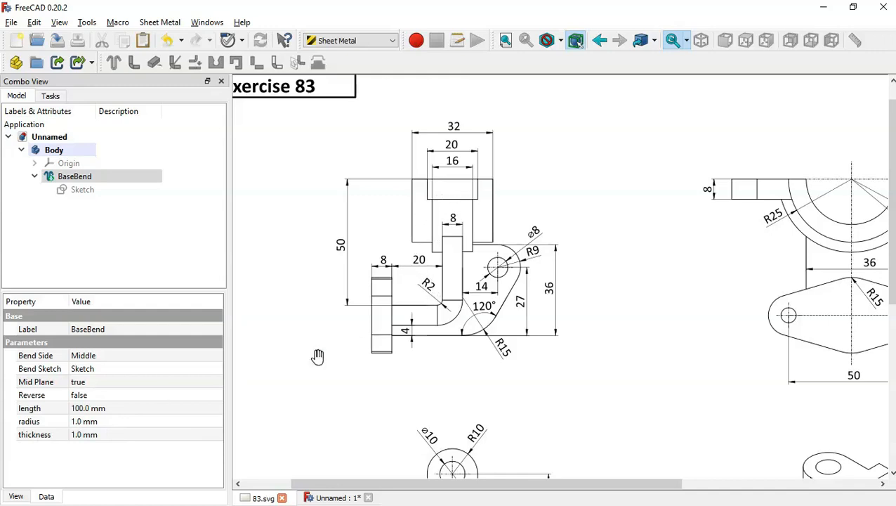
{"action": "mouse_move", "coordinate": [300, 407]}
{"action": "left_mouse_down"}
{"action": "mouse_move", "coordinate": [310, 408]}
{"action": "mouse_move", "coordinate": [352, 162]}
{"action": "left_mouse_up"}
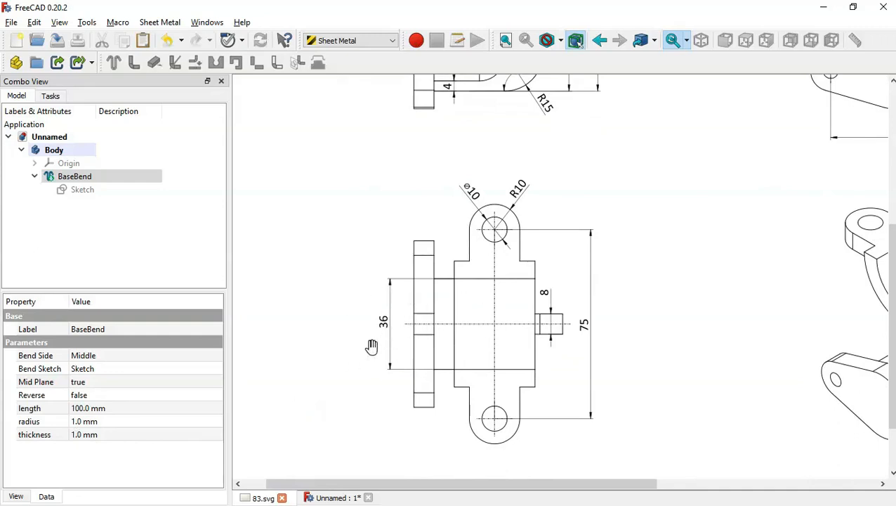
{"action": "key", "text": "ctrl+Tab"}
{"action": "left_click", "coordinate": [131, 410]}
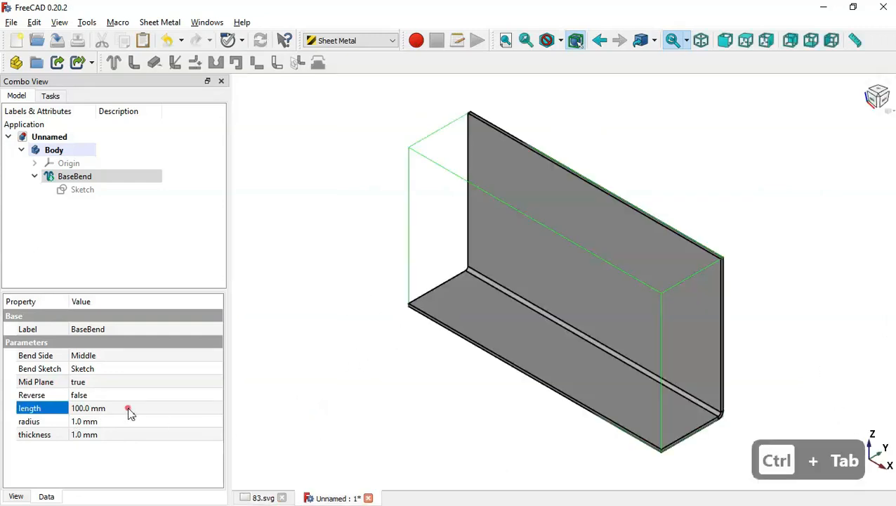
{"action": "type", "text": "36"}
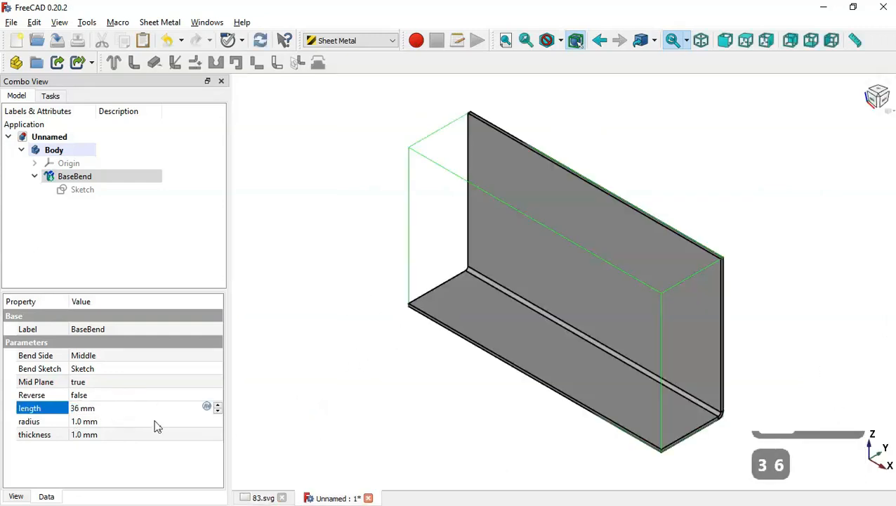
Step: Set the base bend's radius to 2 mm and its thickness to 8 mm
{"action": "left_click", "coordinate": [158, 426]}
{"action": "type", "text": "2"}
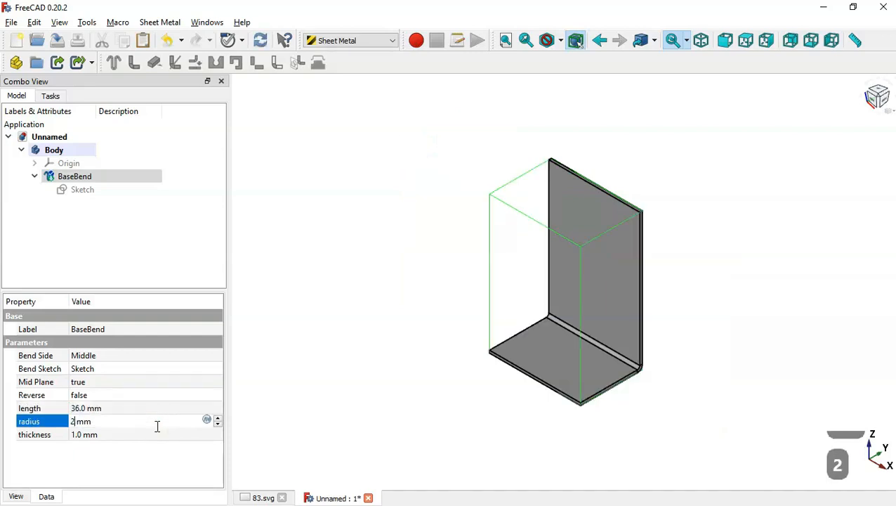
{"action": "left_click", "coordinate": [173, 436]}
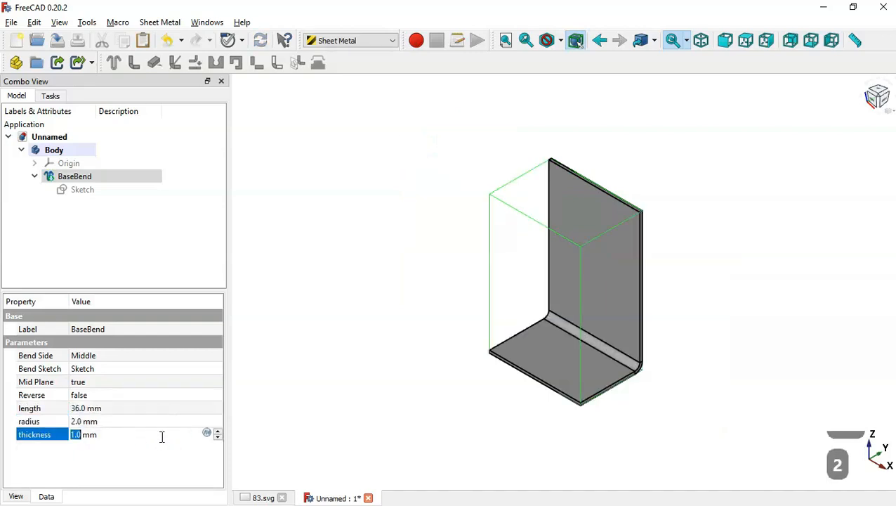
{"action": "type", "text": "8"}
{"action": "key", "text": "Return"}
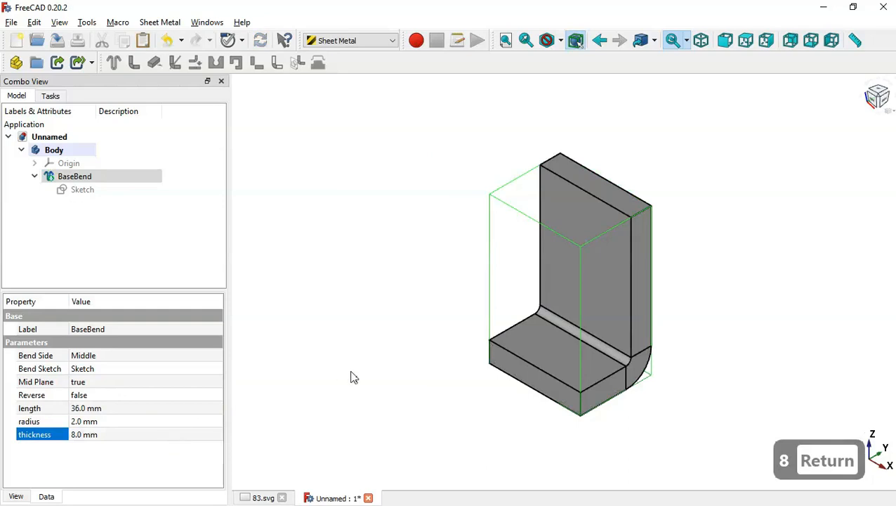
{"action": "left_click", "coordinate": [353, 377]}
{"action": "key", "text": "Home"}
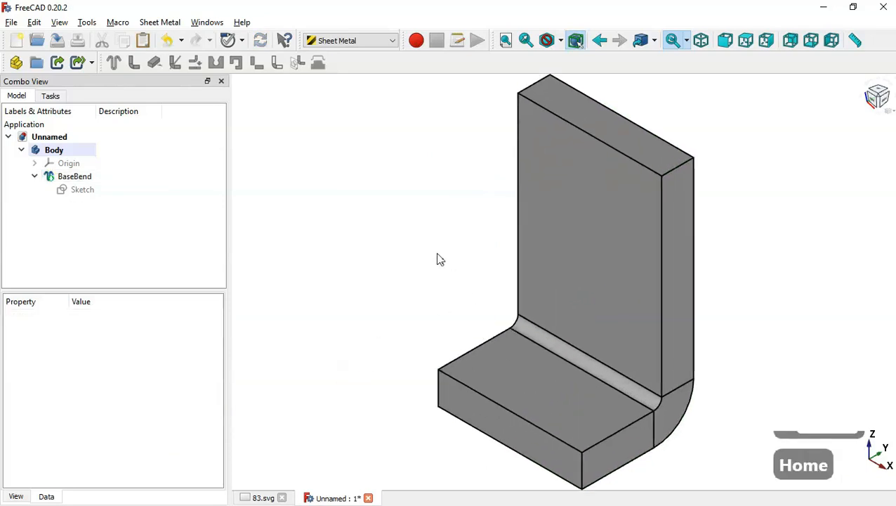
Step: Switch to the Part Design workbench, check the lug shape in the 83.svg drawing, and start a sketch on the vertical flange's top face
{"action": "left_click", "coordinate": [363, 42]}
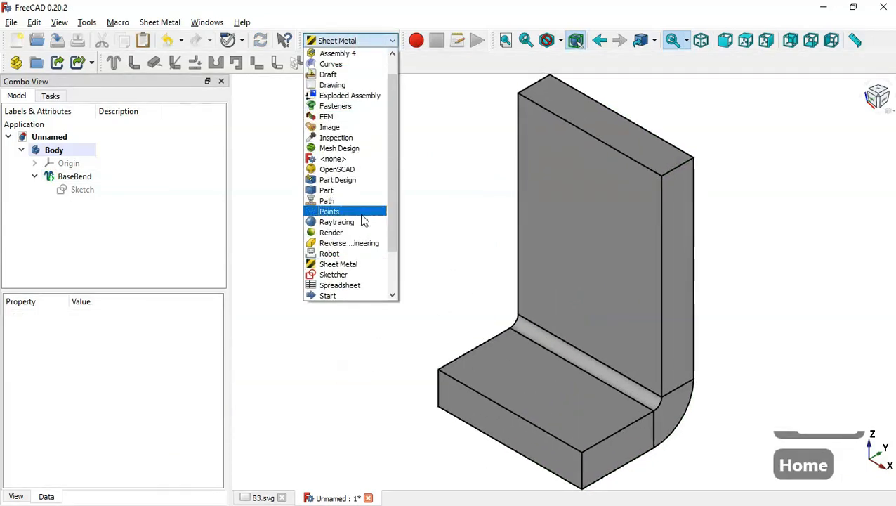
{"action": "left_click", "coordinate": [337, 179]}
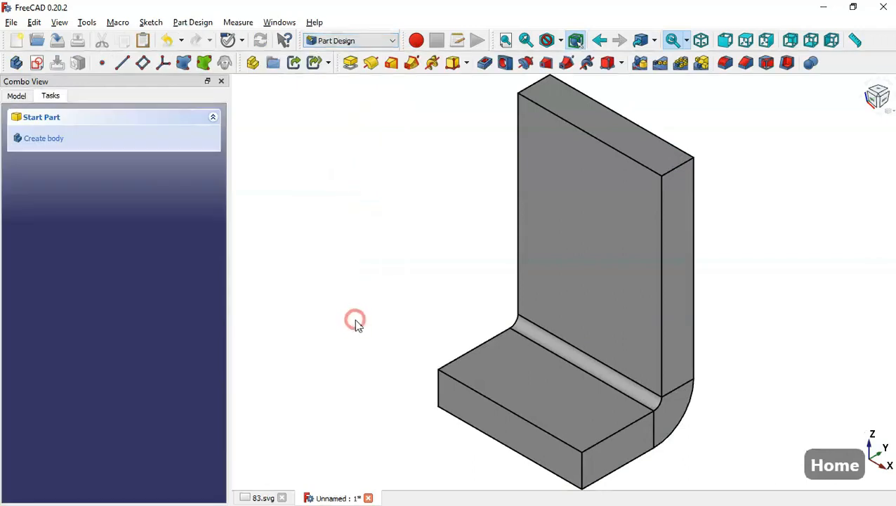
{"action": "key", "text": "ctrl+Tab"}
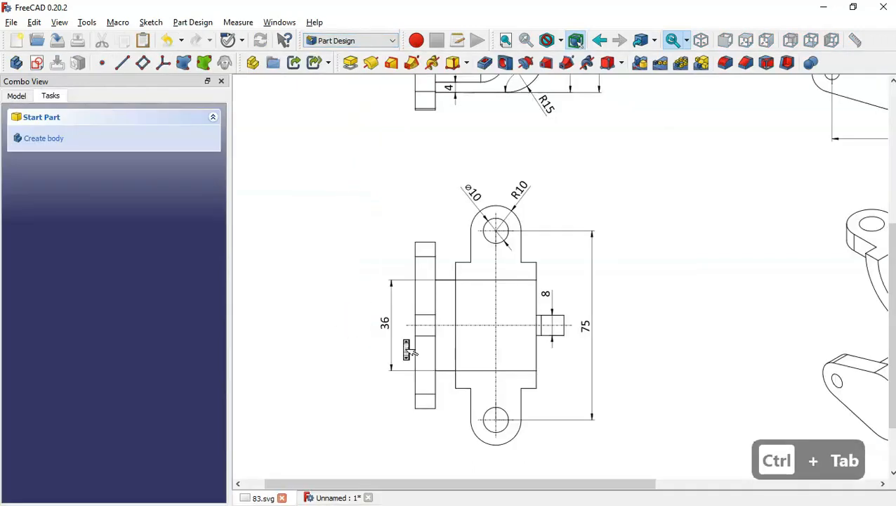
{"action": "scroll", "coordinate": [406, 348], "scroll_direction": "down", "scroll_amount": 2}
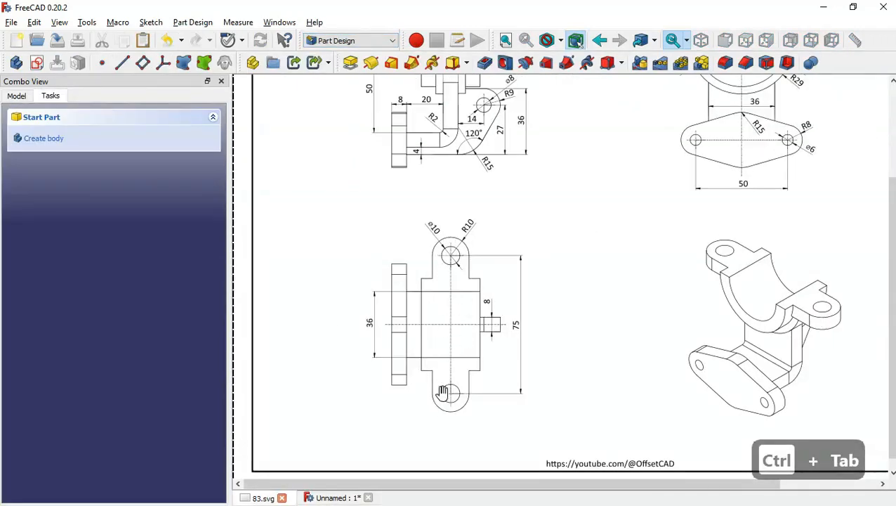
{"action": "key", "text": "ctrl+Tab"}
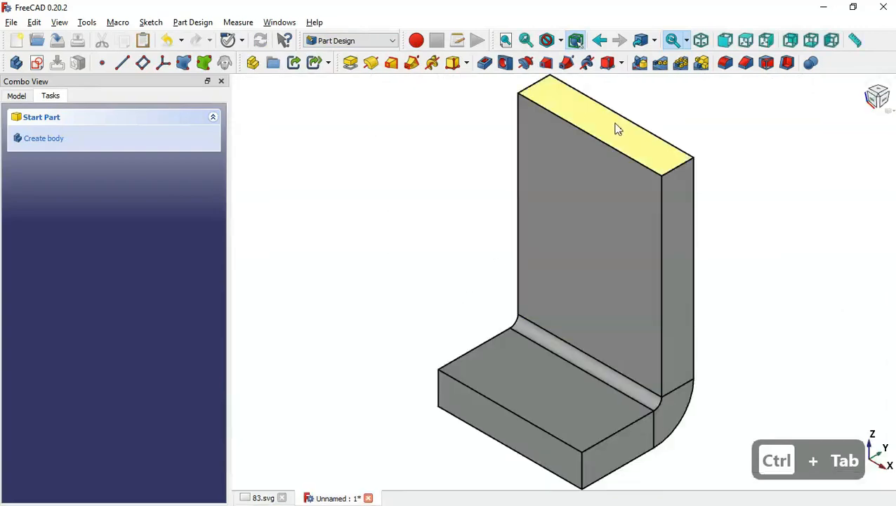
{"action": "left_click", "coordinate": [616, 129]}
{"action": "left_click", "coordinate": [38, 64]}
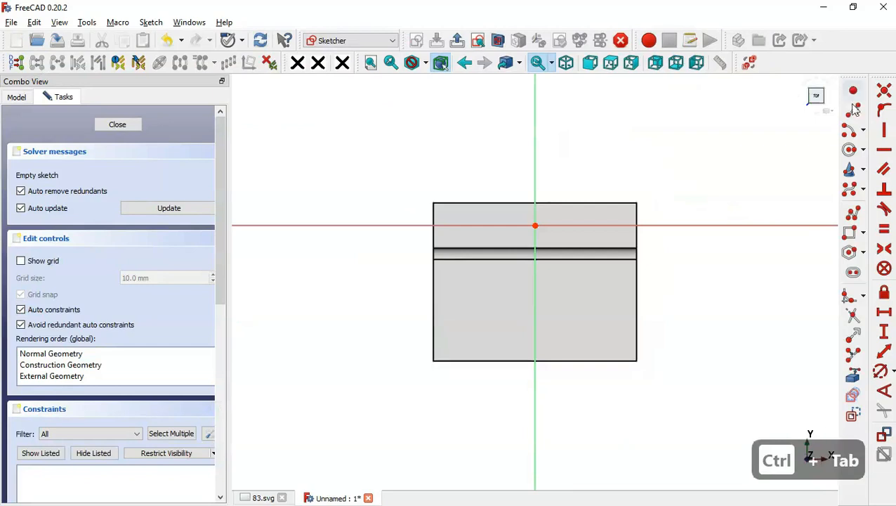
Step: Draw a slot along the sketch's horizontal axis, about 72 mm between arc centers and about 18 mm in radius
{"action": "left_click", "coordinate": [852, 274]}
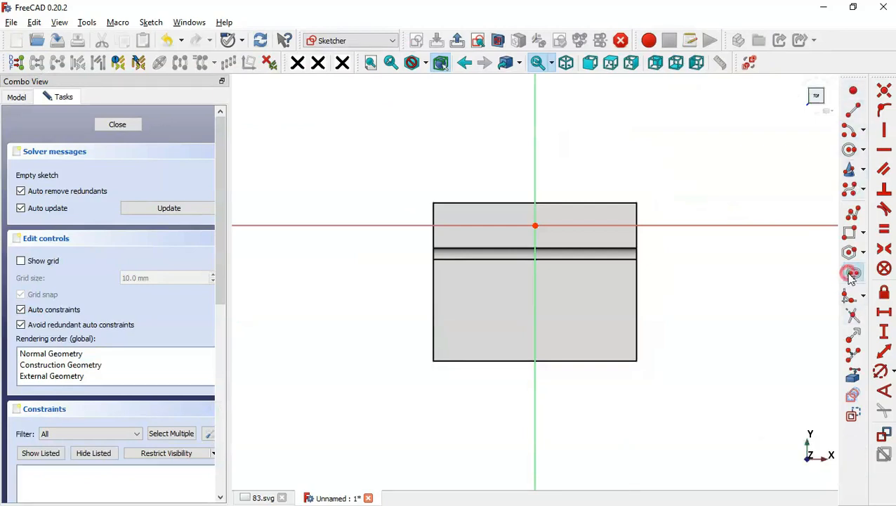
{"action": "left_click", "coordinate": [298, 226]}
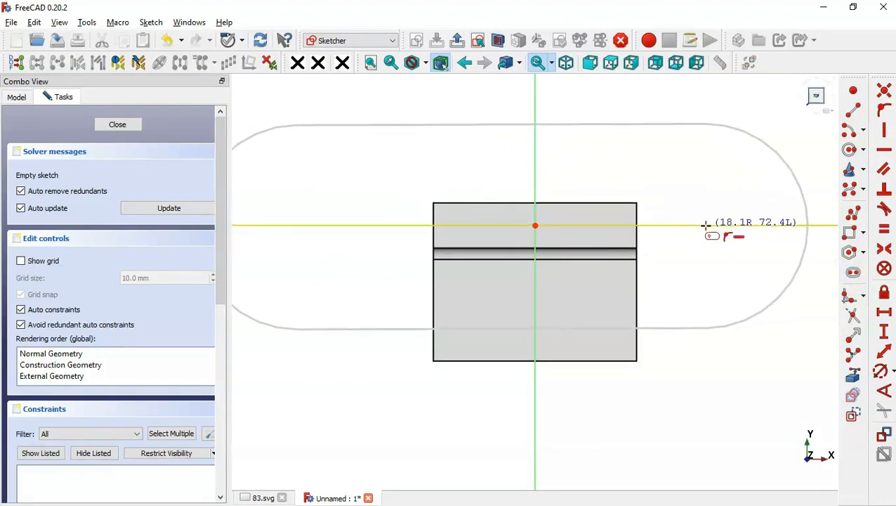
{"action": "left_click", "coordinate": [706, 226]}
{"action": "scroll", "coordinate": [722, 346], "scroll_direction": "down", "scroll_amount": 1}
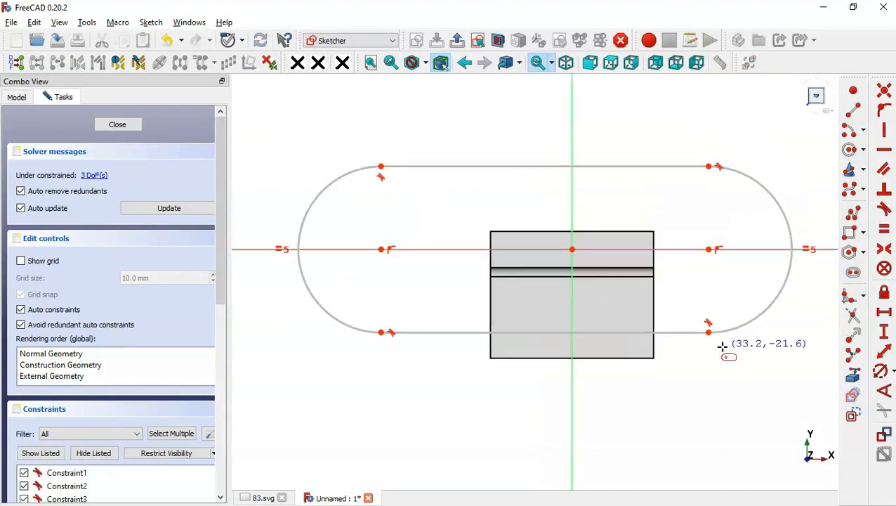
Step: Draw a circle at each of the slot's two arc centers and constrain both circles to equal size
{"action": "left_click", "coordinate": [849, 155]}
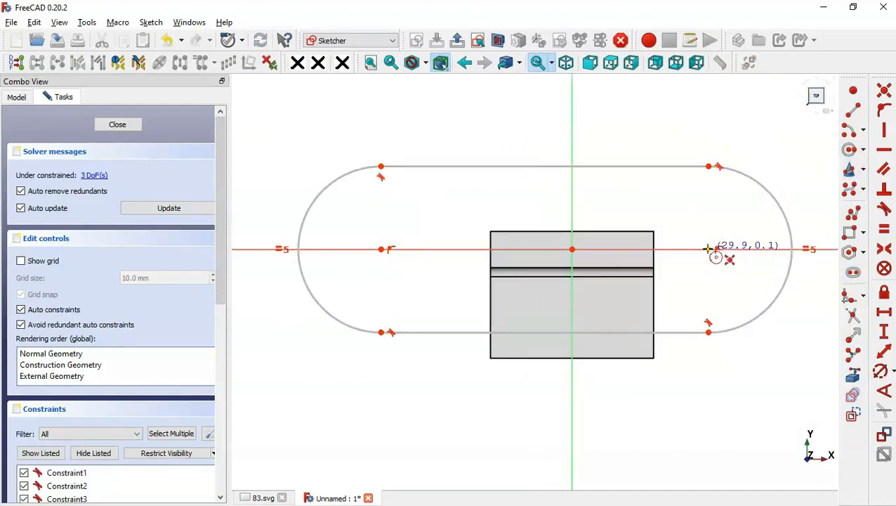
{"action": "left_click", "coordinate": [709, 250]}
{"action": "left_click", "coordinate": [727, 288]}
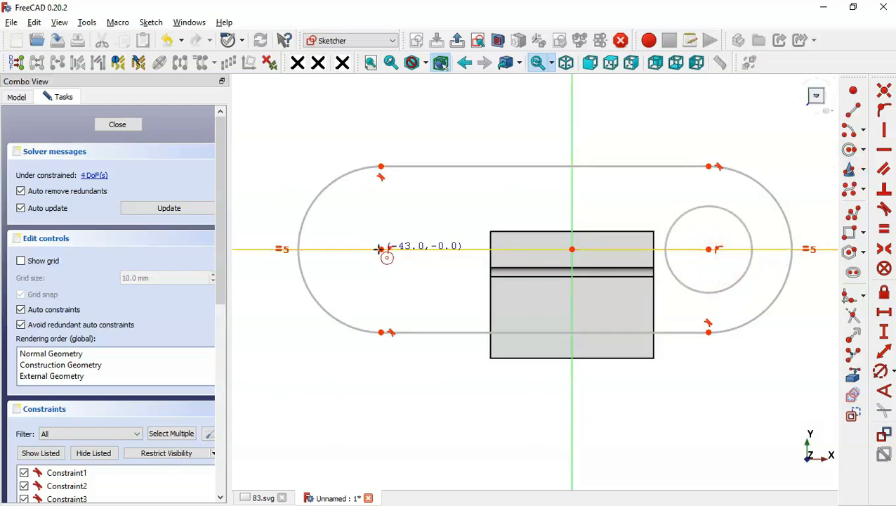
{"action": "left_click", "coordinate": [381, 250]}
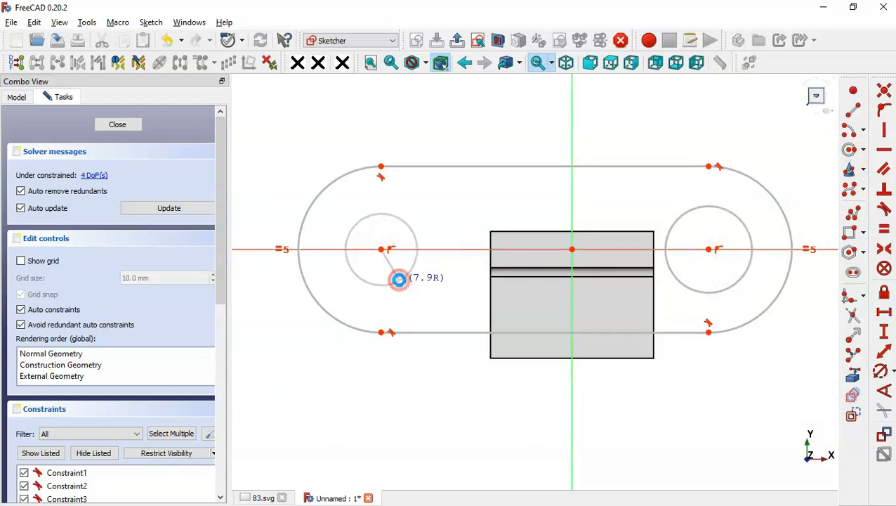
{"action": "left_click", "coordinate": [400, 282]}
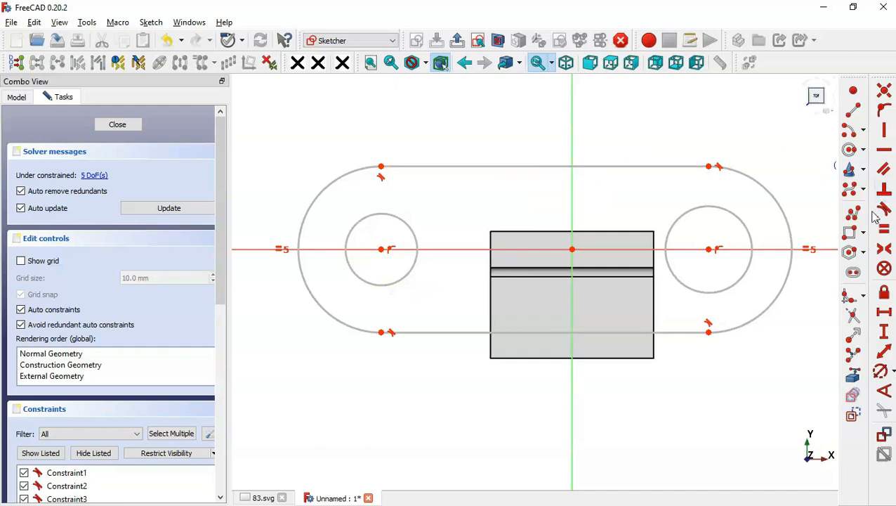
{"action": "left_click", "coordinate": [884, 229]}
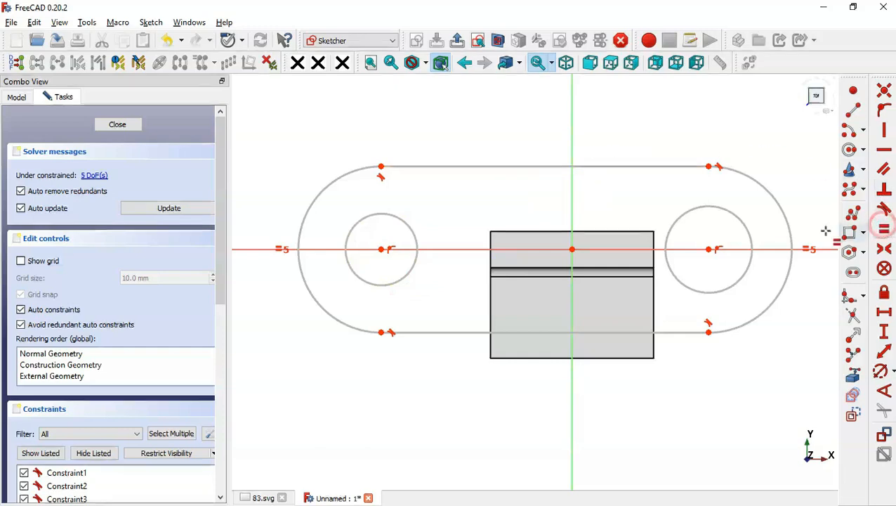
{"action": "left_click", "coordinate": [709, 208]}
{"action": "left_click", "coordinate": [401, 217]}
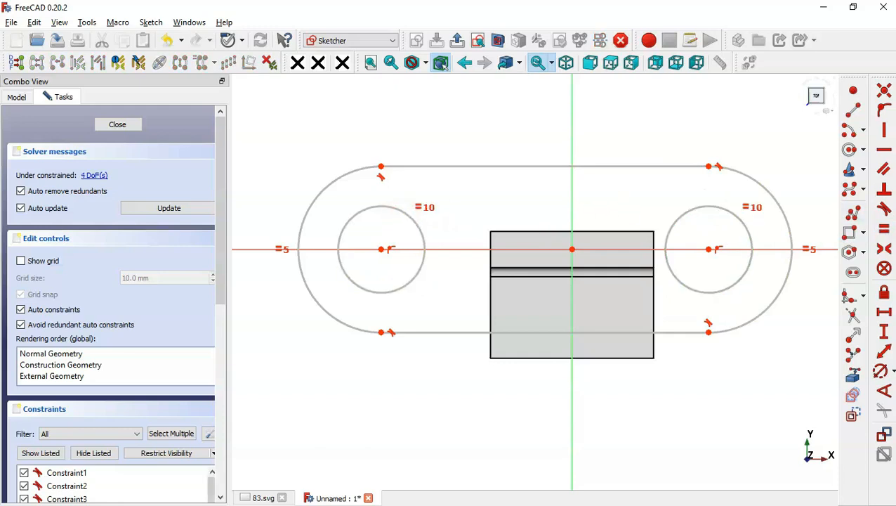
Step: Constrain the slot's two arc centers symmetric about the sketch's vertical axis
{"action": "left_click", "coordinate": [883, 268]}
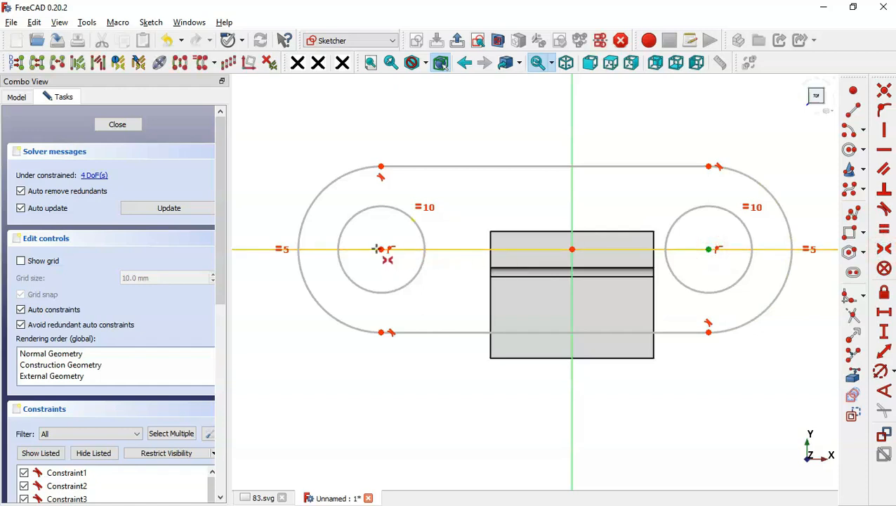
{"action": "left_click", "coordinate": [381, 249]}
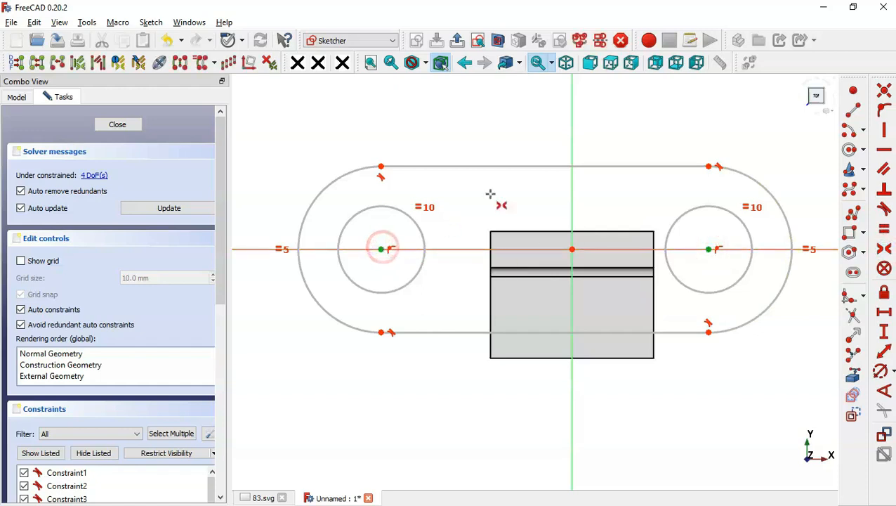
{"action": "left_click", "coordinate": [571, 144]}
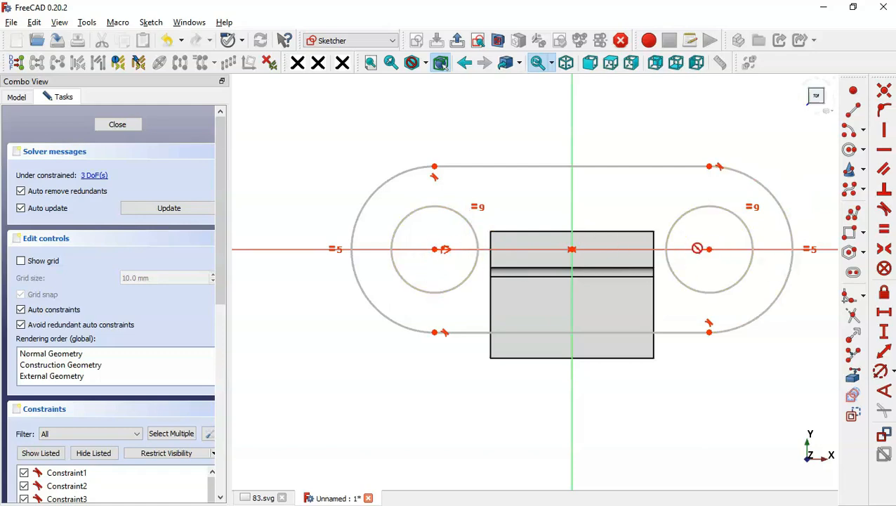
Step: Check the lug dimensions in the 83.svg drawing and set the horizontal distance between the slot's two arc centers to 75 mm
{"action": "key", "text": "ctrl+Tab"}
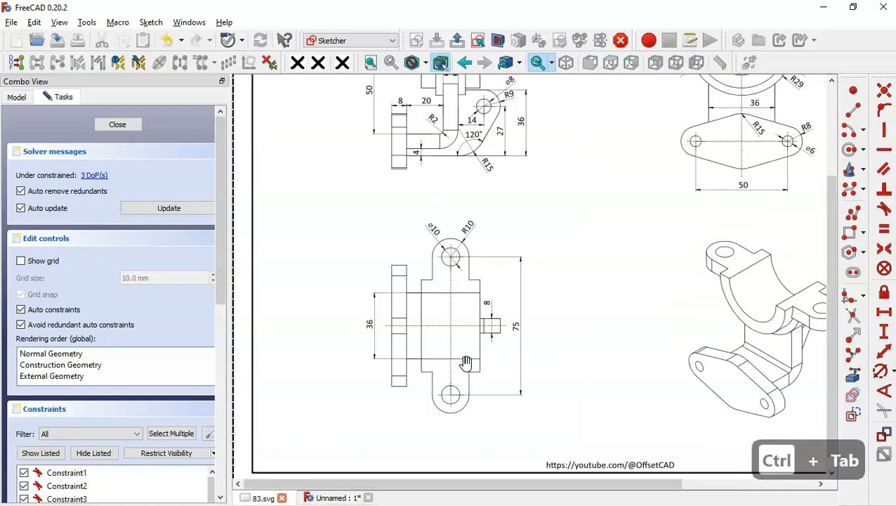
{"action": "left_click_drag", "start_coordinate": [466, 363], "coordinate": [472, 316]}
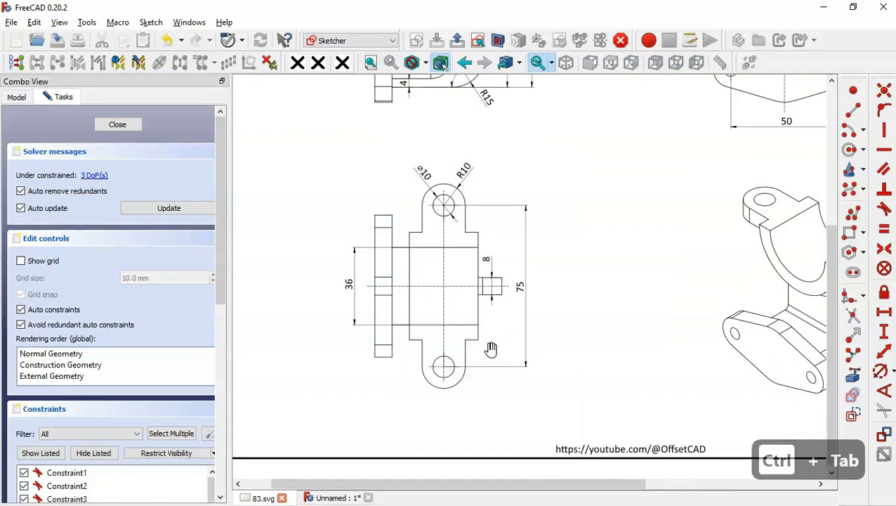
{"action": "scroll", "coordinate": [491, 349], "scroll_direction": "up", "scroll_amount": 2}
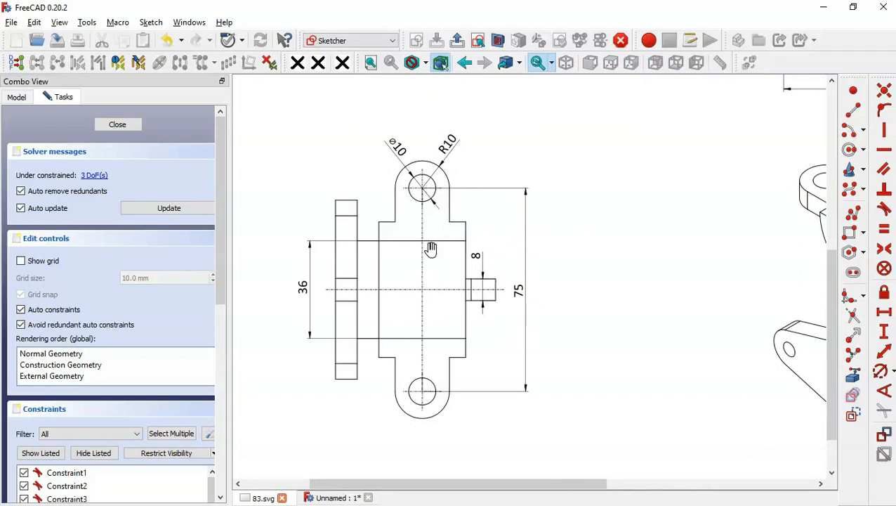
{"action": "key", "text": "ctrl+Tab"}
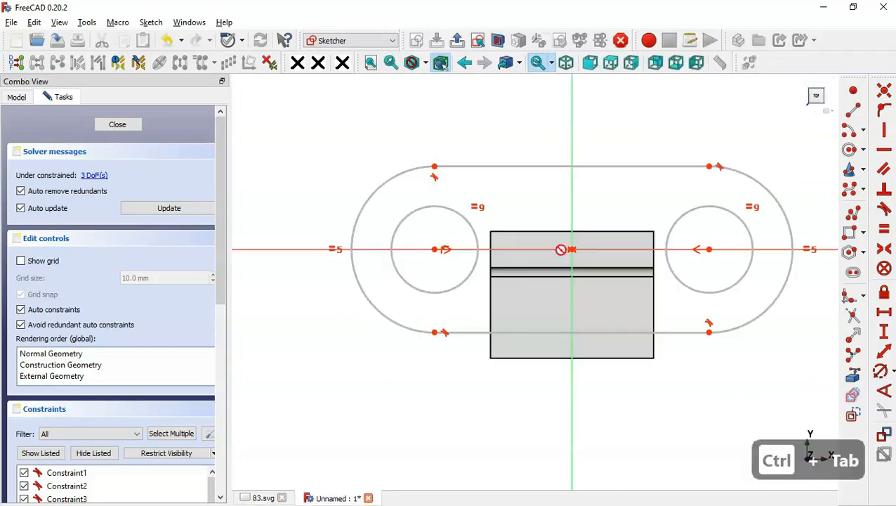
{"action": "left_click", "coordinate": [883, 312]}
{"action": "left_click", "coordinate": [434, 249]}
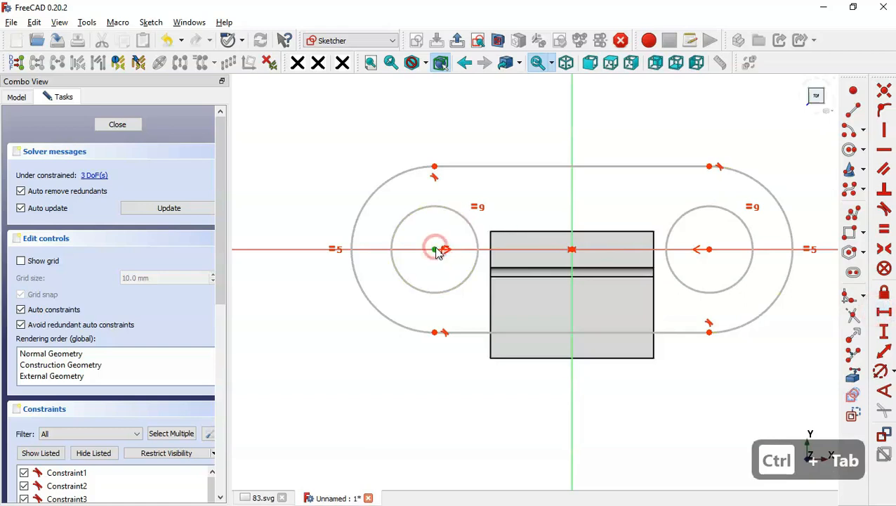
{"action": "left_click", "coordinate": [708, 248]}
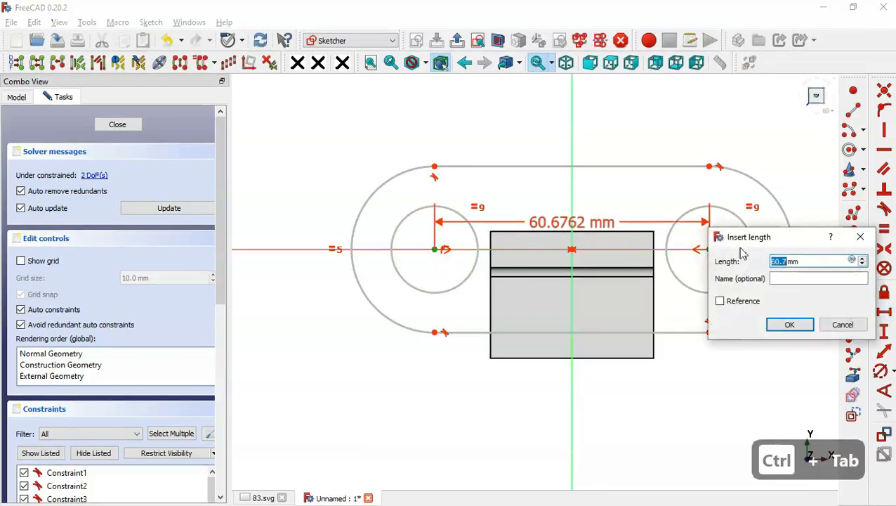
{"action": "type", "text": "75"}
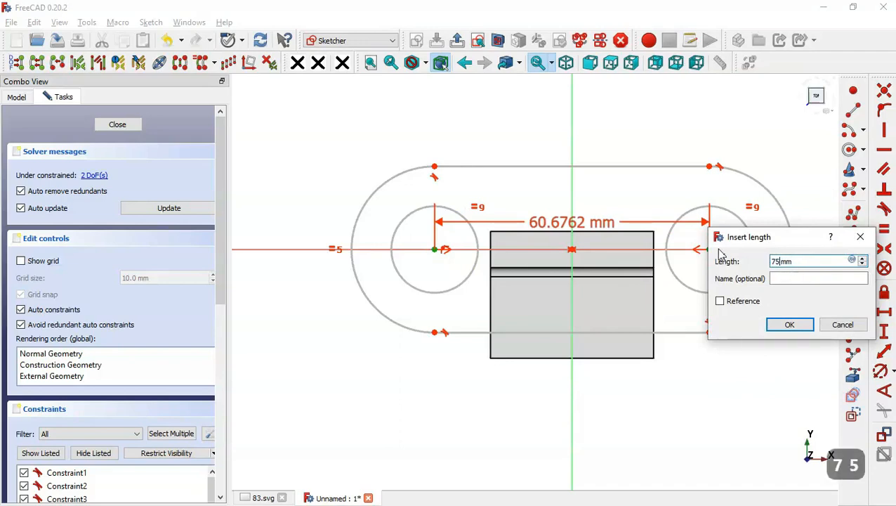
{"action": "key", "text": "Return"}
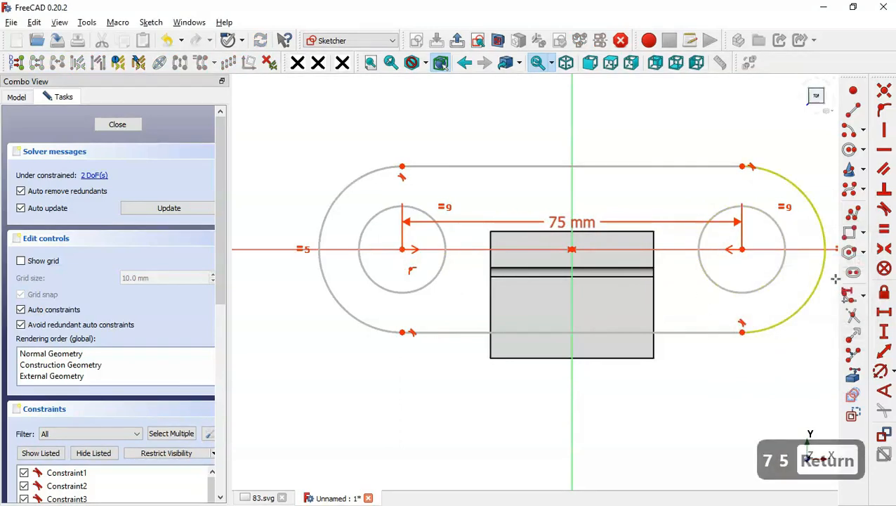
Step: Dimension the equal circles to a 10 mm diameter and the slot's end arc to a 10 mm radius
{"action": "left_click", "coordinate": [881, 370]}
{"action": "left_click", "coordinate": [781, 226]}
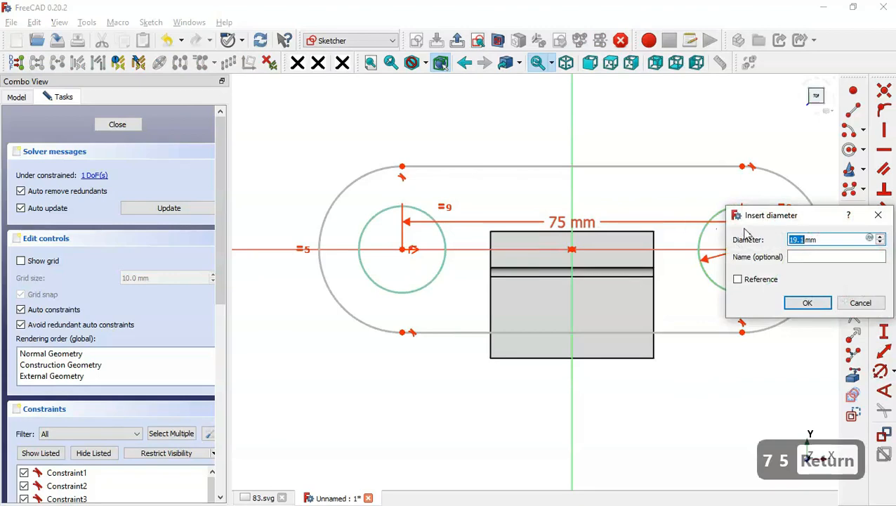
{"action": "type", "text": "10"}
{"action": "key", "text": "Return"}
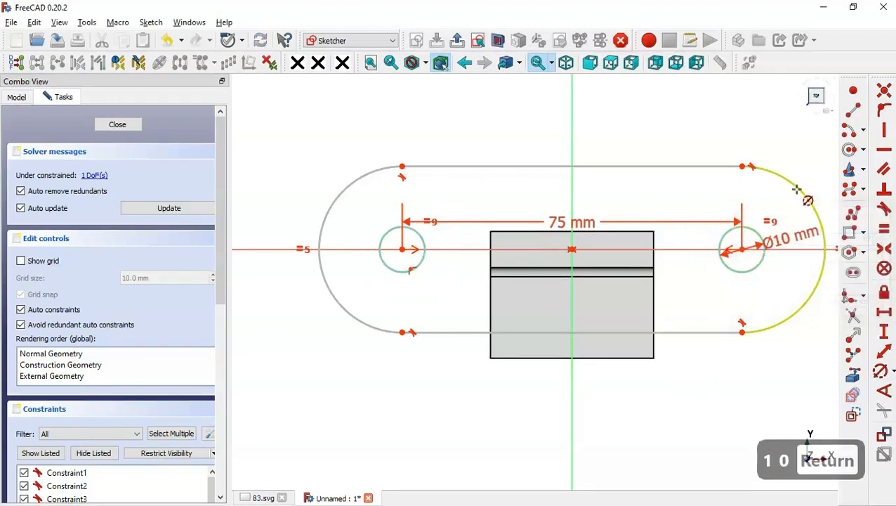
{"action": "left_click", "coordinate": [796, 188]}
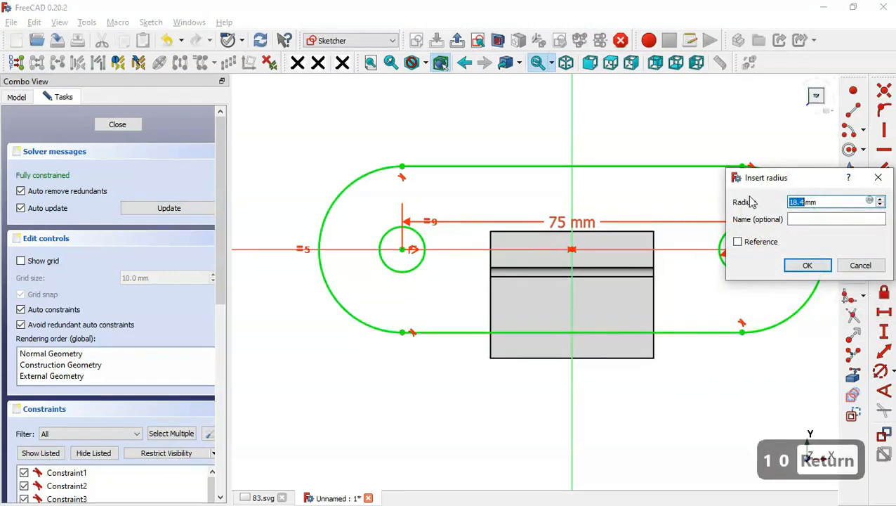
{"action": "type", "text": "10"}
{"action": "key", "text": "Return"}
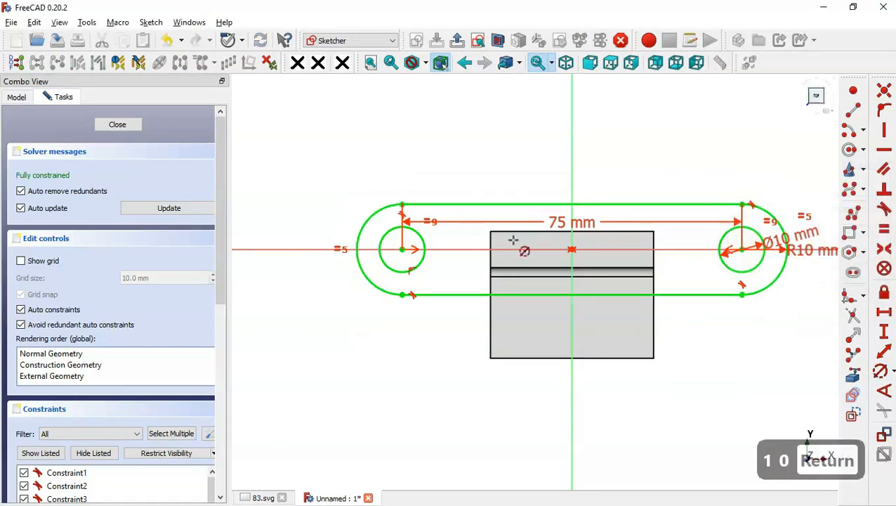
Step: Leave the slot sketch and start a Pad of it with the direction reversed
{"action": "left_click", "coordinate": [458, 40]}
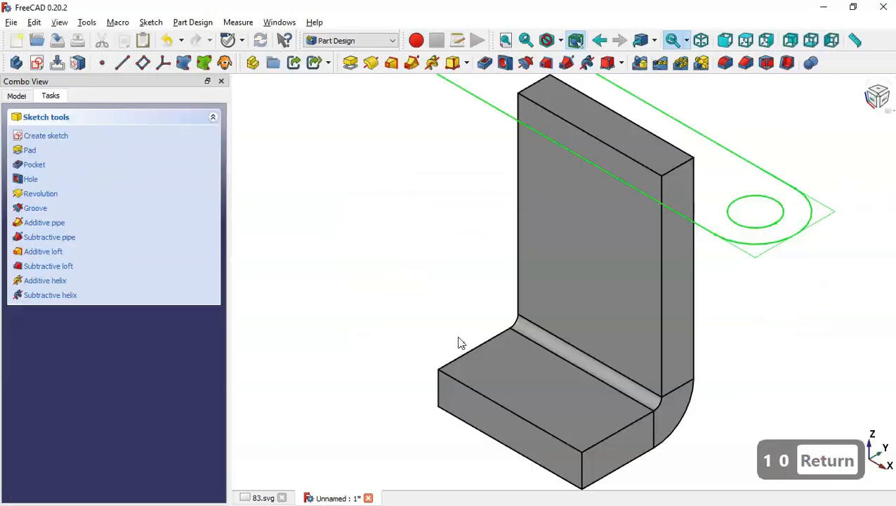
{"action": "key", "text": "Home"}
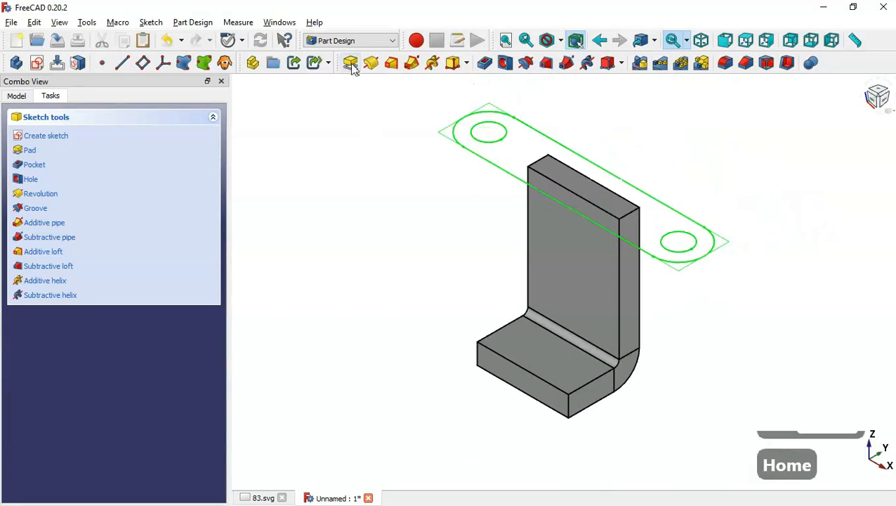
{"action": "left_click", "coordinate": [351, 63]}
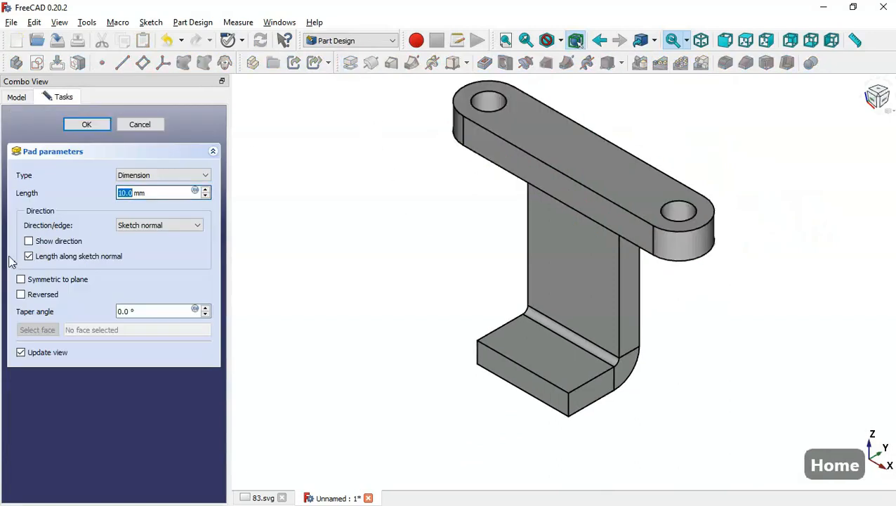
{"action": "left_click", "coordinate": [46, 294]}
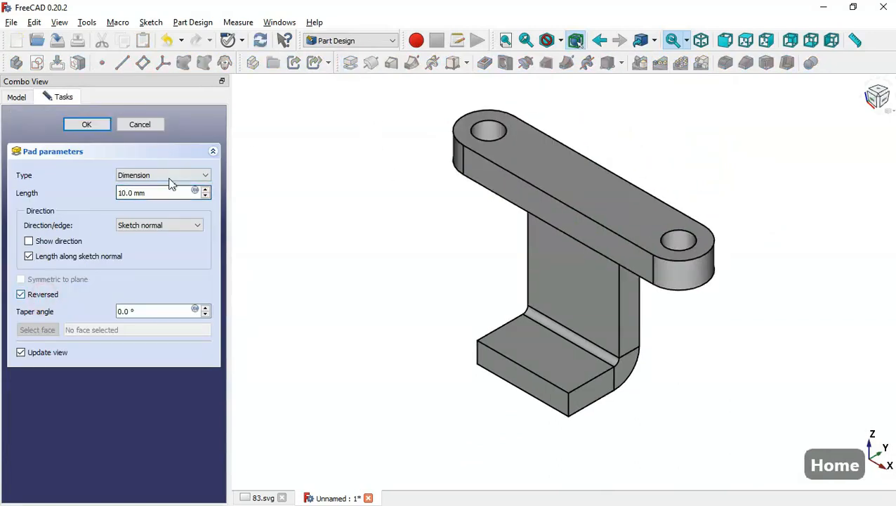
Step: Look up the lug thickness in the 83.svg drawing and finish the pad with a length of 8 mm
{"action": "key", "text": "ctrl+Tab"}
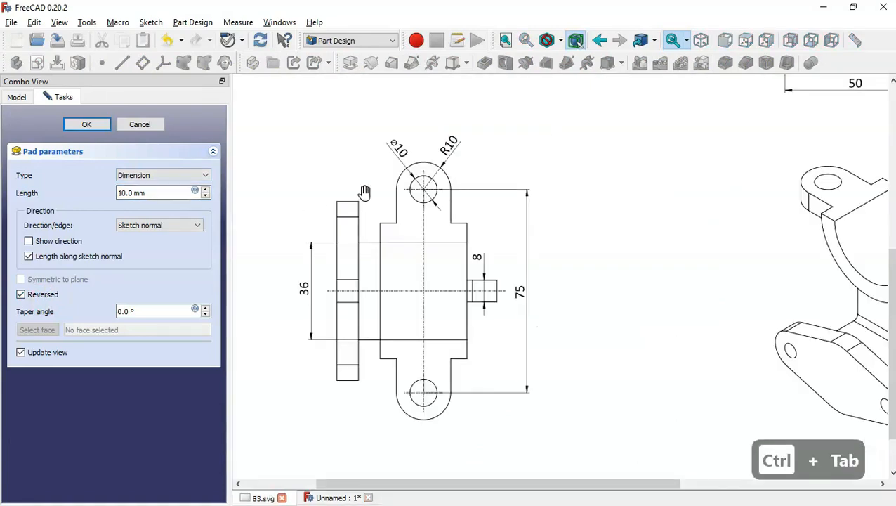
{"action": "left_click_drag", "start_coordinate": [365, 193], "coordinate": [421, 469]}
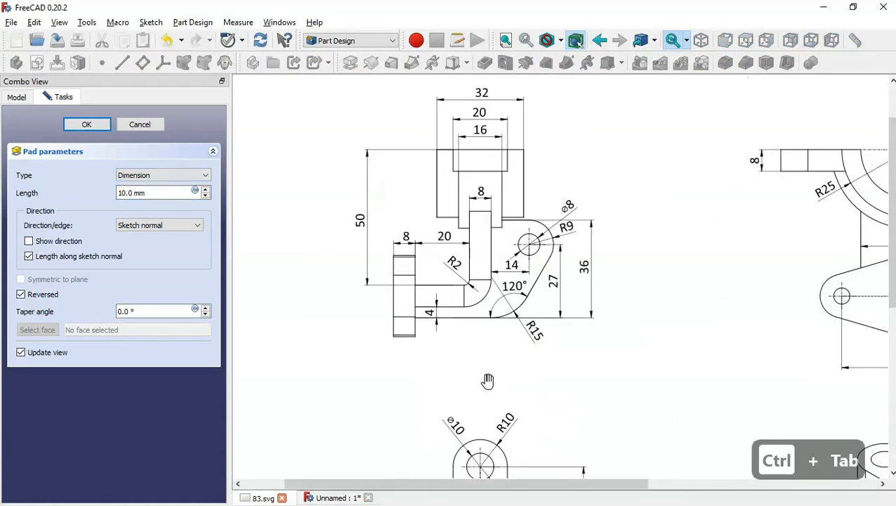
{"action": "left_click_drag", "start_coordinate": [634, 376], "coordinate": [622, 373]}
{"action": "key", "text": "ctrl+Tab"}
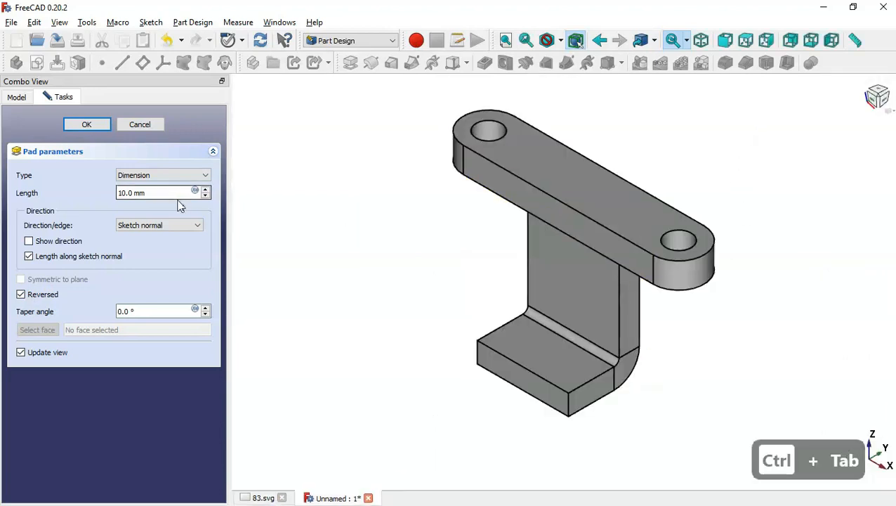
{"action": "triple_click", "coordinate": [173, 194]}
{"action": "type", "text": "8"}
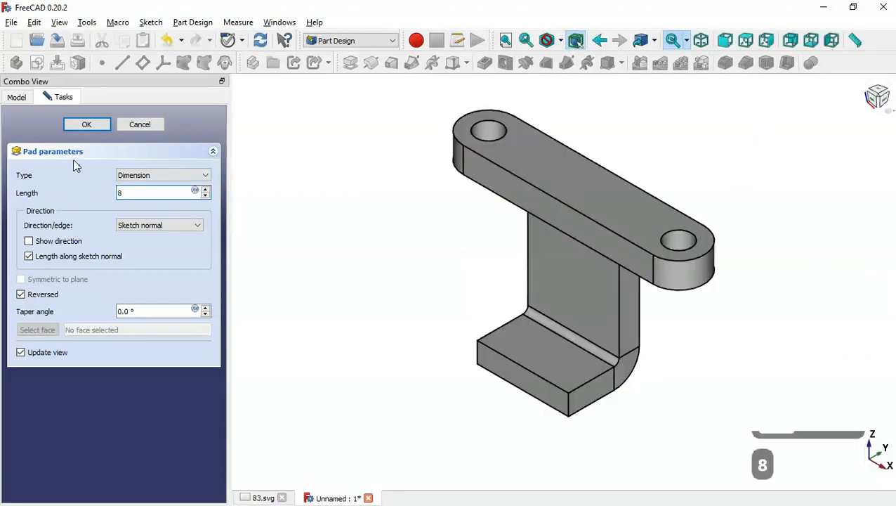
{"action": "left_click", "coordinate": [86, 125]}
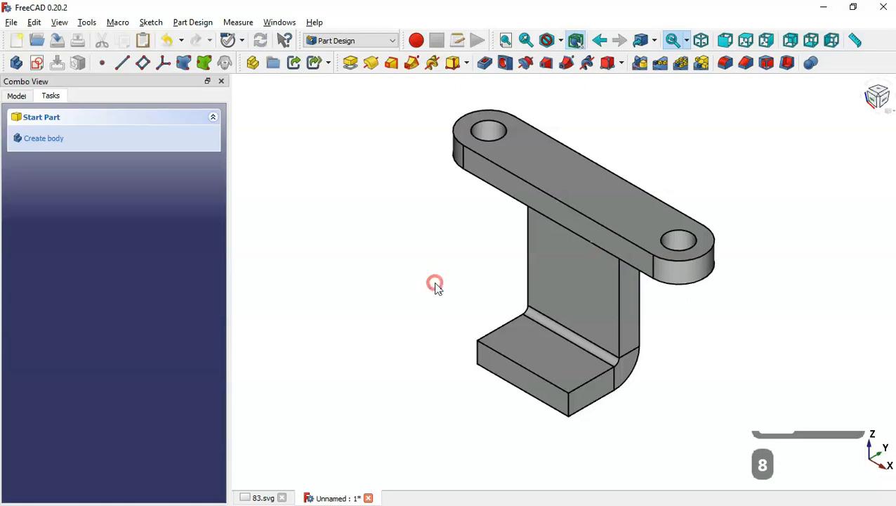
Step: Check the side view in the 83.svg drawing and start a new sketch on the XZ plane of the body
{"action": "left_click_drag", "start_coordinate": [435, 285], "coordinate": [599, 256]}
{"action": "key", "text": "Home"}
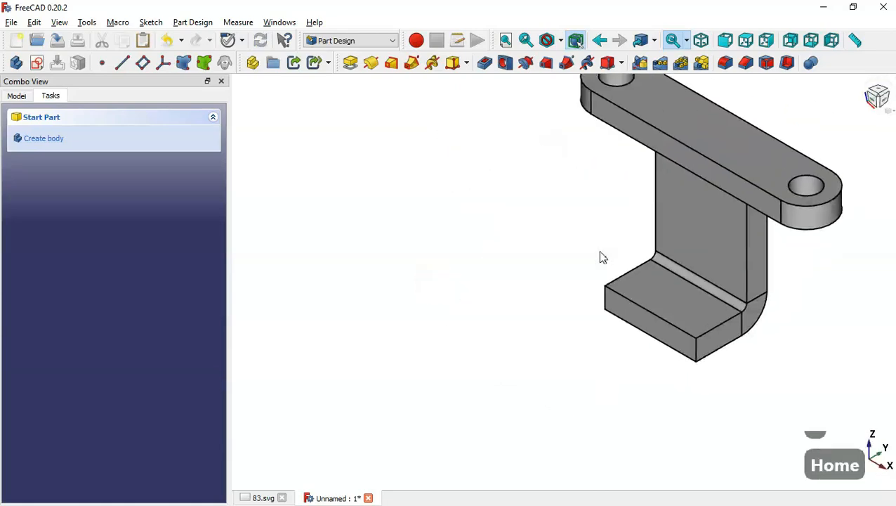
{"action": "key", "text": "ctrl+Tab"}
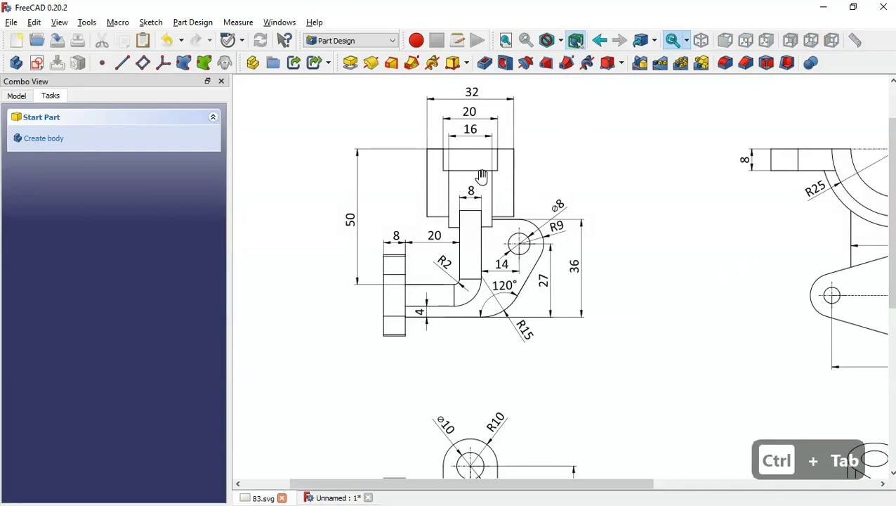
{"action": "key", "text": "ctrl+Tab"}
{"action": "left_click", "coordinate": [412, 195]}
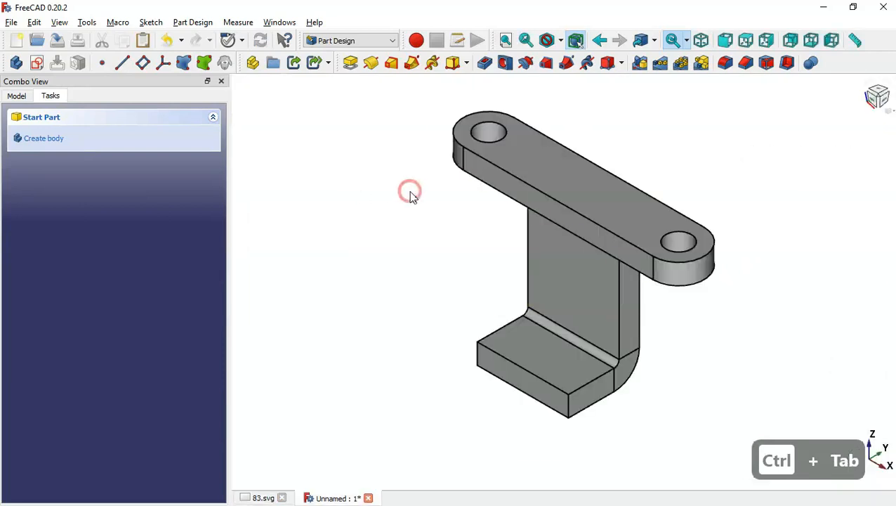
{"action": "left_click", "coordinate": [35, 63]}
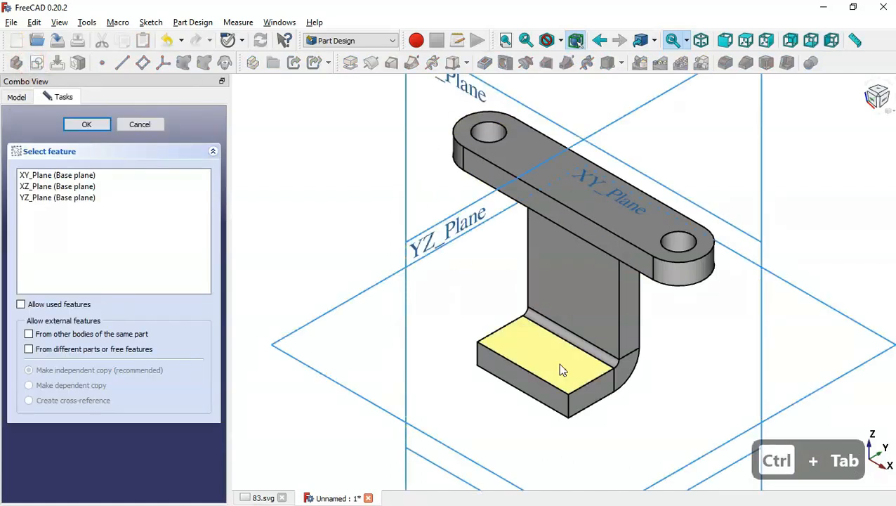
{"action": "scroll", "coordinate": [560, 370], "scroll_direction": "down", "scroll_amount": 2}
{"action": "left_click", "coordinate": [476, 153]}
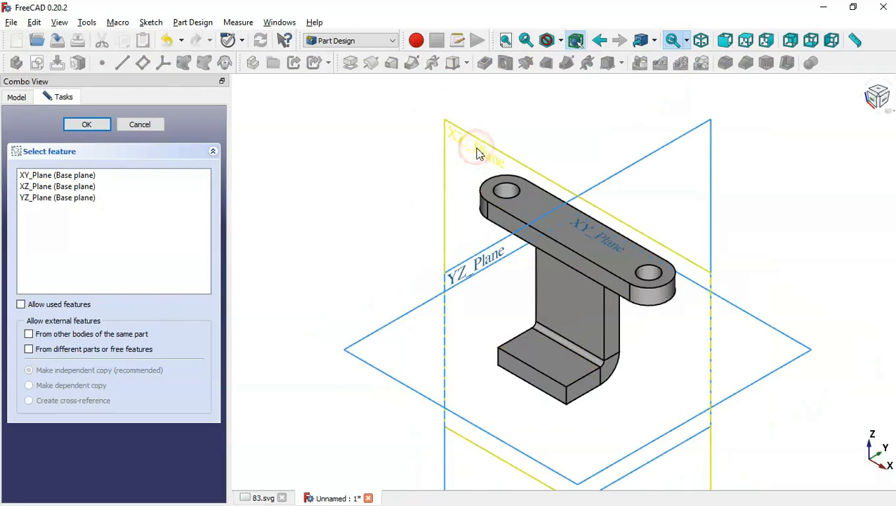
{"action": "scroll", "coordinate": [608, 205], "scroll_direction": "up", "scroll_amount": 2}
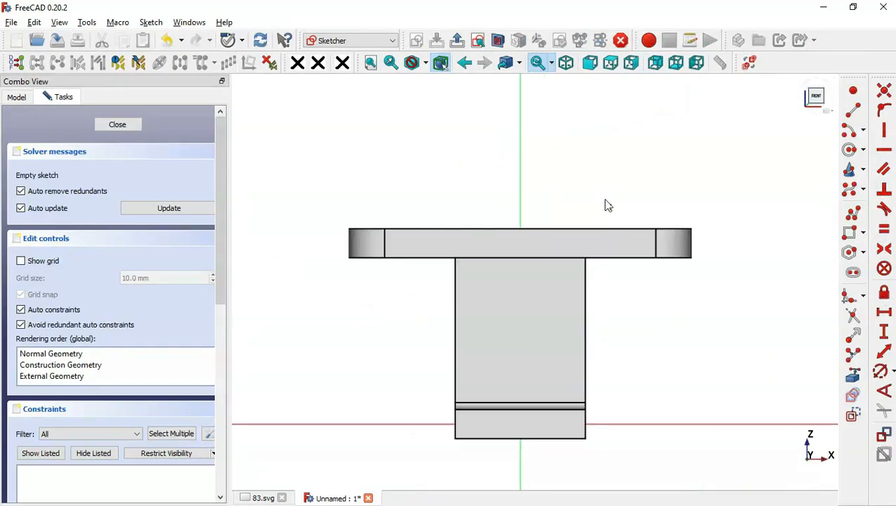
Step: Section the view at the sketch plane and bring in the lug's long top edge as external geometry
{"action": "left_click", "coordinate": [498, 40]}
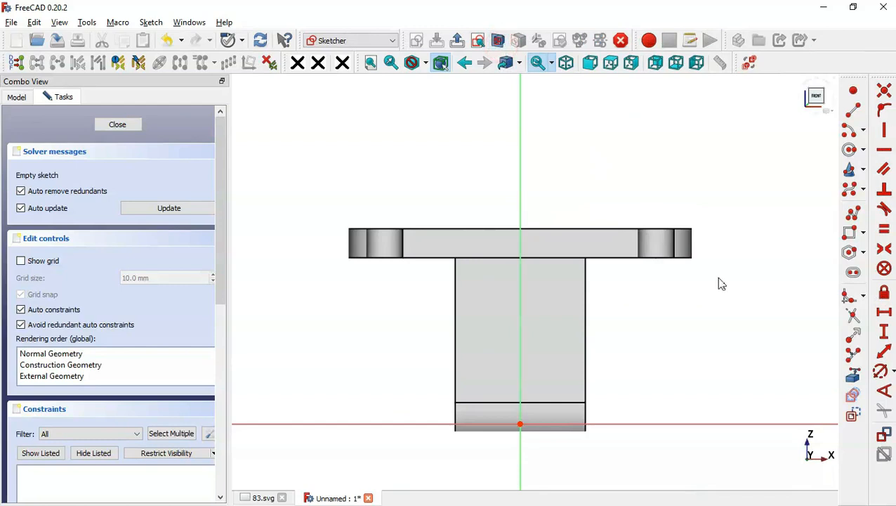
{"action": "left_click", "coordinate": [854, 377]}
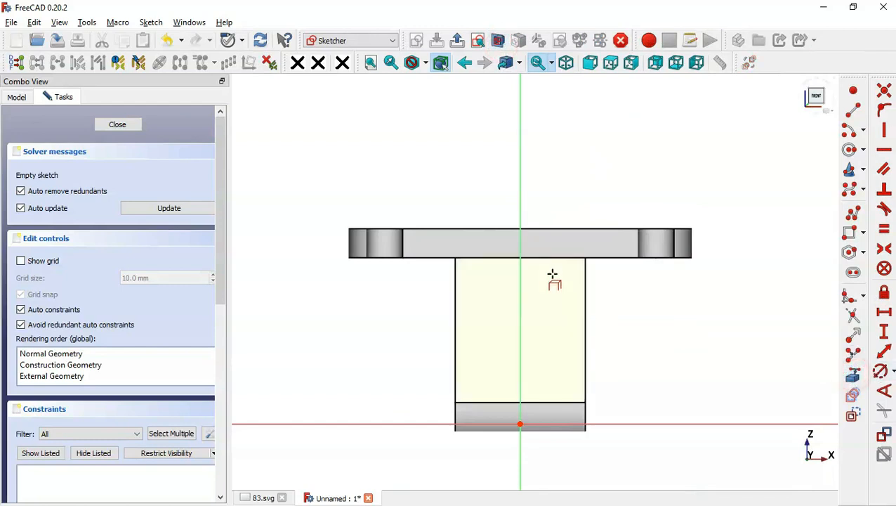
{"action": "left_click", "coordinate": [560, 230]}
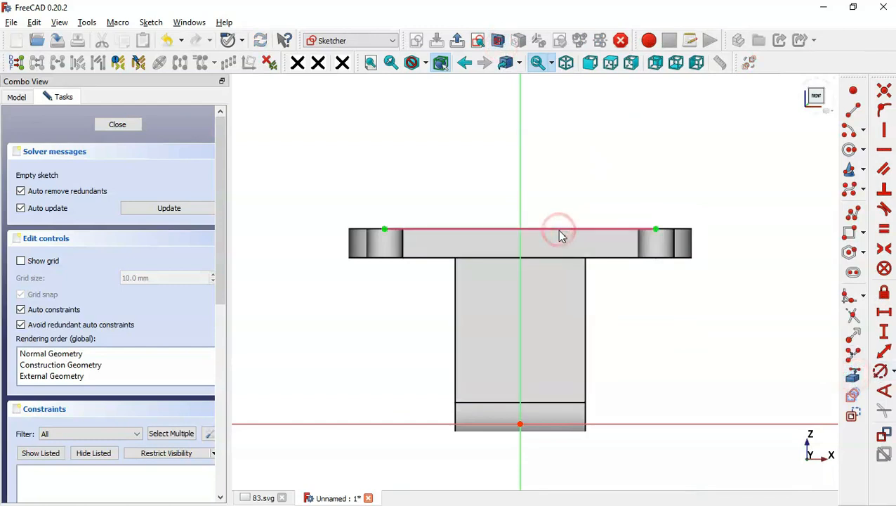
Step: Draw a downward arc of about 24.5 mm radius, centered on the vertical axis above the lug, with both ends on the projected top edge
{"action": "left_click", "coordinate": [848, 132]}
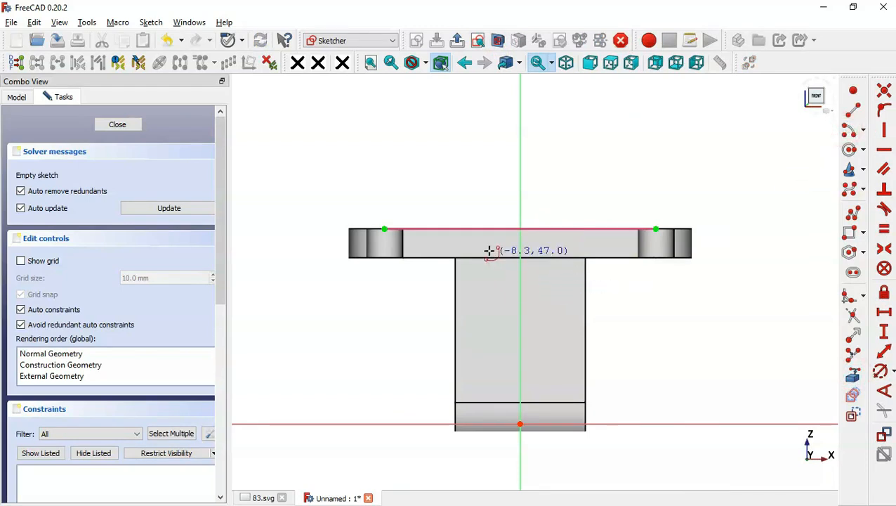
{"action": "left_click", "coordinate": [520, 203]}
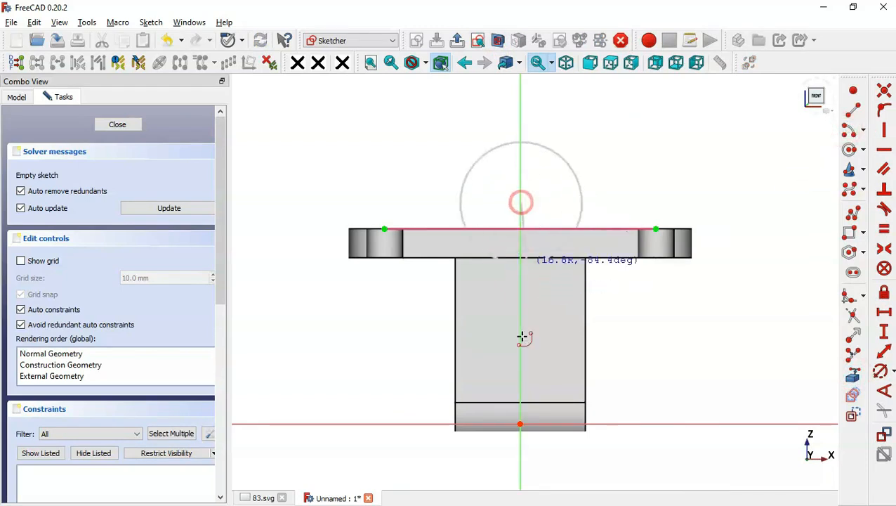
{"action": "left_click", "coordinate": [436, 229]}
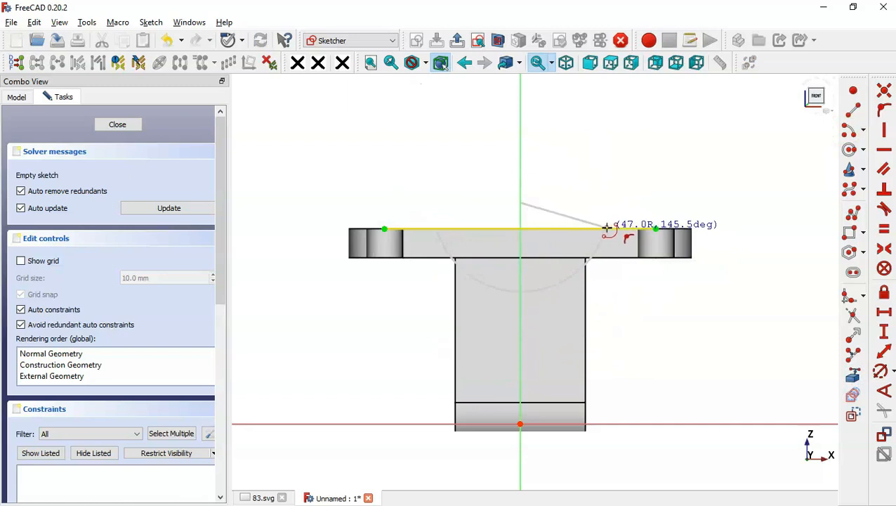
{"action": "left_click", "coordinate": [605, 230]}
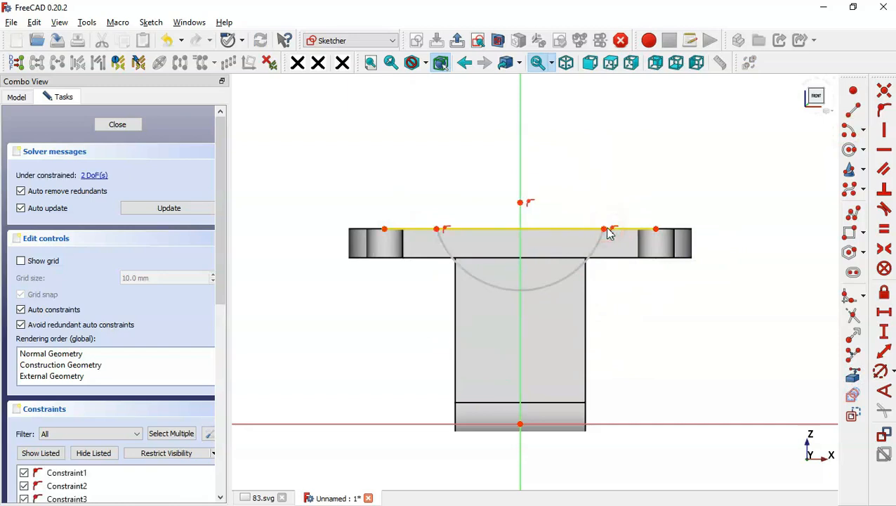
Step: Close the saddle profile with a straight line between the two ends of the arc
{"action": "left_click", "coordinate": [852, 111]}
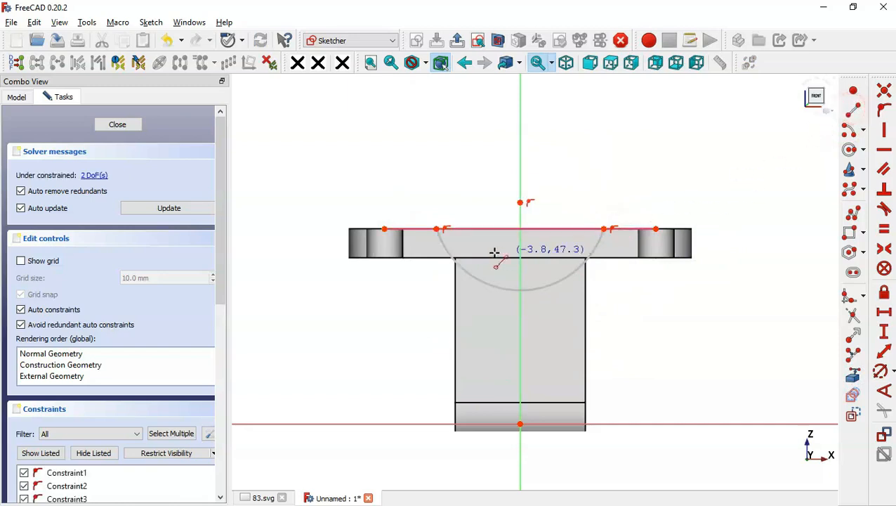
{"action": "left_click", "coordinate": [436, 229]}
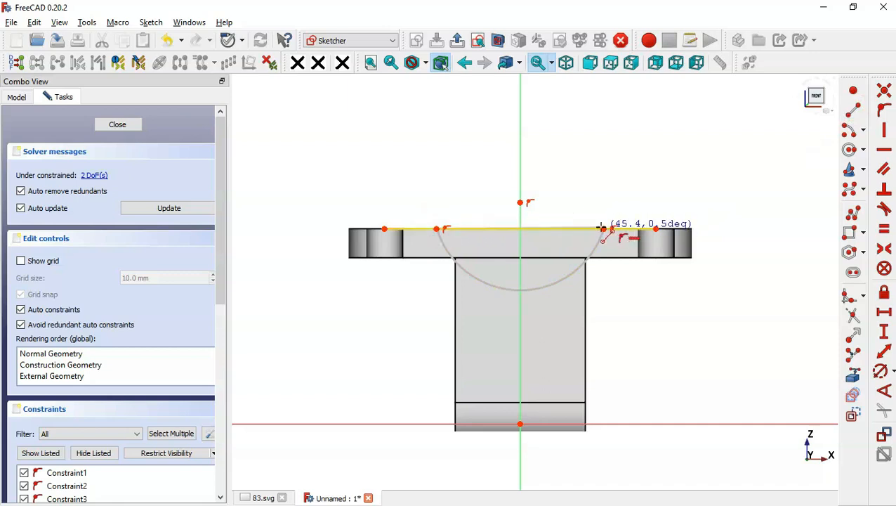
{"action": "left_click", "coordinate": [603, 229]}
{"action": "key", "text": "Escape"}
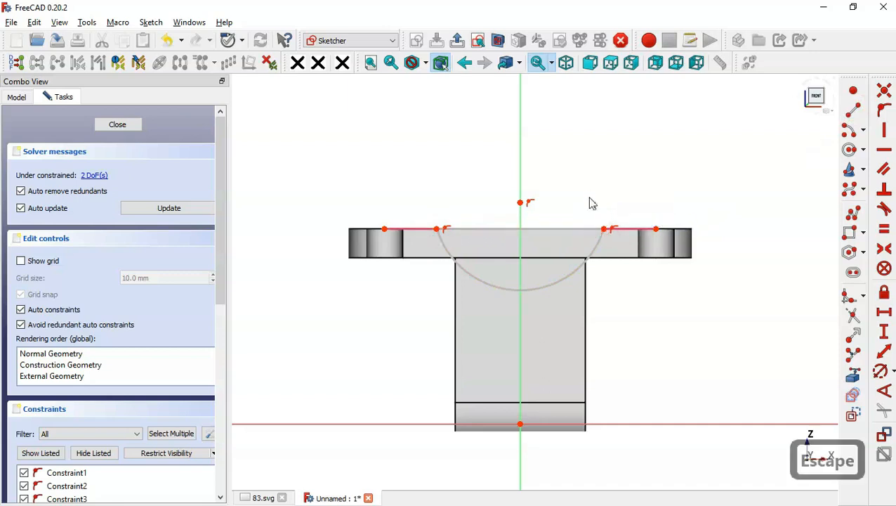
Step: Constrain the arc's center point to lie on the closing line
{"action": "left_click", "coordinate": [520, 204]}
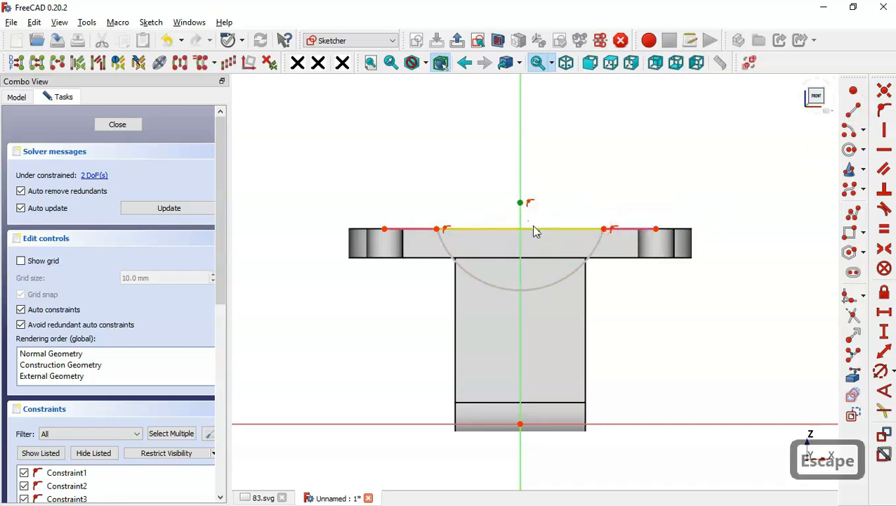
{"action": "left_click", "coordinate": [532, 228]}
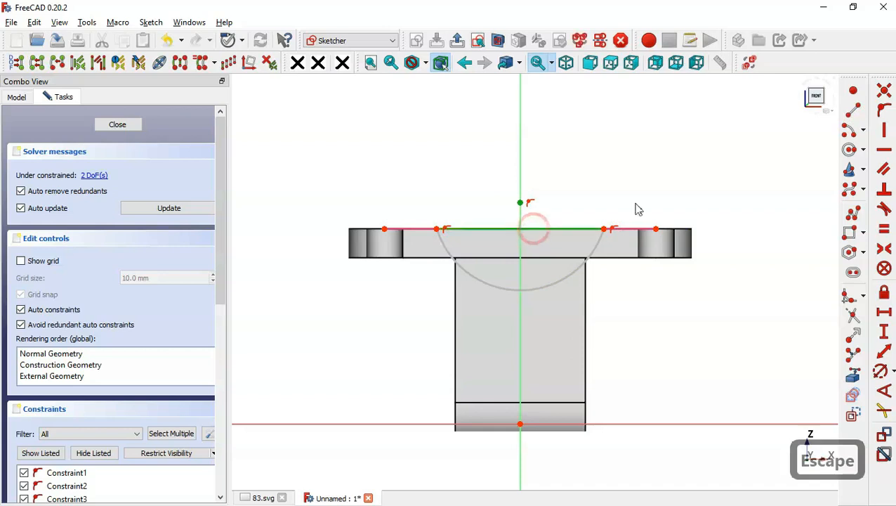
{"action": "left_click", "coordinate": [884, 110]}
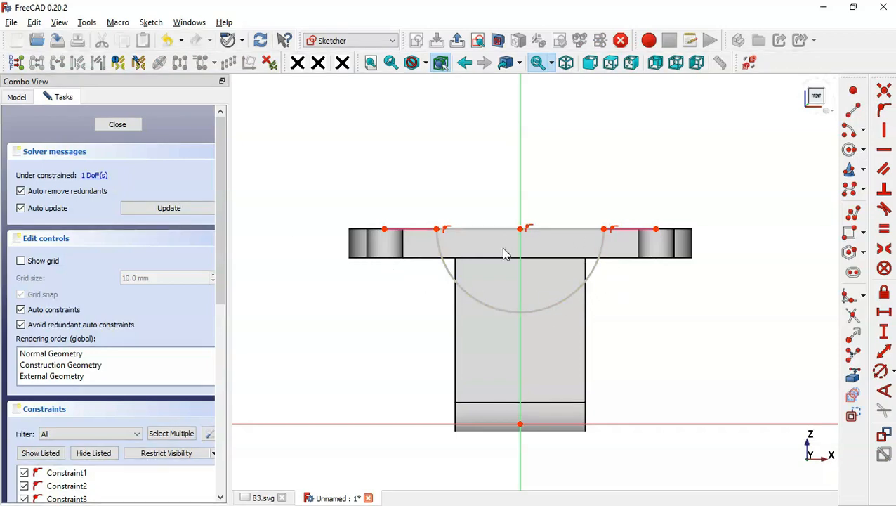
Step: Look up the saddle radius in the 83.svg drawing and constrain the arc's radius to 25 mm
{"action": "key", "text": "ctrl+Tab"}
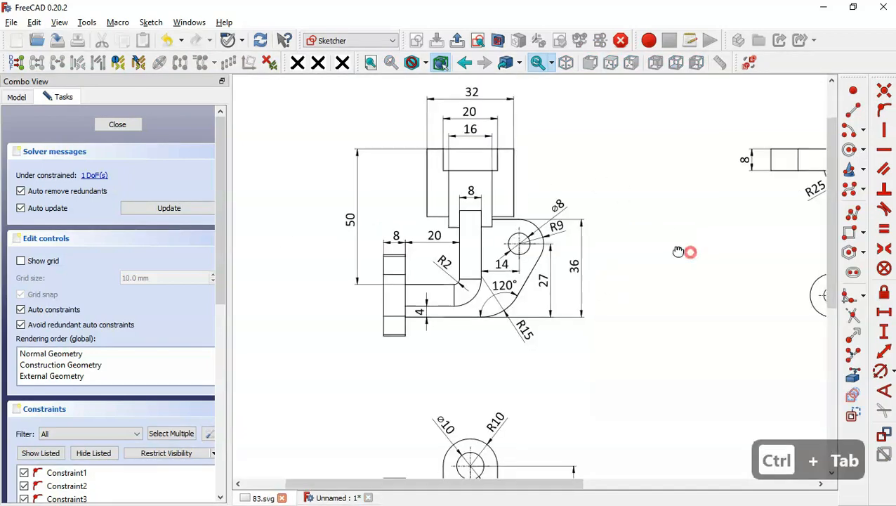
{"action": "left_click_drag", "start_coordinate": [680, 252], "coordinate": [407, 271]}
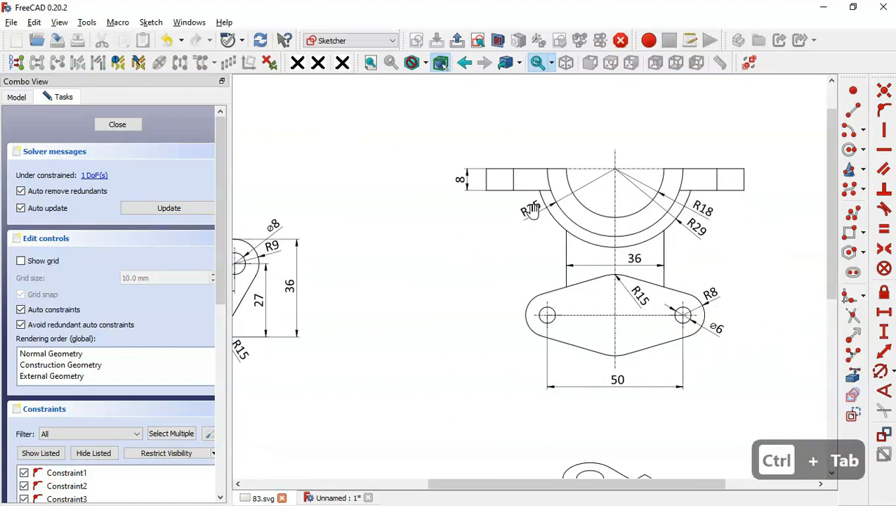
{"action": "key", "text": "ctrl+Tab"}
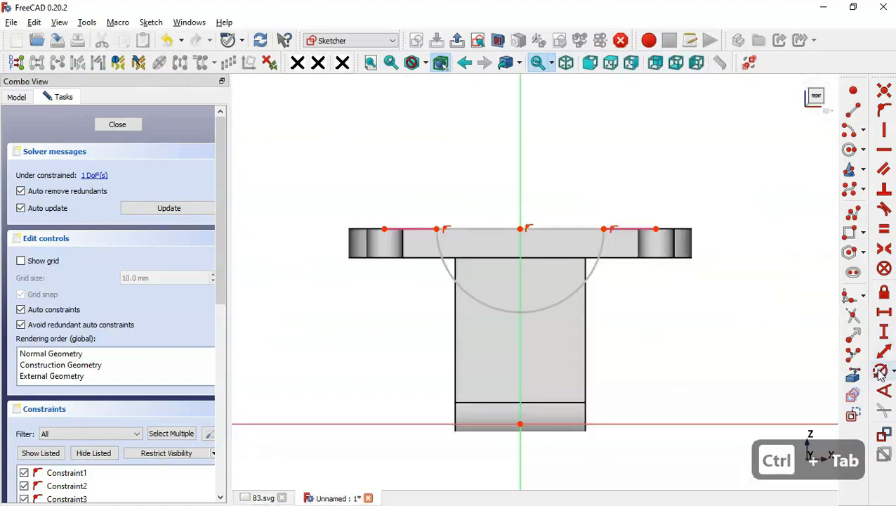
{"action": "left_click", "coordinate": [880, 370]}
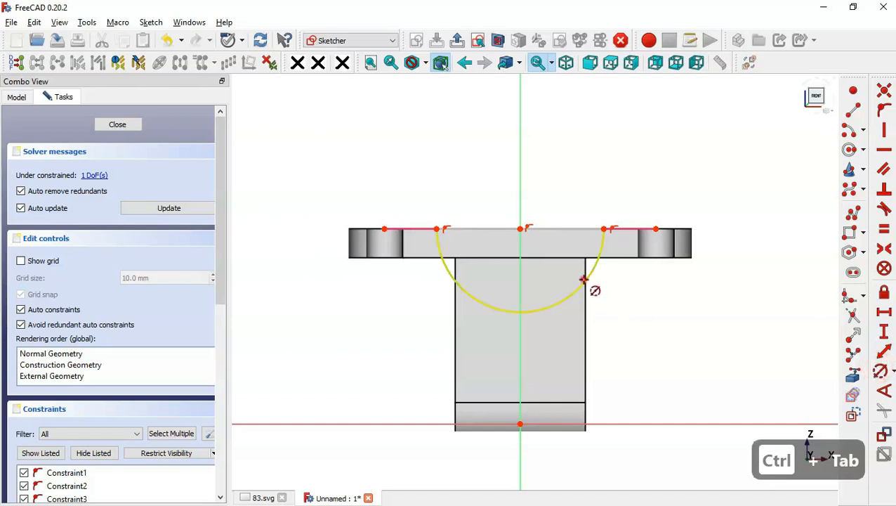
{"action": "left_click", "coordinate": [583, 279]}
{"action": "type", "text": "25"}
{"action": "key", "text": "Return"}
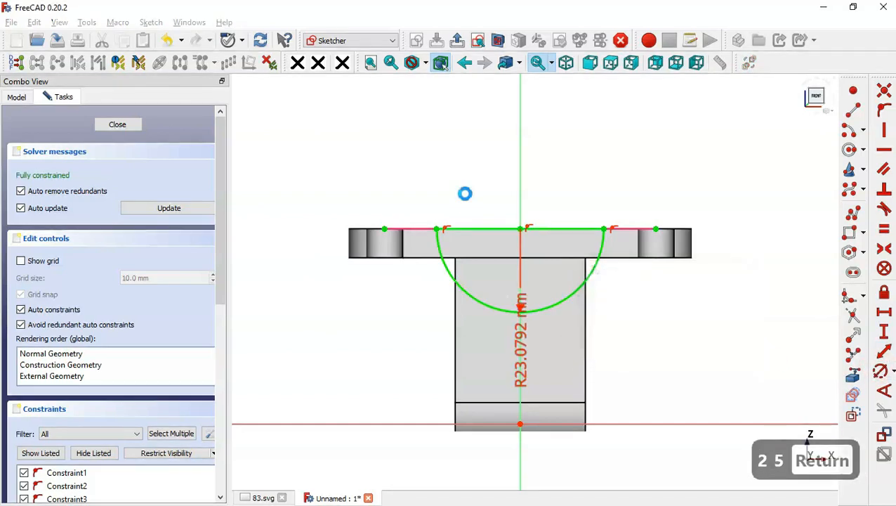
Step: Finish the sketch and pad the semicircle symmetrically to its plane with the 32 mm length from the 83.svg drawing
{"action": "left_click", "coordinate": [457, 40]}
{"action": "left_click", "coordinate": [351, 62]}
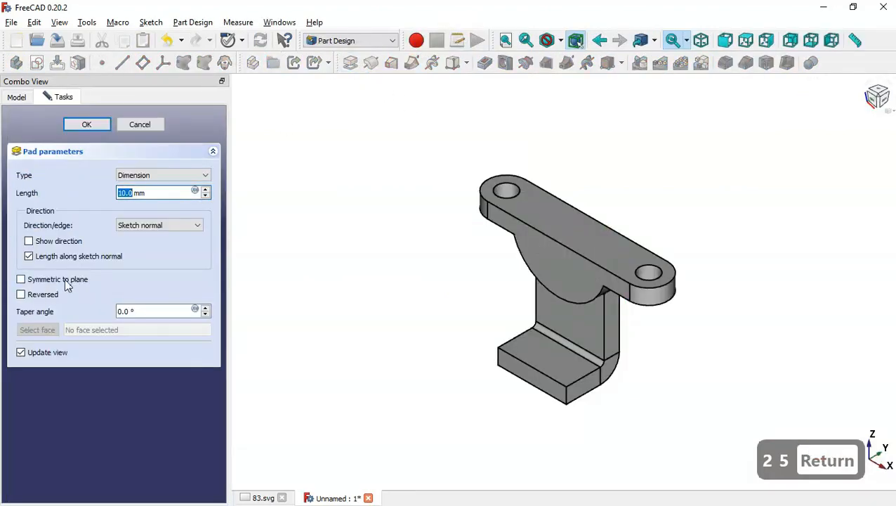
{"action": "left_click", "coordinate": [65, 281]}
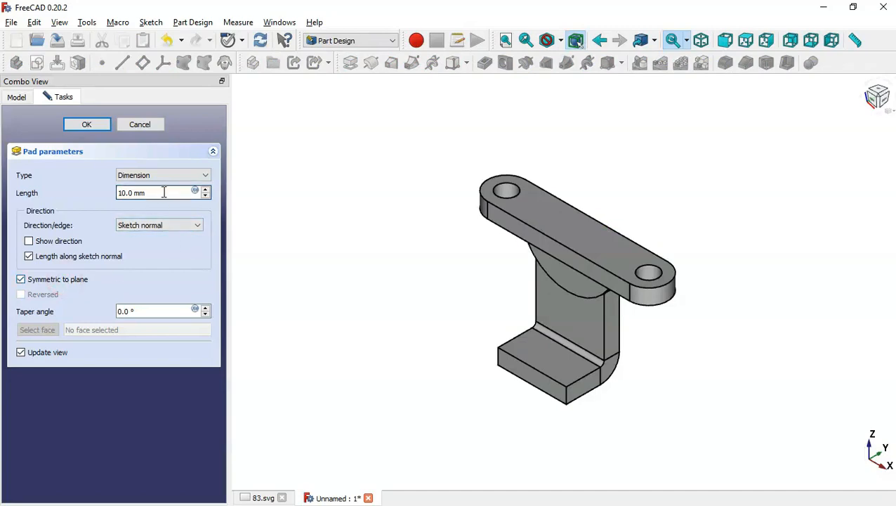
{"action": "key", "text": "ctrl+Tab"}
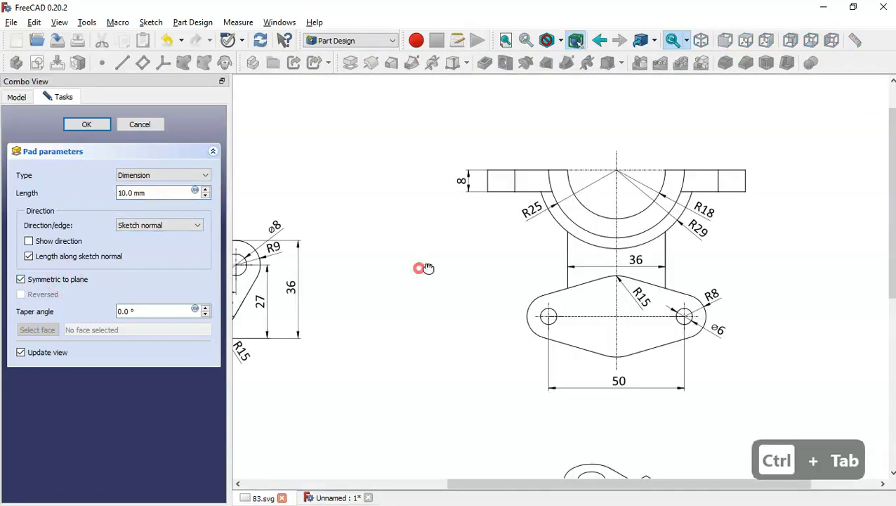
{"action": "mouse_move", "coordinate": [424, 268]}
{"action": "left_mouse_down"}
{"action": "mouse_move", "coordinate": [698, 268]}
{"action": "mouse_move", "coordinate": [644, 280]}
{"action": "mouse_move", "coordinate": [576, 267]}
{"action": "left_mouse_up"}
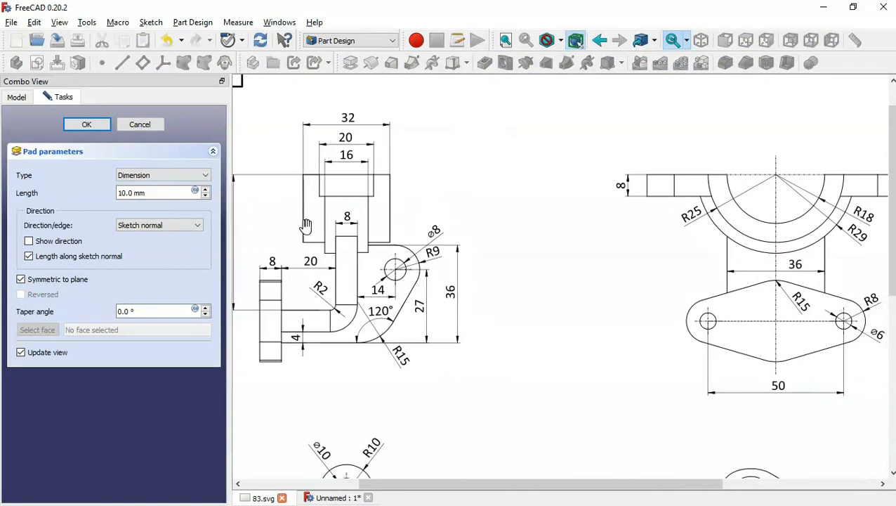
{"action": "key", "text": "ctrl+Tab"}
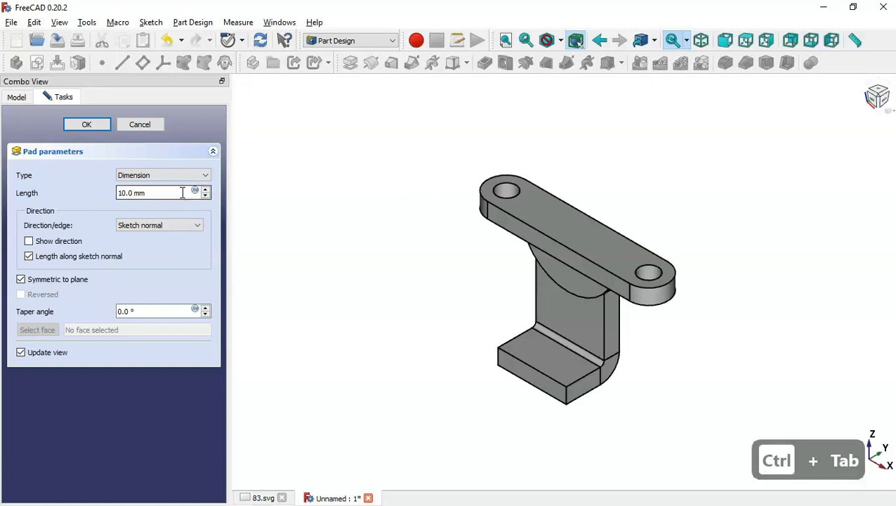
{"action": "triple_click", "coordinate": [176, 194]}
{"action": "type", "text": "32"}
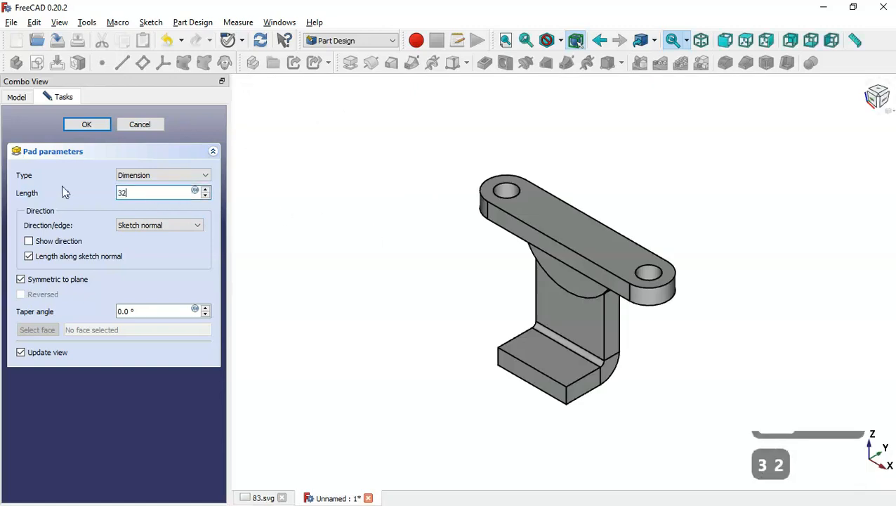
{"action": "left_click", "coordinate": [85, 133]}
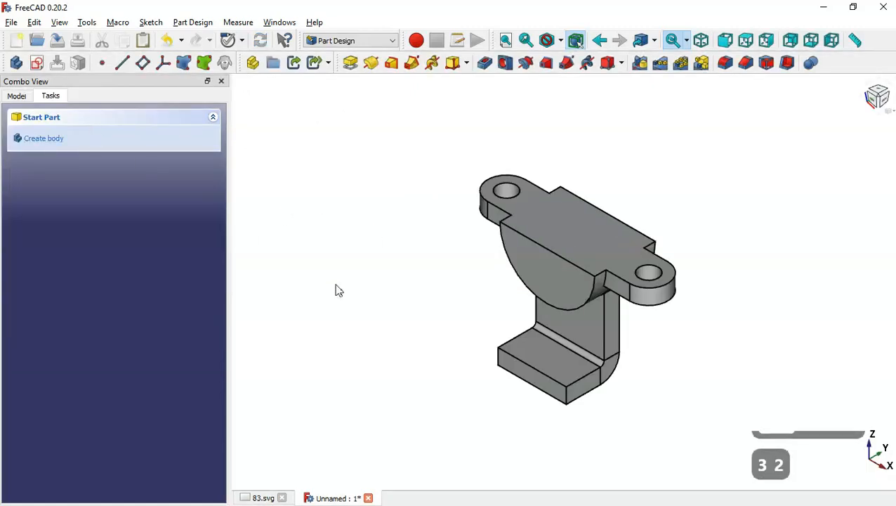
Step: Check the side and front views in the 83.svg drawing for the outer saddle band's width and radius
{"action": "left_click", "coordinate": [335, 284]}
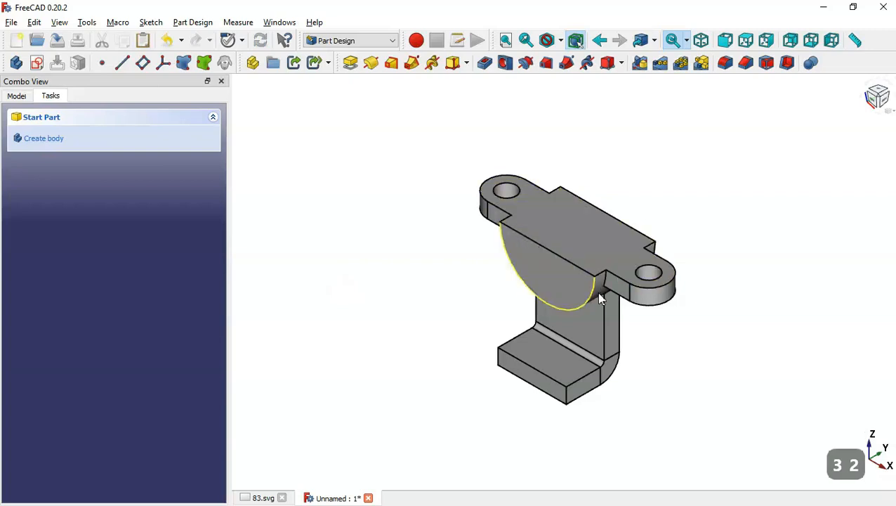
{"action": "left_click", "coordinate": [468, 276]}
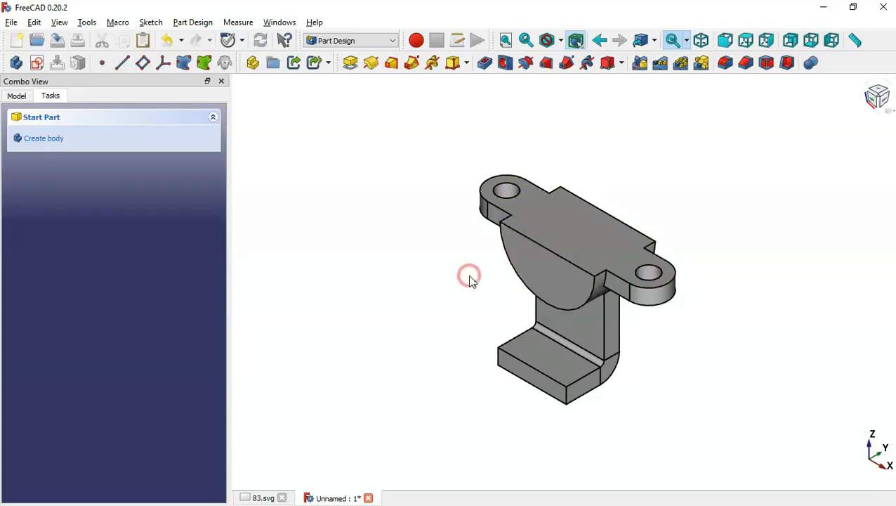
{"action": "left_click", "coordinate": [17, 96]}
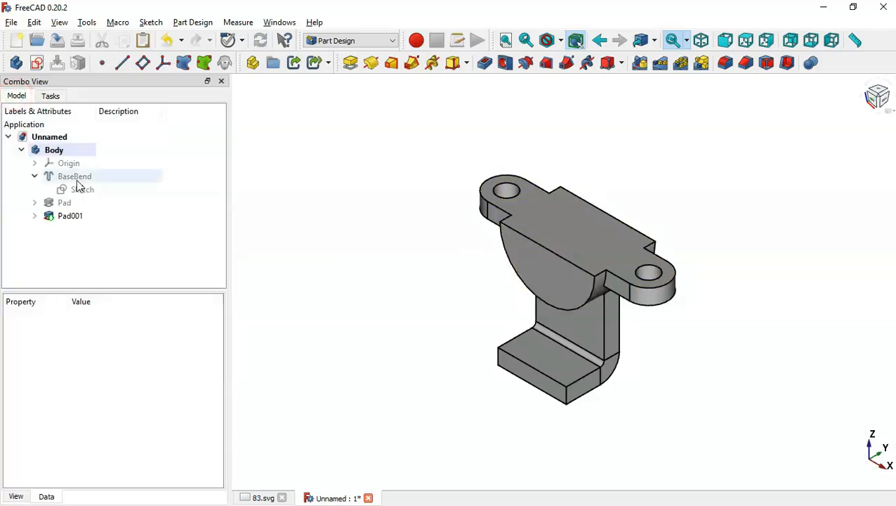
{"action": "key", "text": "ctrl+Tab"}
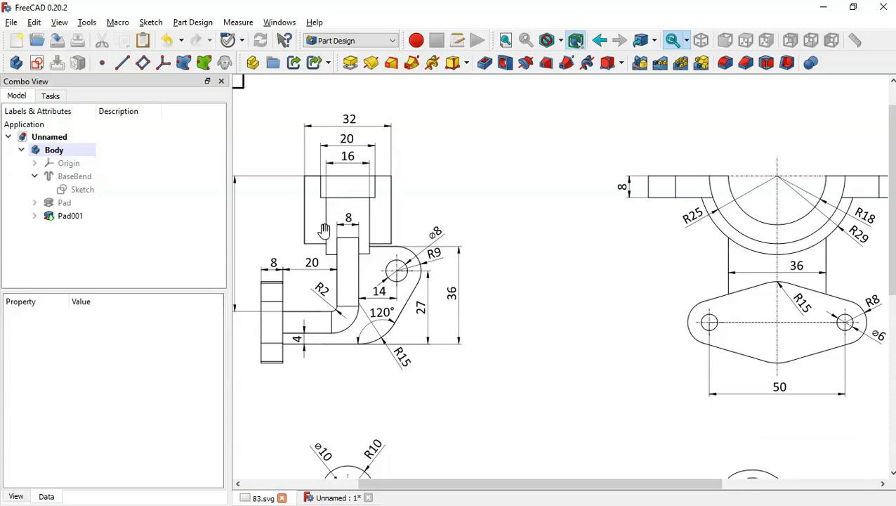
{"action": "left_click_drag", "start_coordinate": [562, 249], "coordinate": [485, 235]}
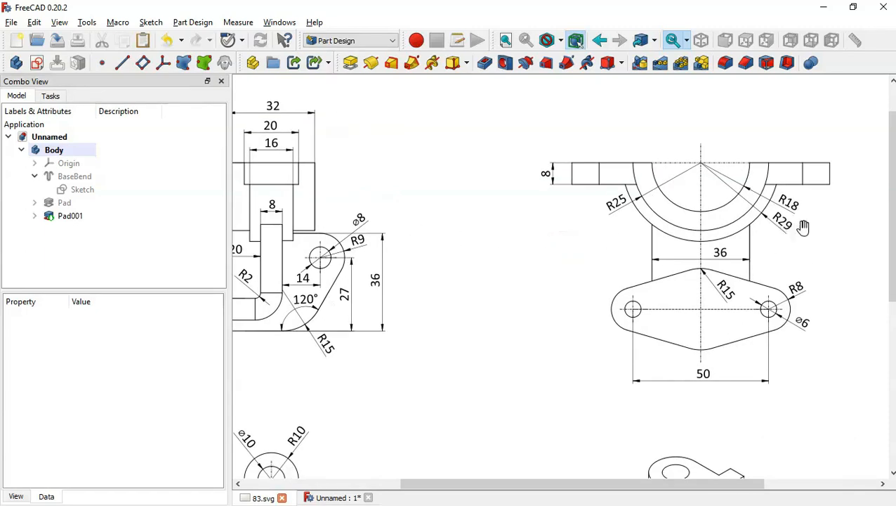
{"action": "key", "text": "ctrl+Tab"}
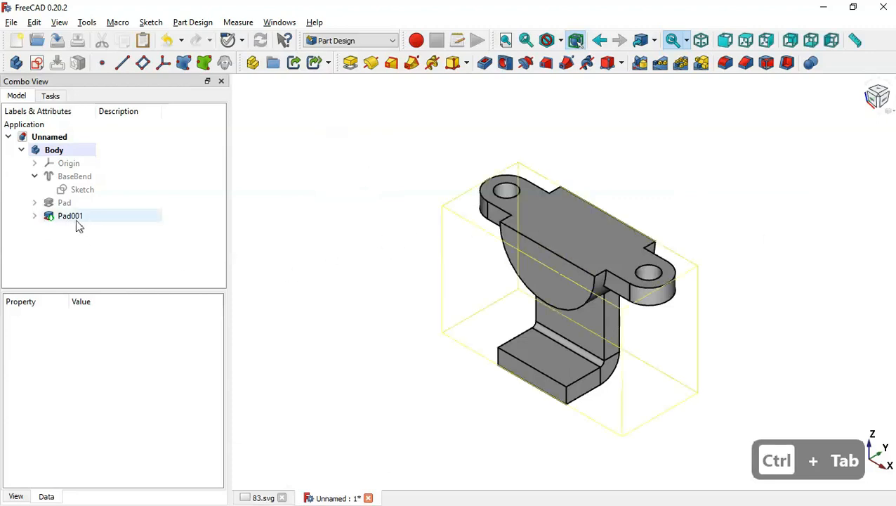
Step: Copy only the semicircle sketch Sketch002 under Pad001, leaving out all its dependencies
{"action": "left_click", "coordinate": [35, 216]}
{"action": "left_click", "coordinate": [102, 236]}
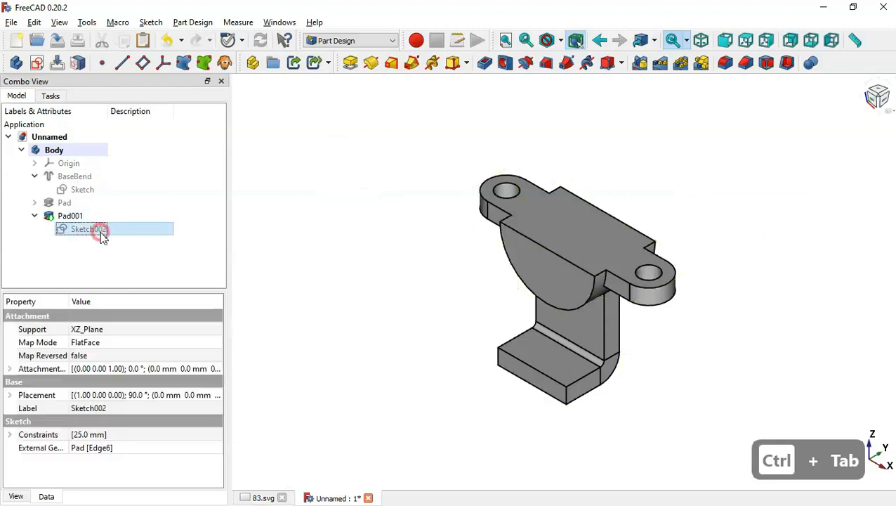
{"action": "right_click", "coordinate": [139, 227]}
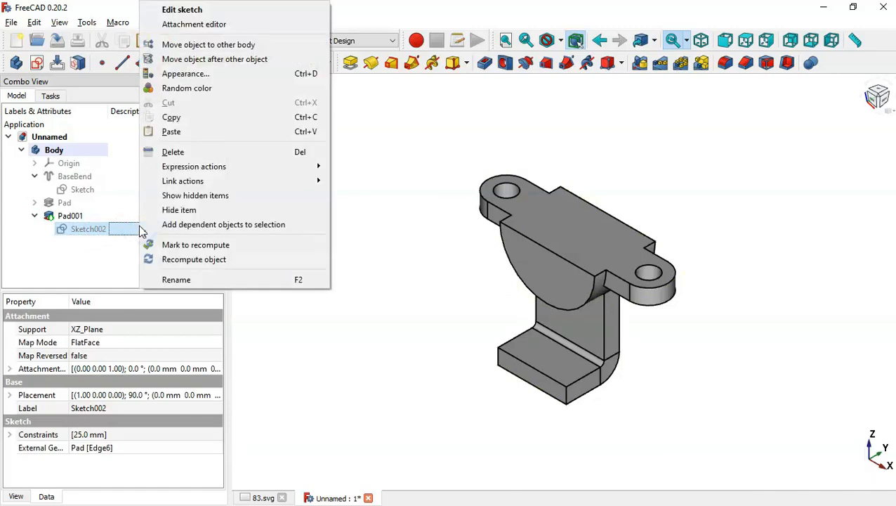
{"action": "left_click", "coordinate": [236, 118]}
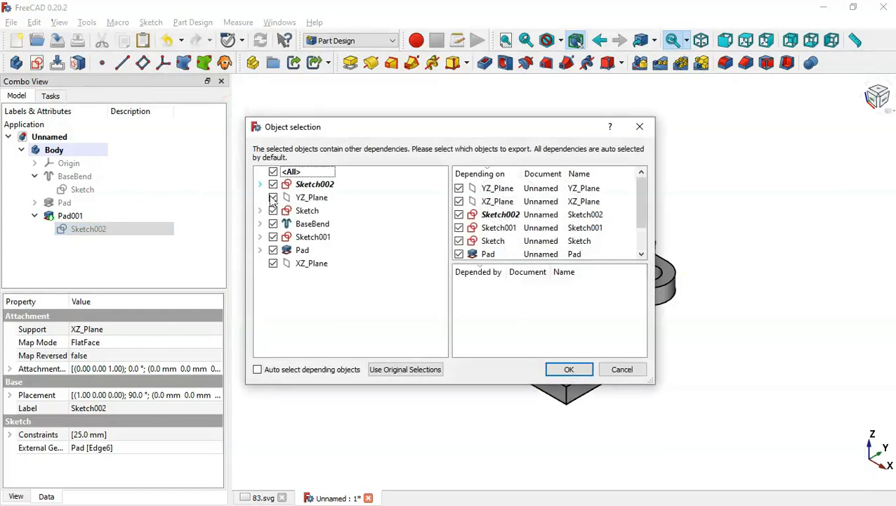
{"action": "left_click", "coordinate": [273, 172]}
{"action": "left_click", "coordinate": [273, 184]}
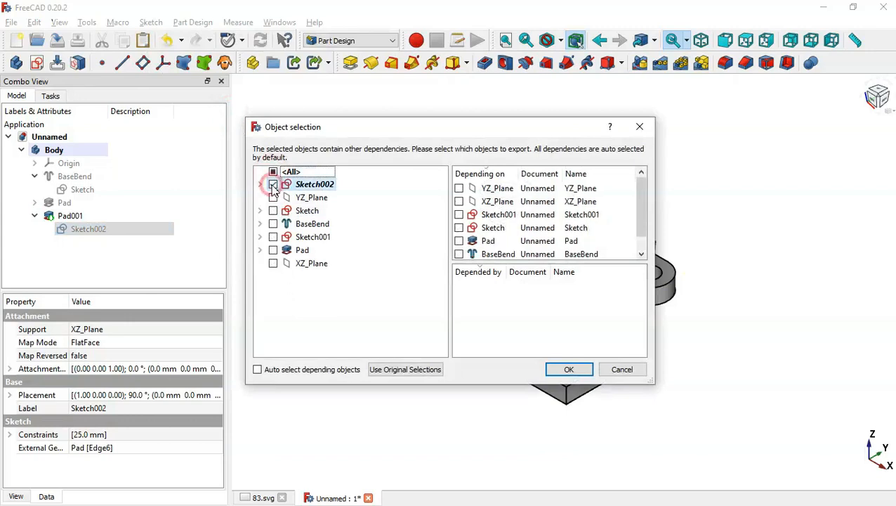
{"action": "key", "text": "Return"}
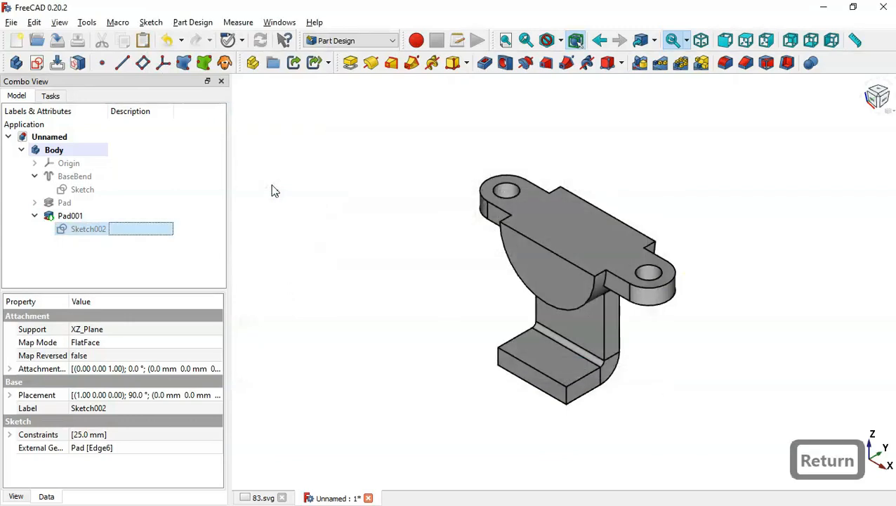
Step: Paste the copied semicircle sketch and move the copy into the body
{"action": "left_click", "coordinate": [142, 40]}
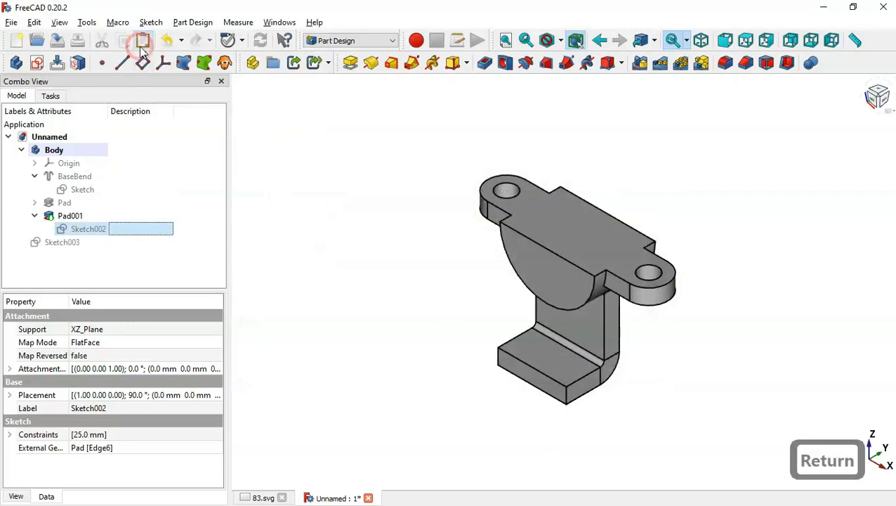
{"action": "left_click", "coordinate": [74, 243]}
{"action": "mouse_move", "coordinate": [56, 243]}
{"action": "left_mouse_down"}
{"action": "mouse_move", "coordinate": [156, 202]}
{"action": "mouse_move", "coordinate": [111, 152]}
{"action": "left_mouse_up"}
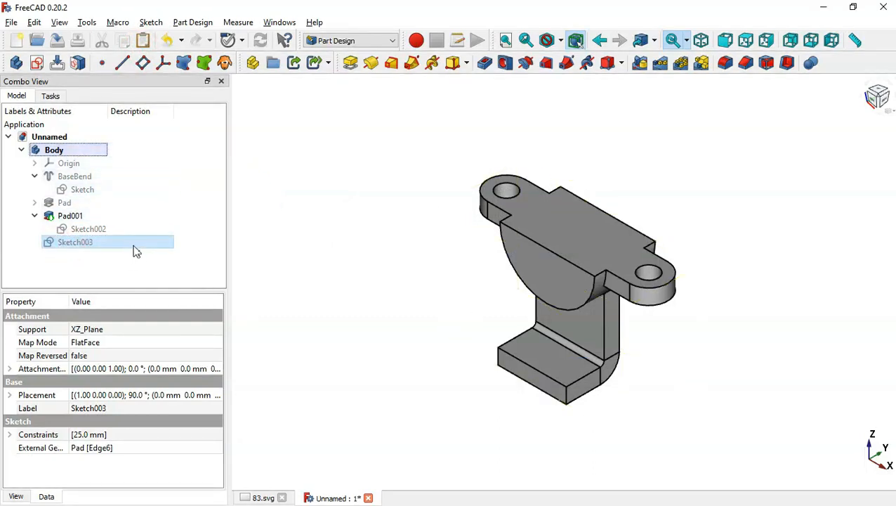
Step: Make the pasted sketch visible and open it for editing with the view sectioned at its plane
{"action": "key", "text": "space"}
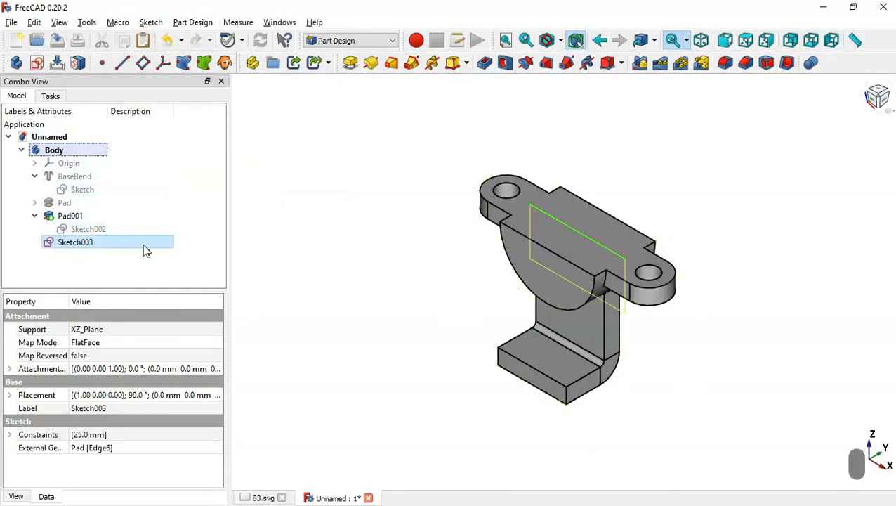
{"action": "double_click", "coordinate": [166, 246]}
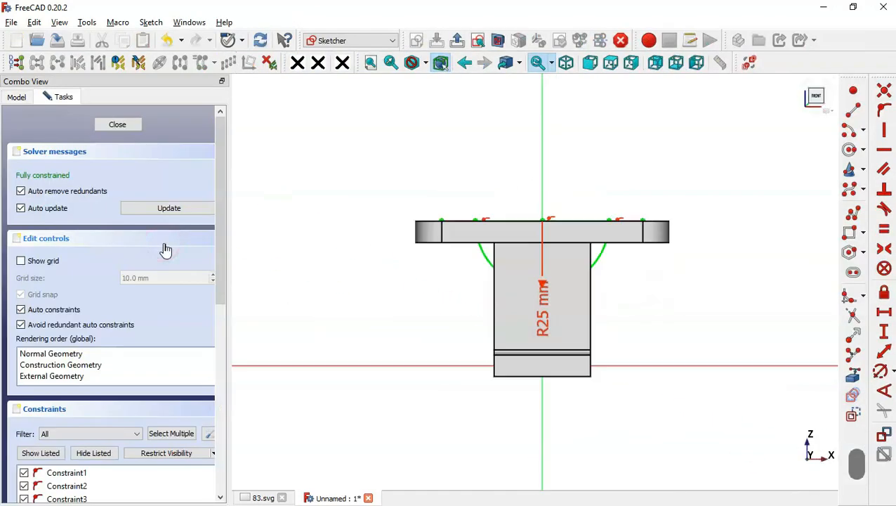
{"action": "left_click", "coordinate": [508, 42]}
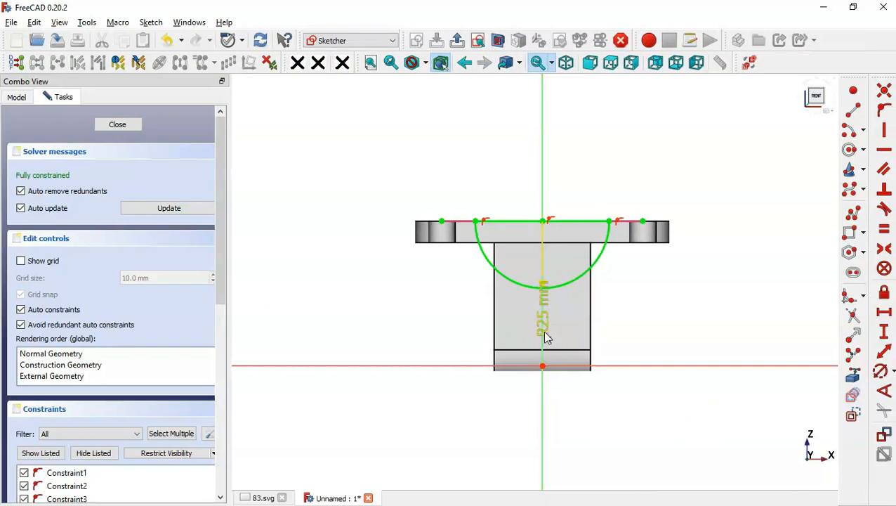
Step: Set the copied semicircle's radius to 29 mm and close the sketch
{"action": "left_click_drag", "start_coordinate": [546, 340], "coordinate": [647, 336]}
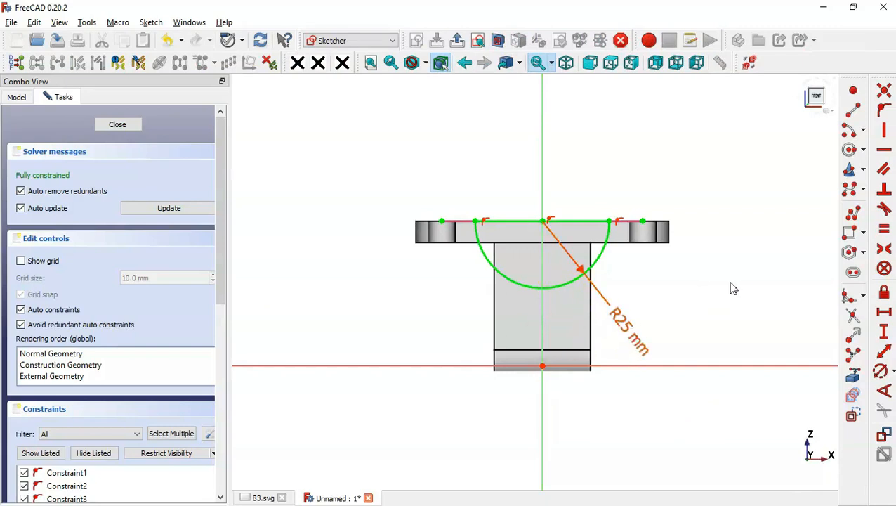
{"action": "double_click", "coordinate": [632, 338]}
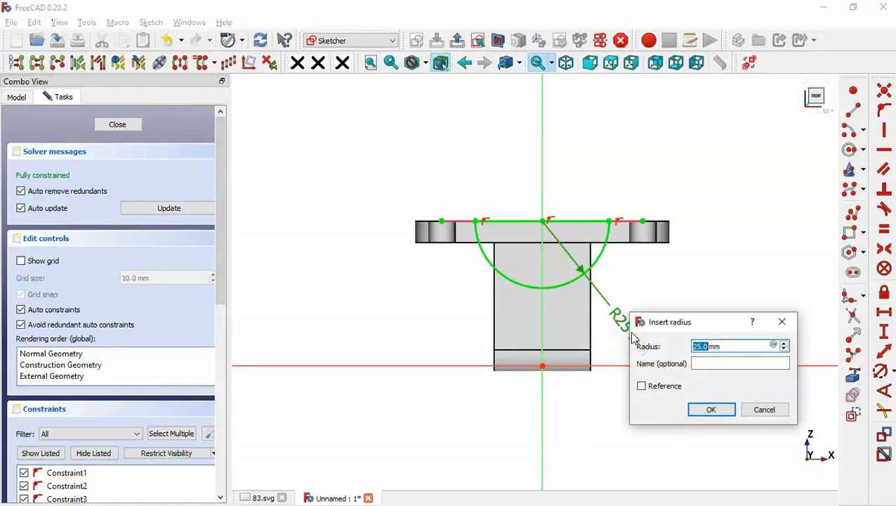
{"action": "type", "text": "29"}
{"action": "key", "text": "Return"}
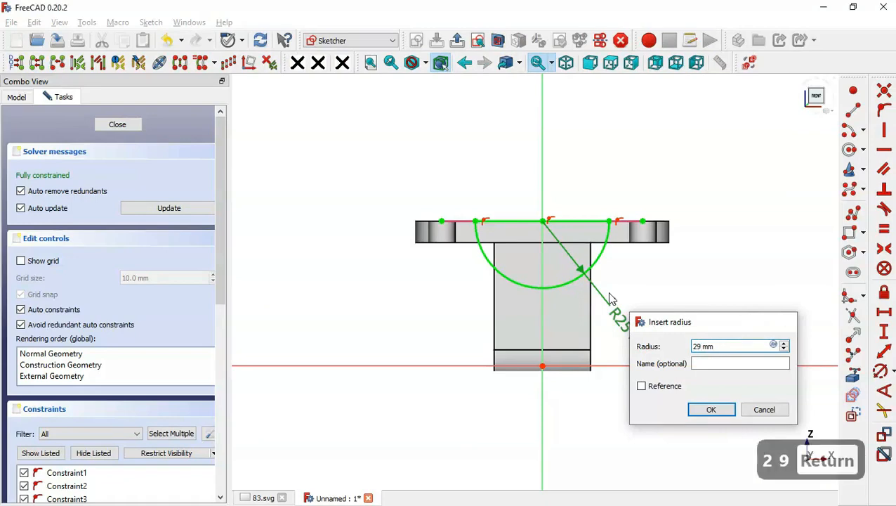
{"action": "left_click", "coordinate": [461, 42]}
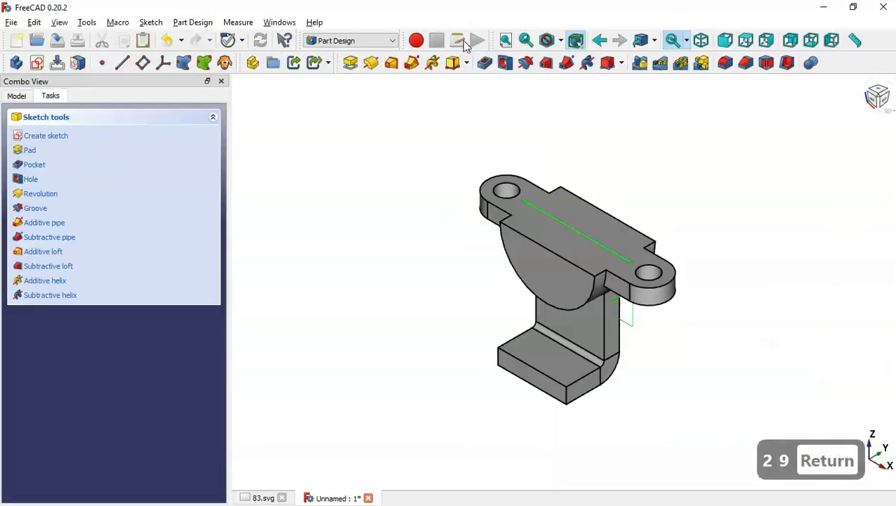
Step: Pad the 29 mm semicircle sketch 16 mm symmetric to its plane, checking the band width in the 83.svg drawing
{"action": "left_click", "coordinate": [351, 63]}
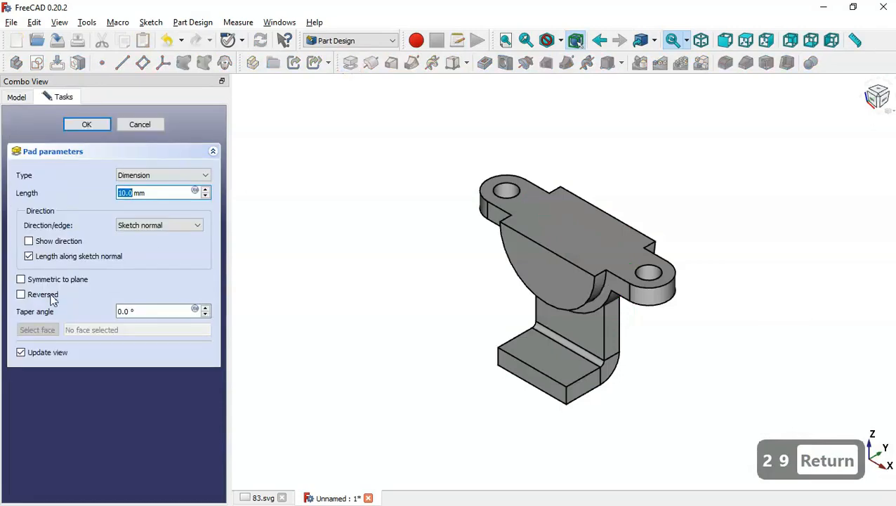
{"action": "left_click", "coordinate": [53, 279]}
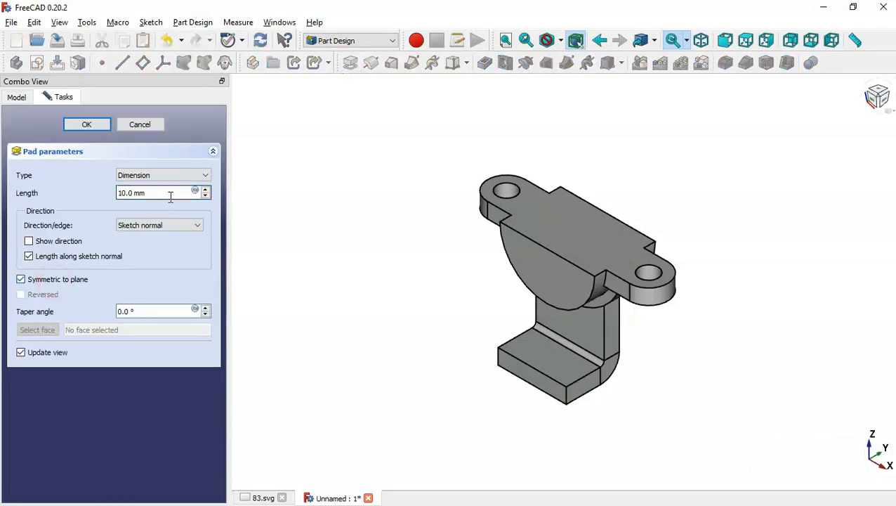
{"action": "key", "text": "ctrl+Tab"}
{"action": "mouse_move", "coordinate": [413, 270]}
{"action": "middle_mouse_down"}
{"action": "mouse_move", "coordinate": [565, 277]}
{"action": "mouse_move", "coordinate": [564, 298]}
{"action": "middle_mouse_up"}
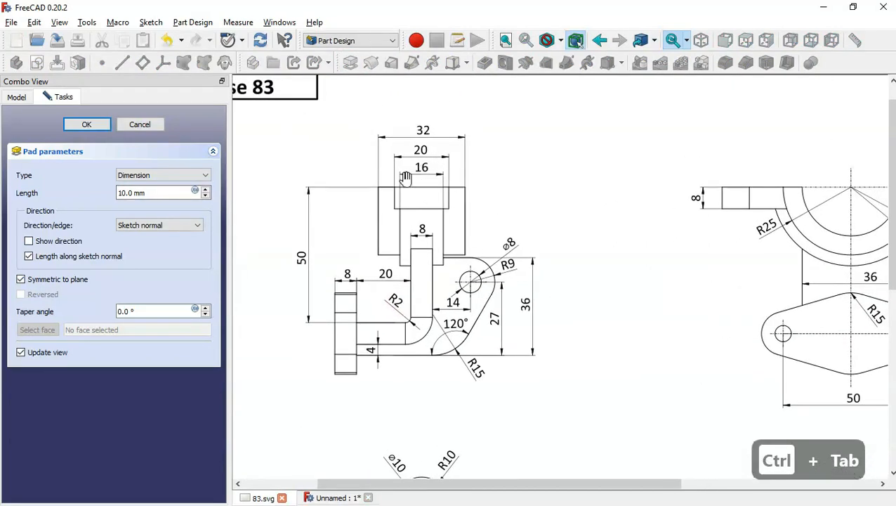
{"action": "key", "text": "ctrl+Tab"}
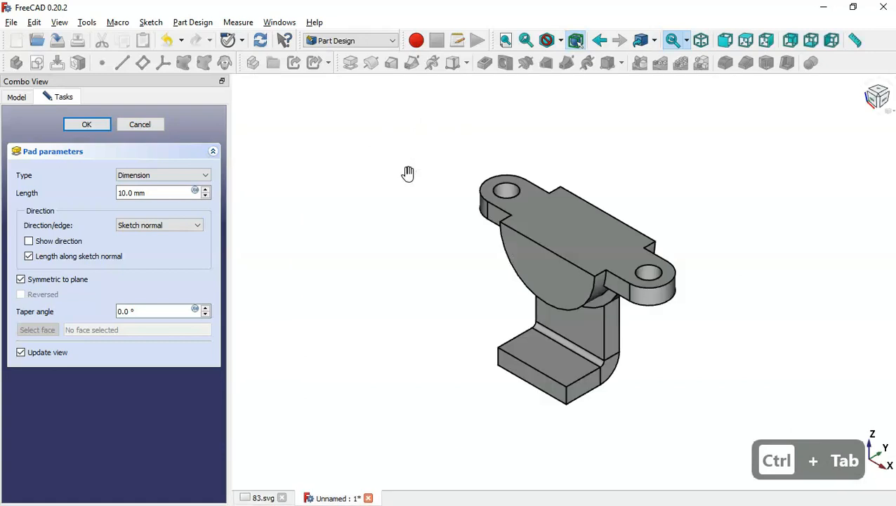
{"action": "double_click", "coordinate": [174, 193]}
{"action": "type", "text": "16"}
{"action": "key", "text": "Return"}
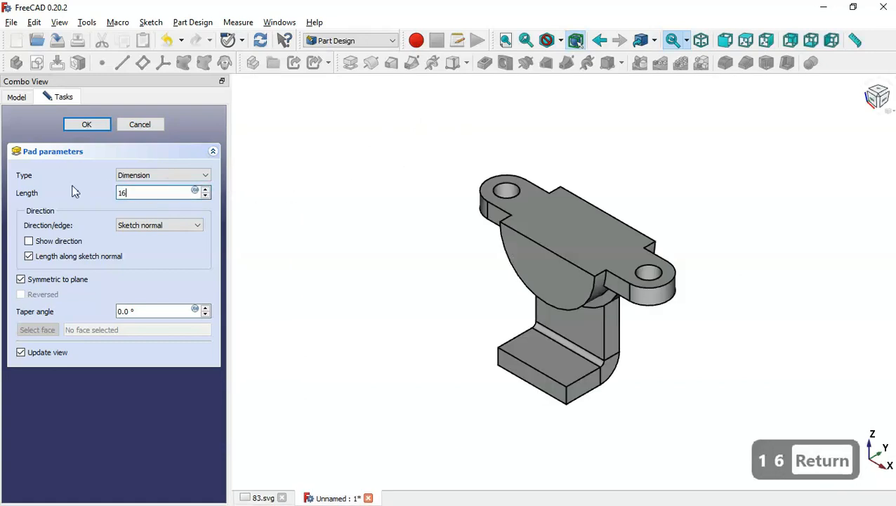
{"action": "mouse_move", "coordinate": [614, 353]}
{"action": "middle_mouse_down"}
{"action": "mouse_move", "coordinate": [562, 288]}
{"action": "mouse_move", "coordinate": [490, 228]}
{"action": "mouse_move", "coordinate": [515, 235]}
{"action": "mouse_move", "coordinate": [636, 326]}
{"action": "middle_mouse_up"}
{"action": "key", "text": "Home"}
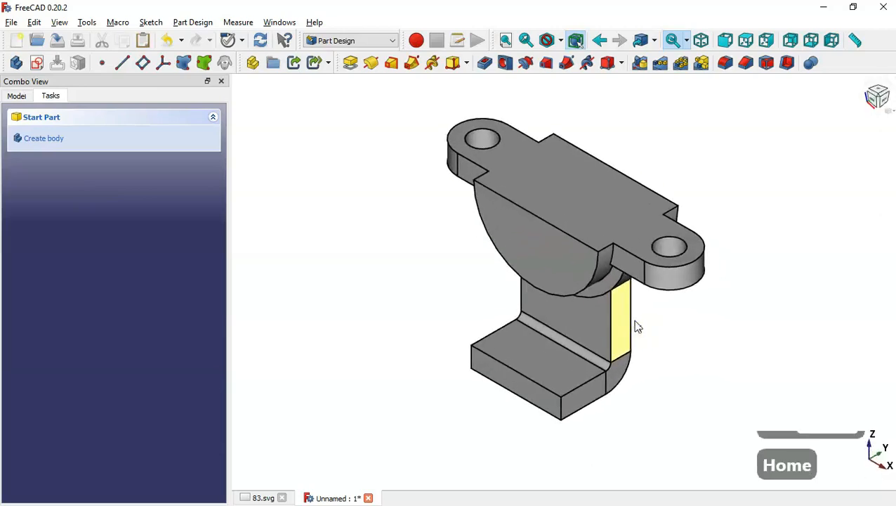
Step: Check the saddle's inner radius in the drawing and start a Hole on its front semicircular face with diameter 18*2 mm
{"action": "key", "text": "ctrl+Tab"}
{"action": "scroll", "coordinate": [520, 339], "scroll_direction": "down", "scroll_amount": 2}
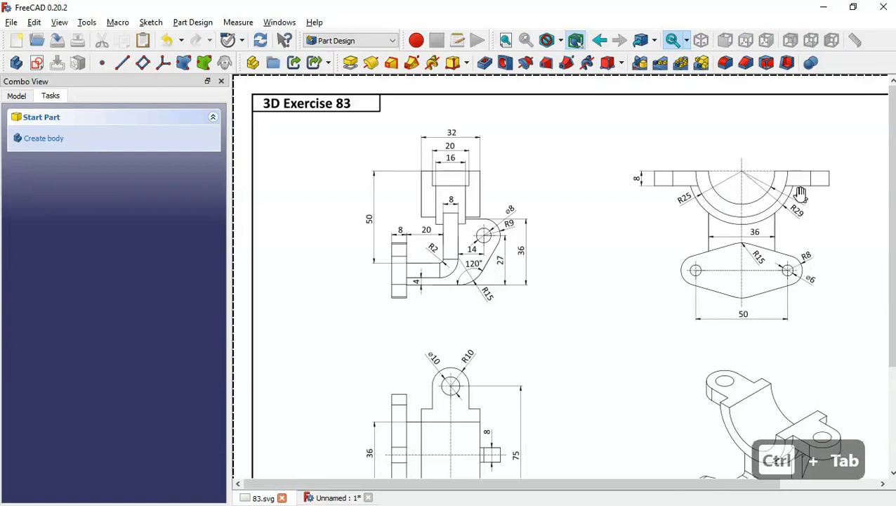
{"action": "key", "text": "ctrl+Tab"}
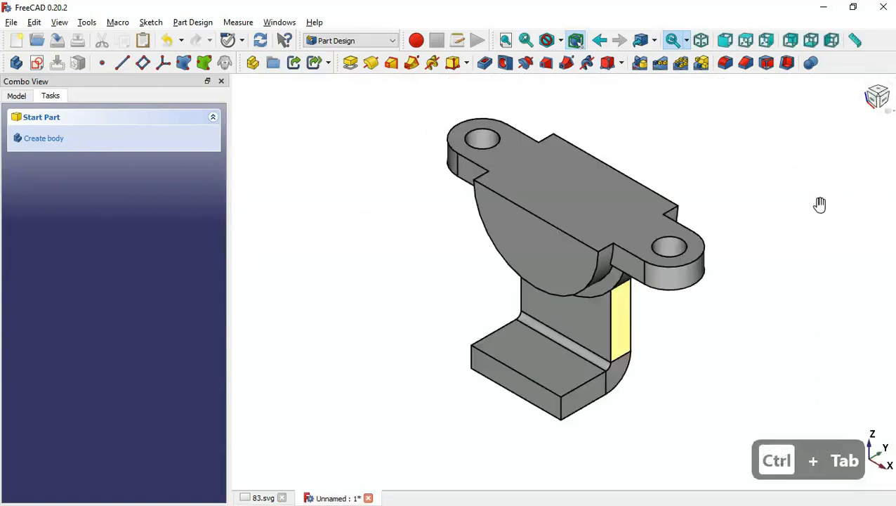
{"action": "left_click", "coordinate": [516, 223]}
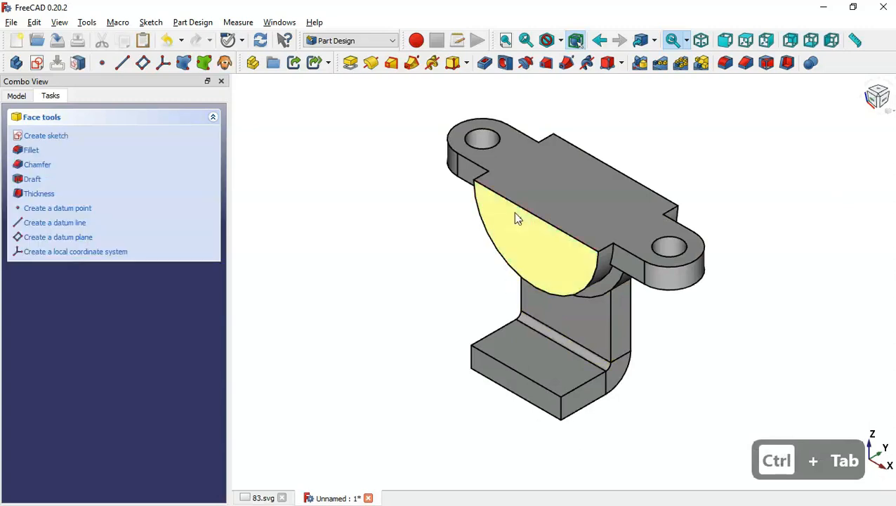
{"action": "left_click", "coordinate": [505, 64]}
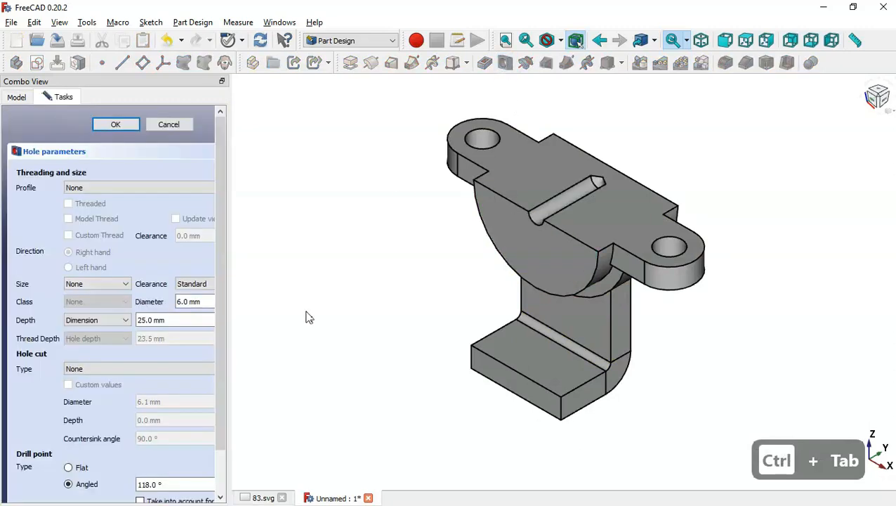
{"action": "left_click_drag", "start_coordinate": [231, 300], "coordinate": [327, 302]}
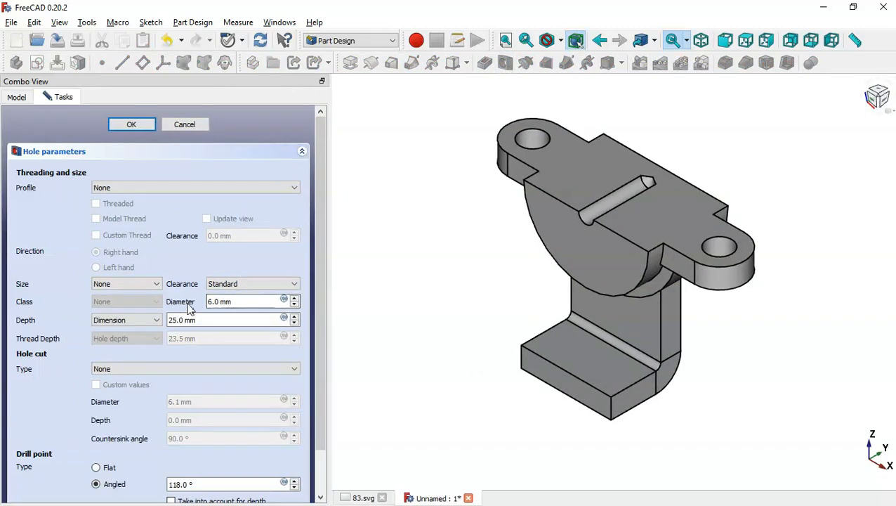
{"action": "triple_click", "coordinate": [246, 301]}
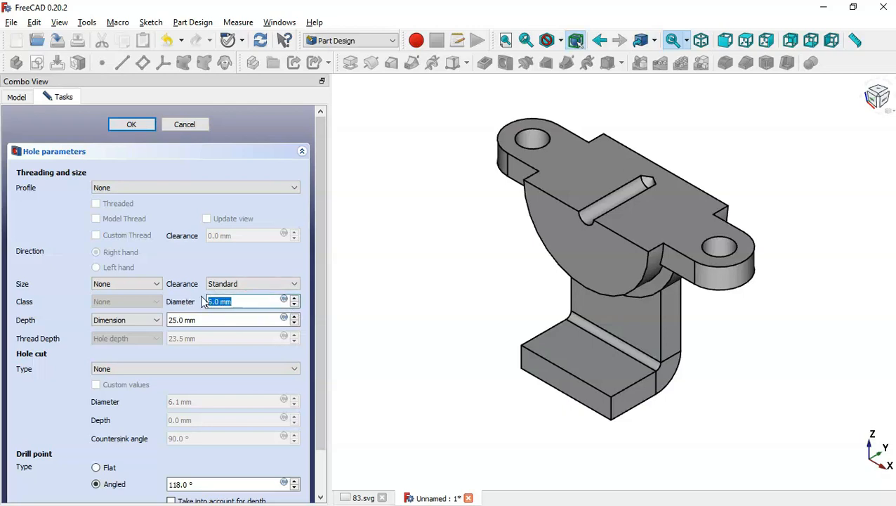
{"action": "type", "text": "18"}
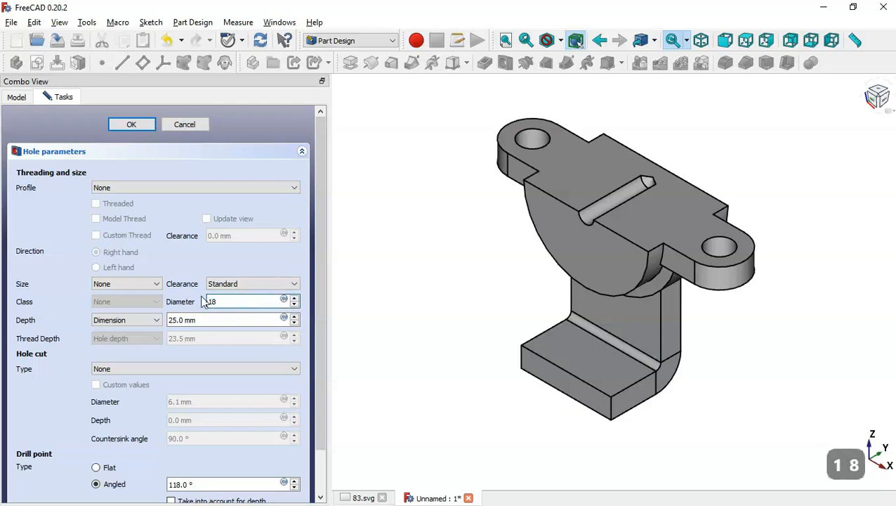
{"action": "type", "text": "*2"}
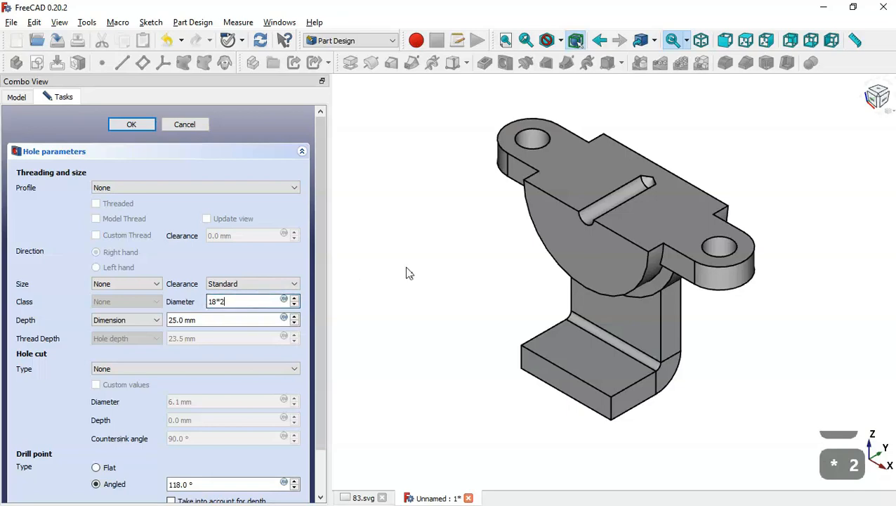
{"action": "left_click", "coordinate": [407, 268]}
{"action": "mouse_move", "coordinate": [529, 266]}
{"action": "middle_mouse_down"}
{"action": "mouse_move", "coordinate": [556, 278]}
{"action": "mouse_move", "coordinate": [486, 262]}
{"action": "mouse_move", "coordinate": [590, 265]}
{"action": "mouse_move", "coordinate": [527, 263]}
{"action": "middle_mouse_up"}
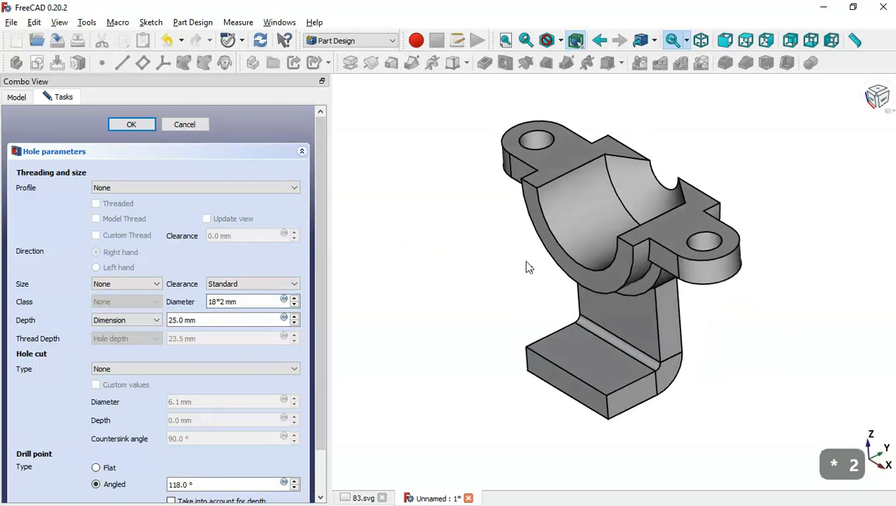
{"action": "key", "text": "Home"}
Step: Set the saddle hole's depth to 50 mm and finish the hole
{"action": "left_click", "coordinate": [244, 317]}
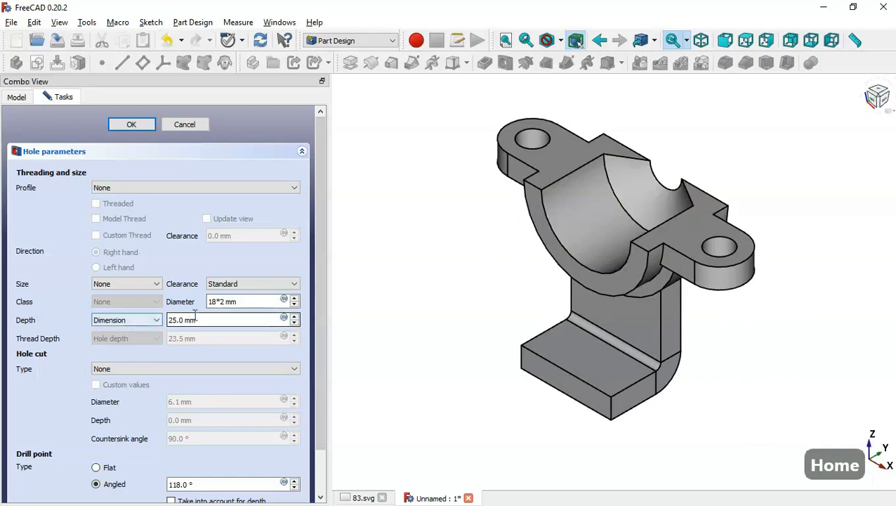
{"action": "left_click_drag", "start_coordinate": [211, 323], "coordinate": [116, 322]}
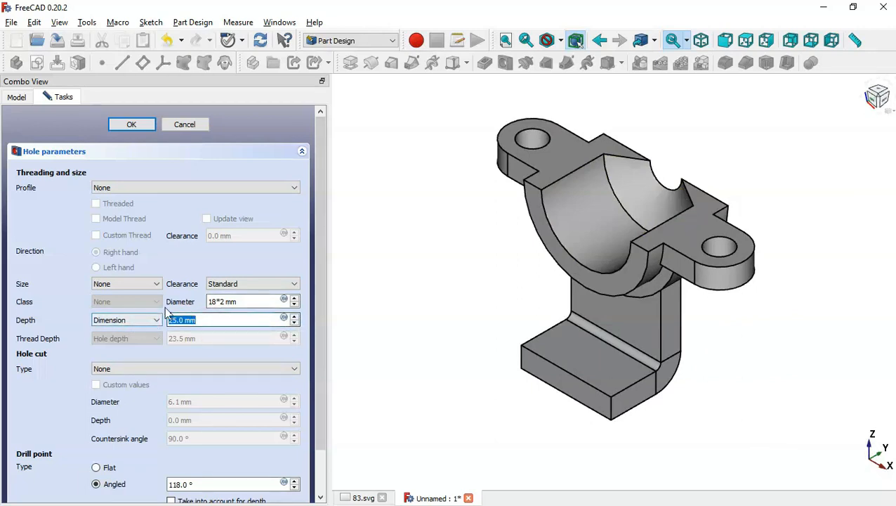
{"action": "type", "text": "50"}
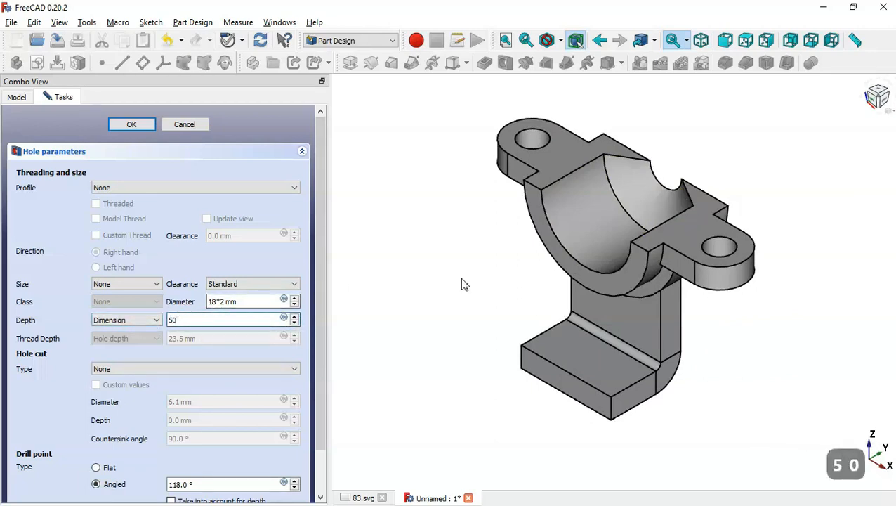
{"action": "middle_click_drag", "start_coordinate": [461, 283], "coordinate": [537, 270]}
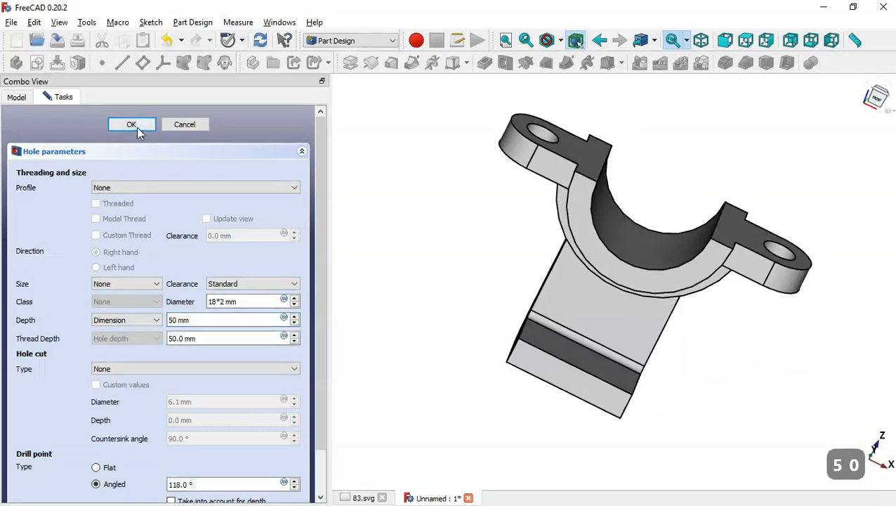
{"action": "left_click", "coordinate": [136, 126]}
{"action": "left_click", "coordinate": [396, 276]}
{"action": "key", "text": "Home"}
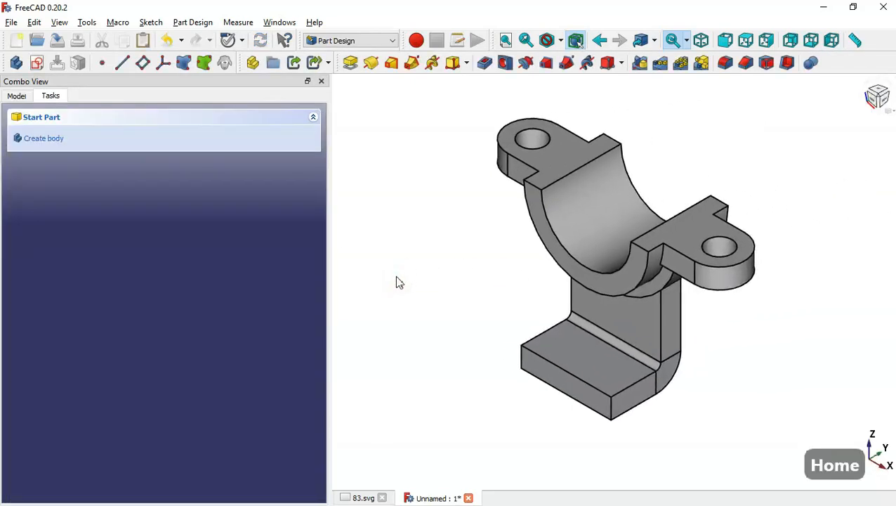
Step: Check the mounting flange's shape in the 83.svg drawing and create a sketch on the front end face of the bracket's foot
{"action": "key", "text": "ctrl+Tab"}
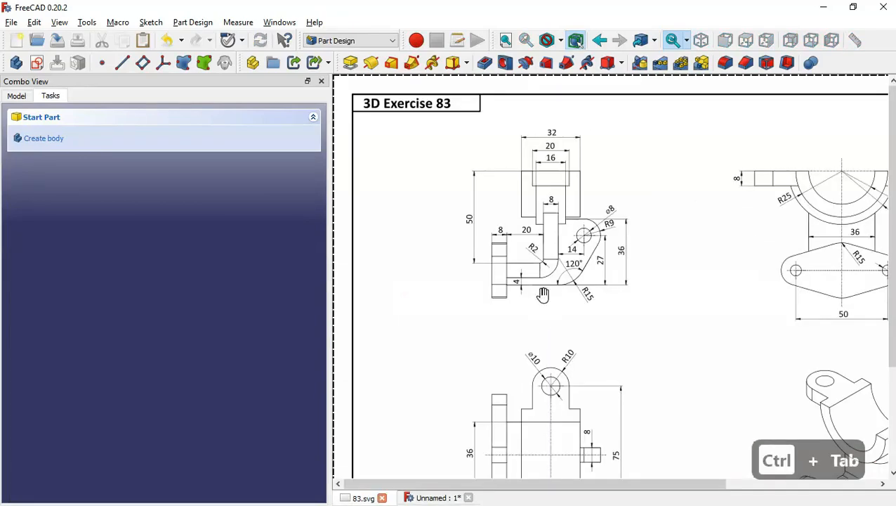
{"action": "left_click_drag", "start_coordinate": [729, 331], "coordinate": [529, 235]}
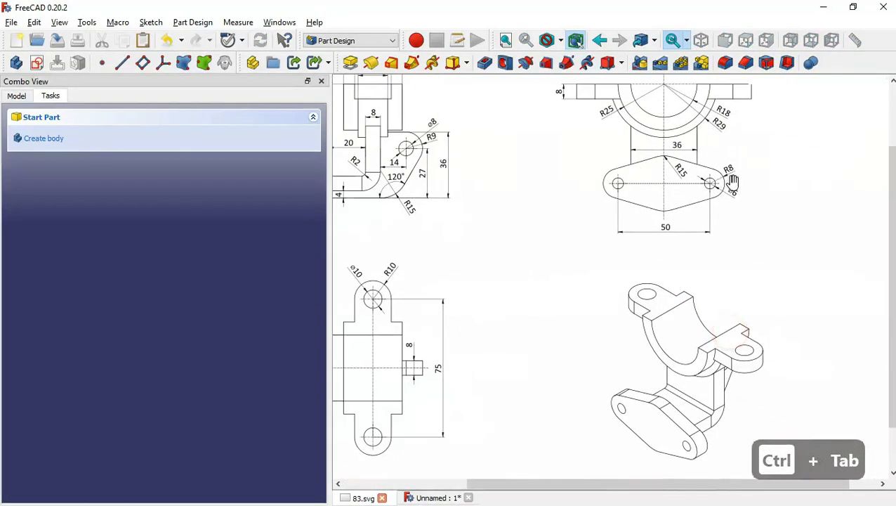
{"action": "key", "text": "ctrl+Tab"}
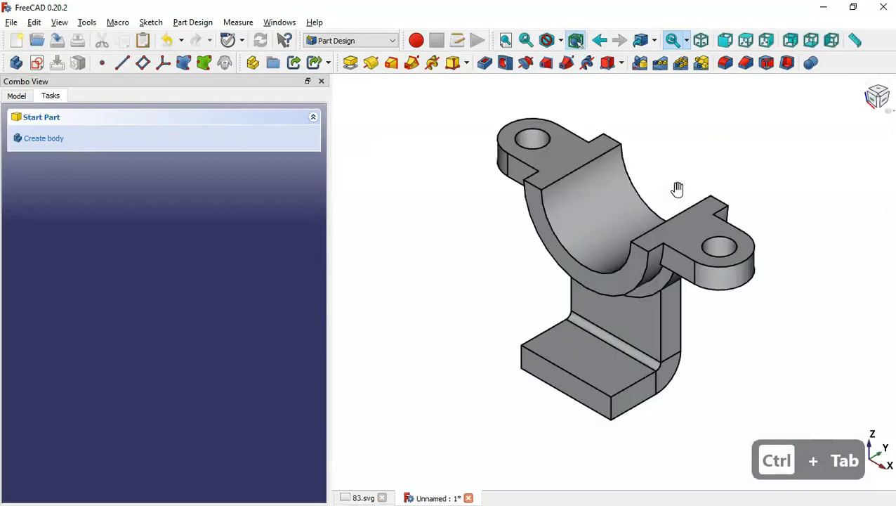
{"action": "left_click", "coordinate": [564, 386]}
{"action": "left_click", "coordinate": [35, 64]}
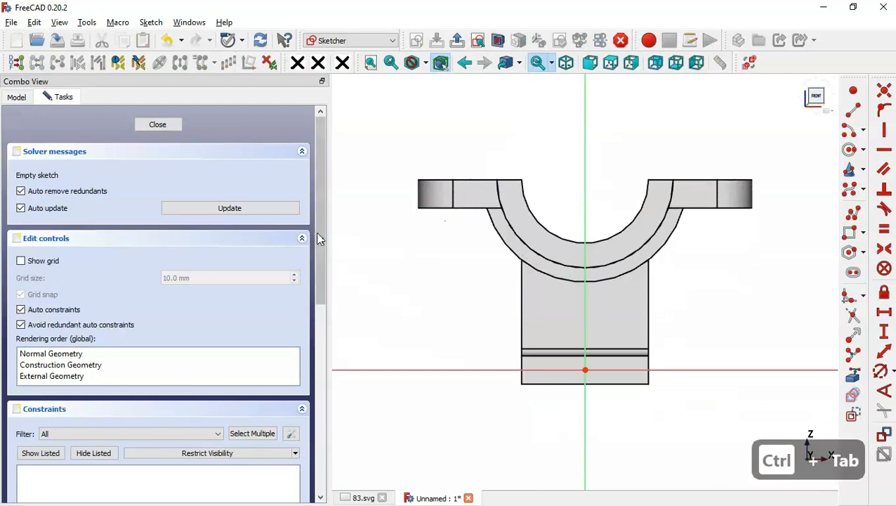
{"action": "left_click_drag", "start_coordinate": [330, 235], "coordinate": [175, 234]}
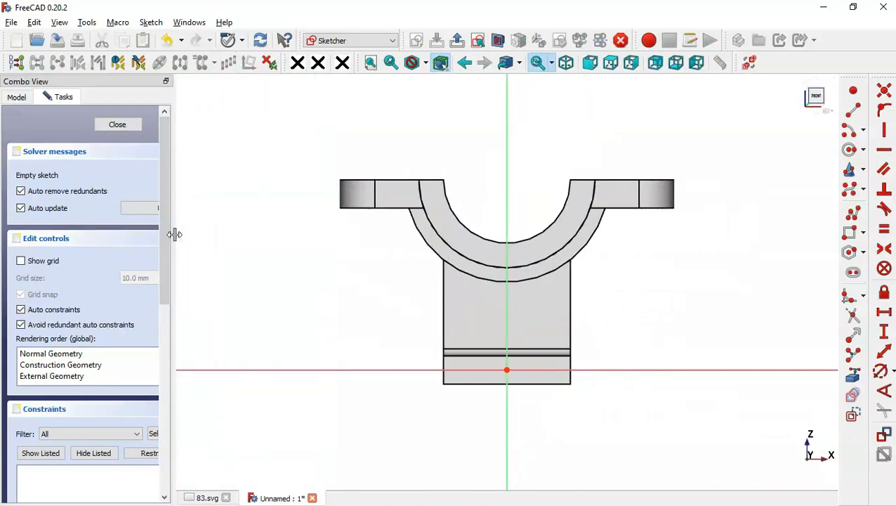
{"action": "scroll", "coordinate": [510, 413], "scroll_direction": "up", "scroll_amount": 1}
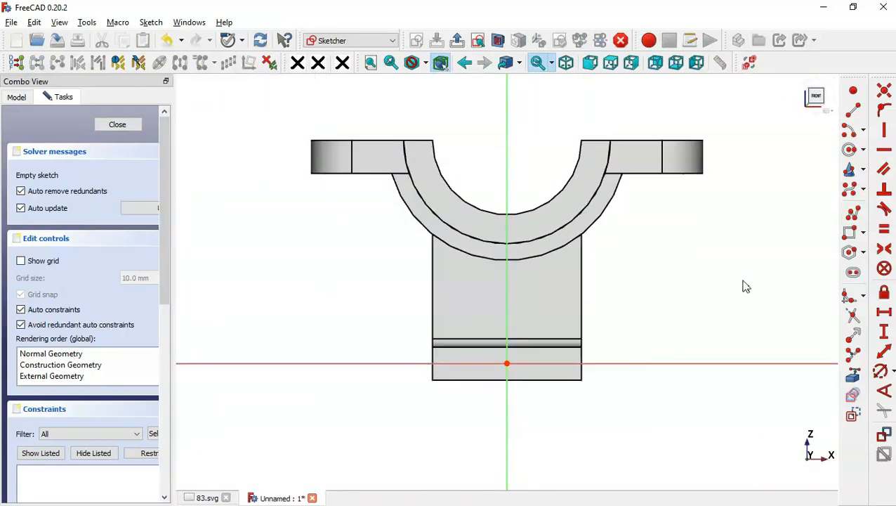
Step: Sketch two origin-centred arcs for the flange outline: an upper one of about 33 mm radius and a lower one of about 30 mm
{"action": "left_click", "coordinate": [849, 150]}
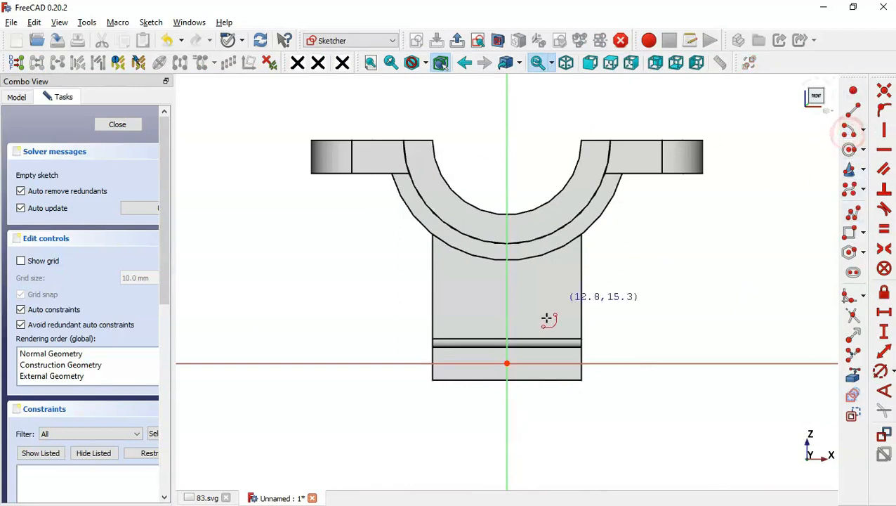
{"action": "scroll", "coordinate": [530, 330], "scroll_direction": "down", "scroll_amount": 1}
{"action": "left_click", "coordinate": [507, 369]}
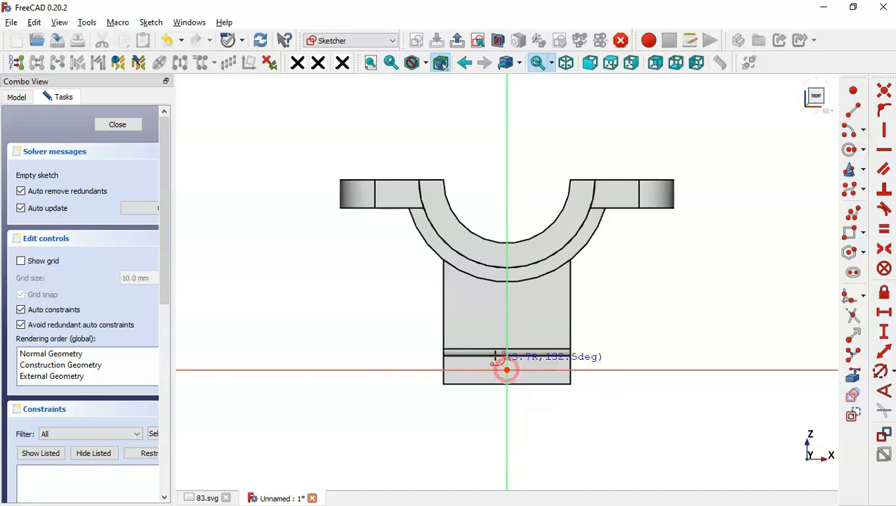
{"action": "left_click", "coordinate": [420, 295]}
{"action": "left_click", "coordinate": [594, 293]}
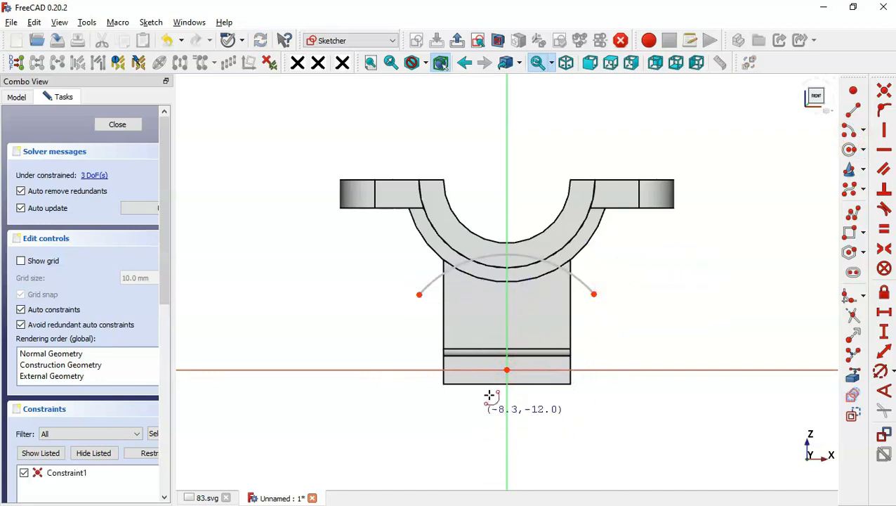
{"action": "left_click", "coordinate": [507, 369]}
{"action": "left_click", "coordinate": [430, 440]}
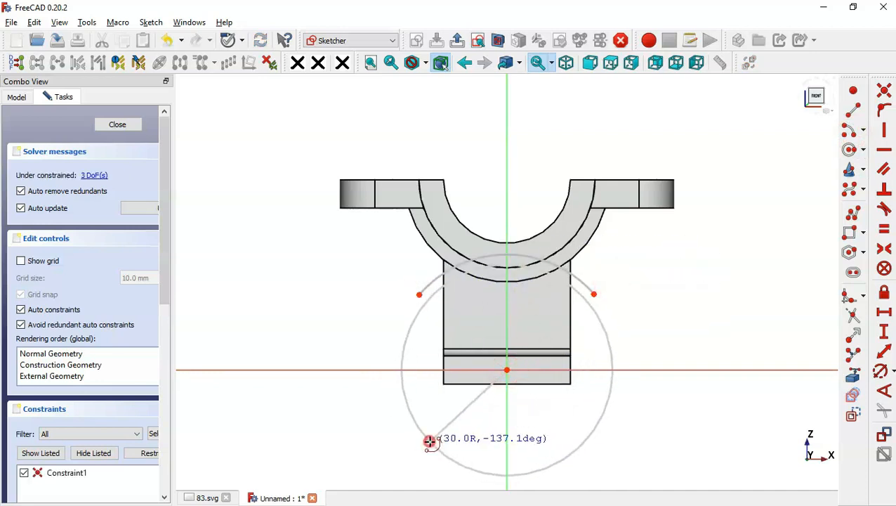
{"action": "left_click", "coordinate": [612, 443]}
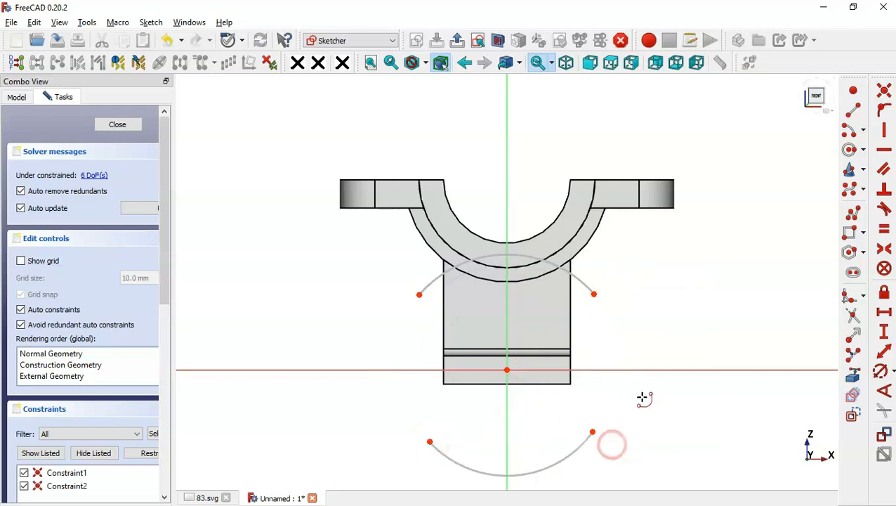
Step: Sketch two outward-facing end arcs centred on the horizontal axis, about 28 mm right and 30 mm left of the origin
{"action": "left_click", "coordinate": [607, 369]}
{"action": "left_click", "coordinate": [624, 335]}
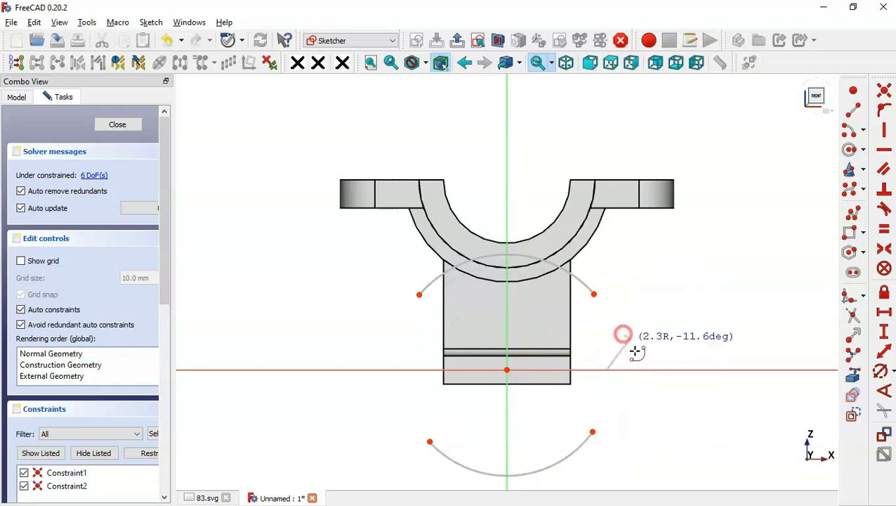
{"action": "left_click", "coordinate": [623, 404]}
{"action": "left_click", "coordinate": [392, 369]}
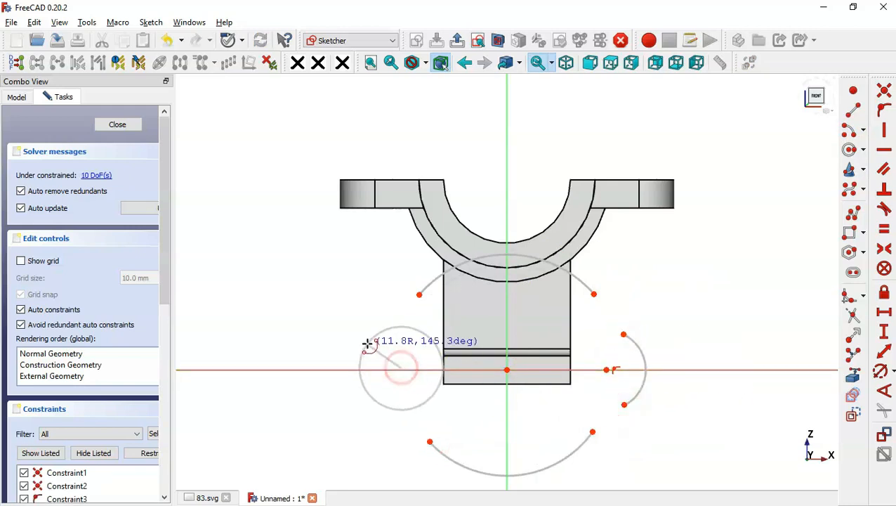
{"action": "left_click", "coordinate": [366, 343]}
{"action": "left_click", "coordinate": [382, 408]}
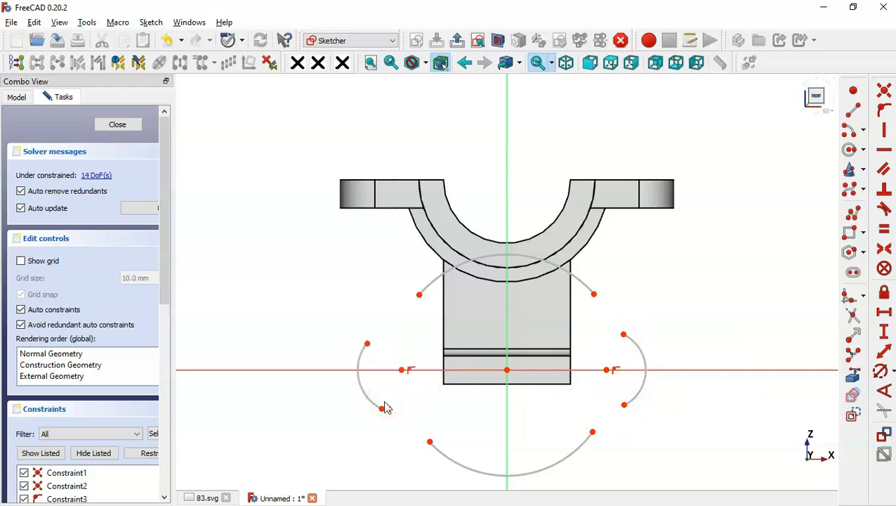
Step: Close the flange outline with four straight lines joining the upper and lower arcs to the two end arcs
{"action": "left_click", "coordinate": [853, 111]}
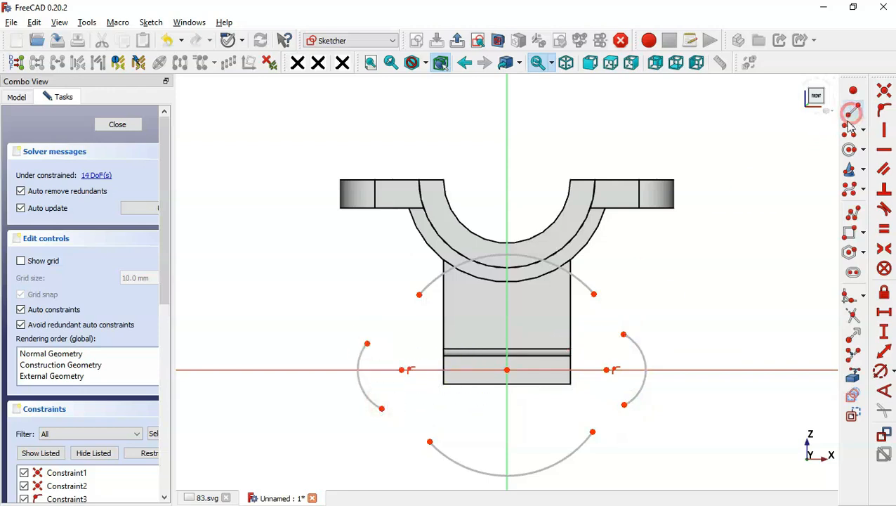
{"action": "left_click", "coordinate": [594, 295]}
{"action": "left_click", "coordinate": [624, 334]}
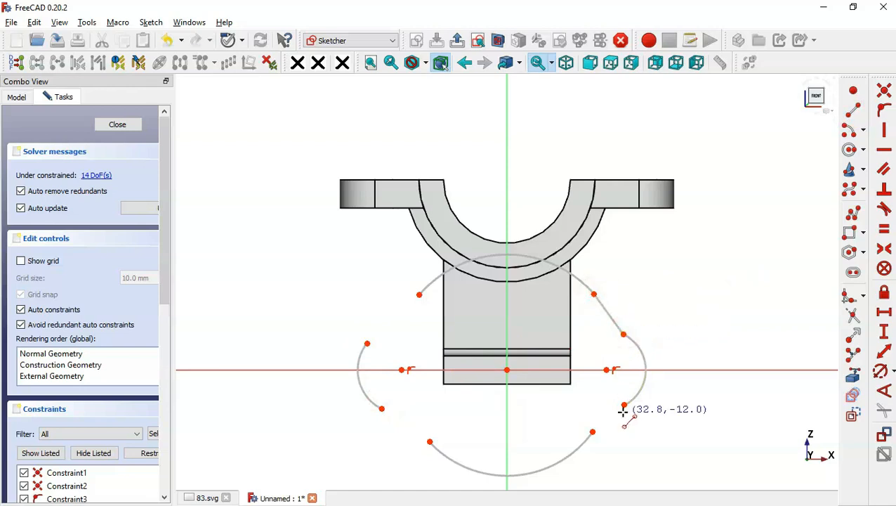
{"action": "left_click", "coordinate": [624, 405]}
{"action": "left_click", "coordinate": [593, 431]}
{"action": "left_click", "coordinate": [381, 408]}
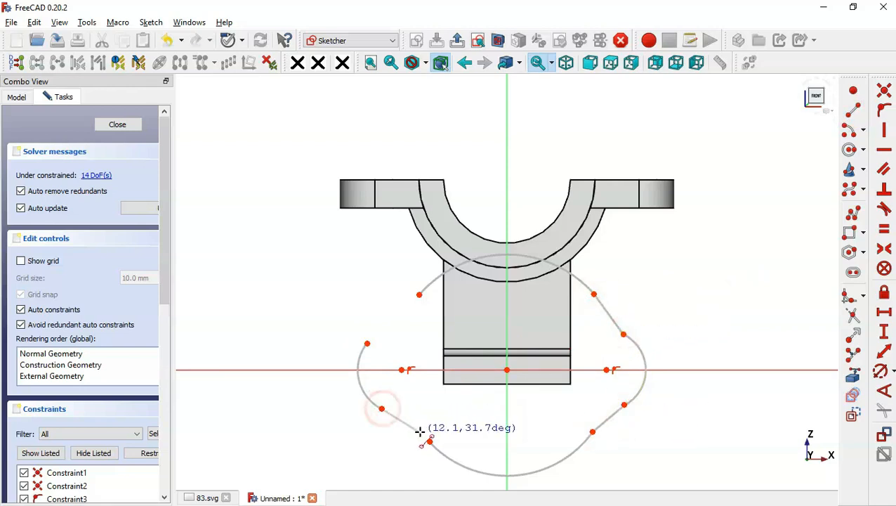
{"action": "left_click", "coordinate": [429, 441]}
{"action": "left_click", "coordinate": [367, 342]}
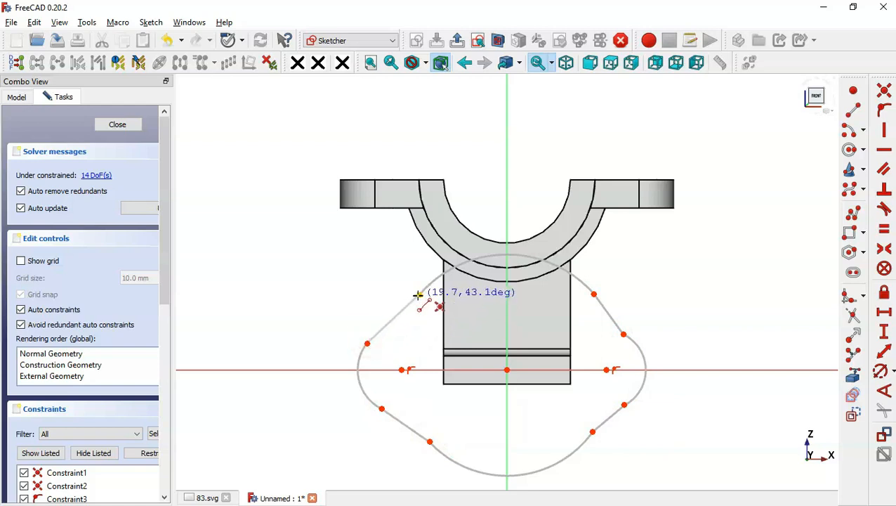
{"action": "left_click", "coordinate": [419, 295]}
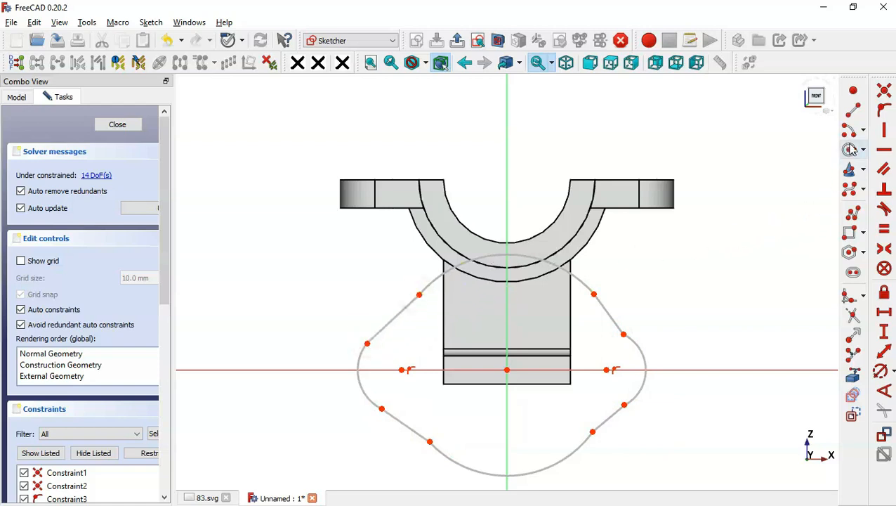
Step: Sketch a hole circle inside each end of the flange, centred on the end arcs' centre points
{"action": "left_click", "coordinate": [850, 148]}
{"action": "left_click", "coordinate": [606, 370]}
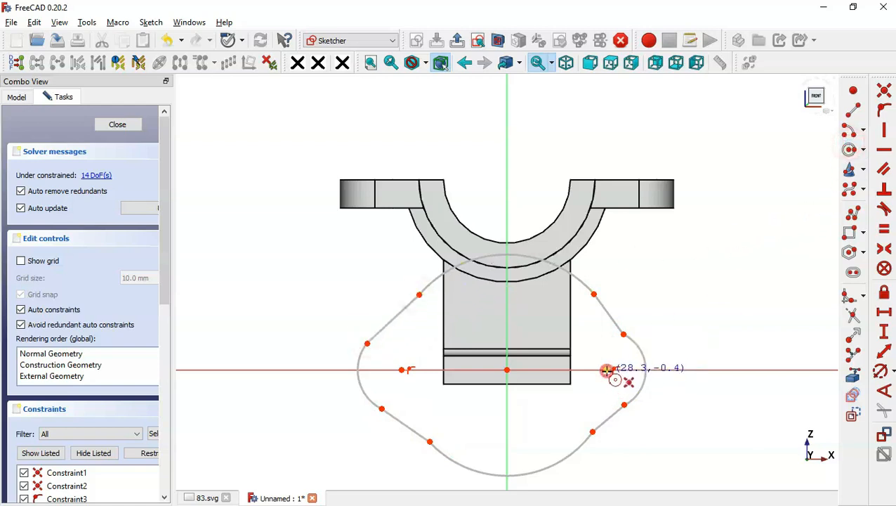
{"action": "left_click", "coordinate": [610, 390]}
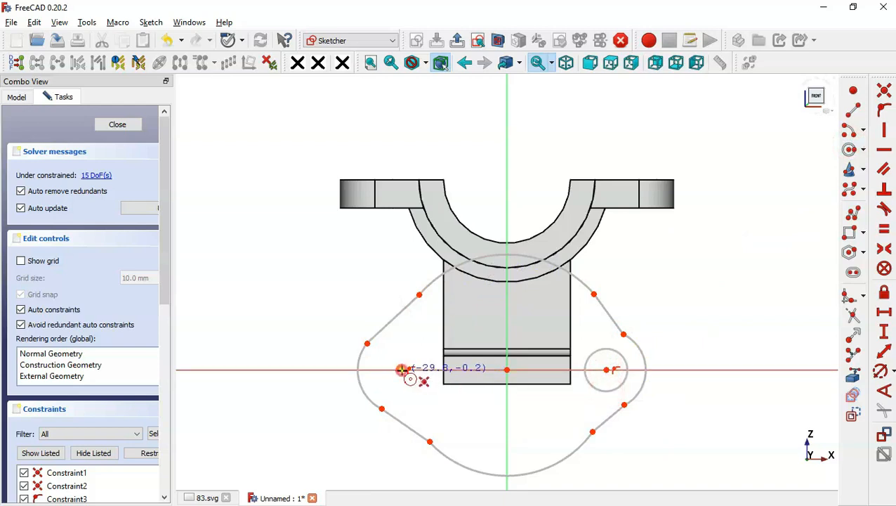
{"action": "left_click", "coordinate": [402, 370]}
{"action": "left_click", "coordinate": [416, 389]}
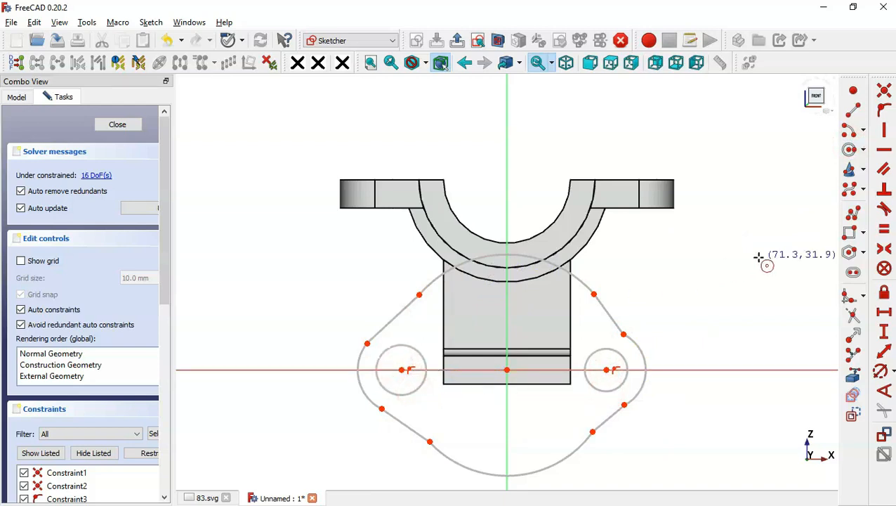
Step: Constrain the two hole circles equal, the upper and lower arcs equal, and the two end arcs equal
{"action": "left_click", "coordinate": [882, 231]}
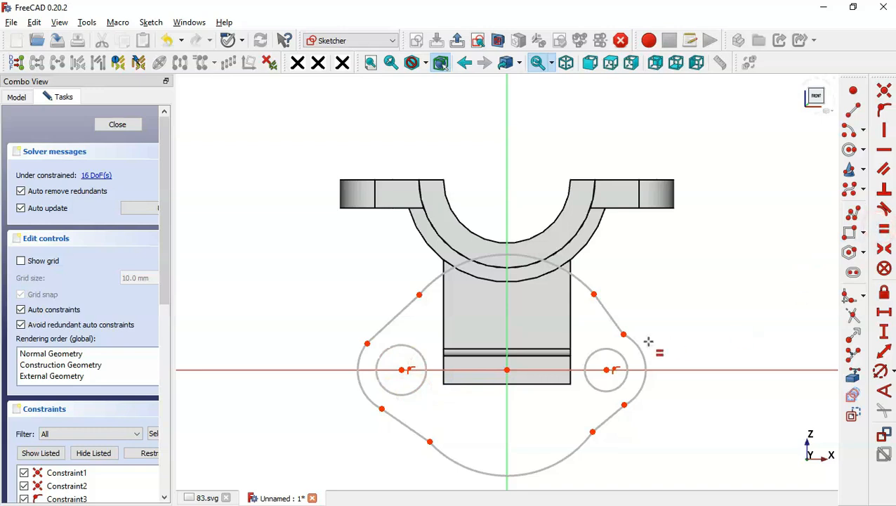
{"action": "left_click", "coordinate": [613, 349]}
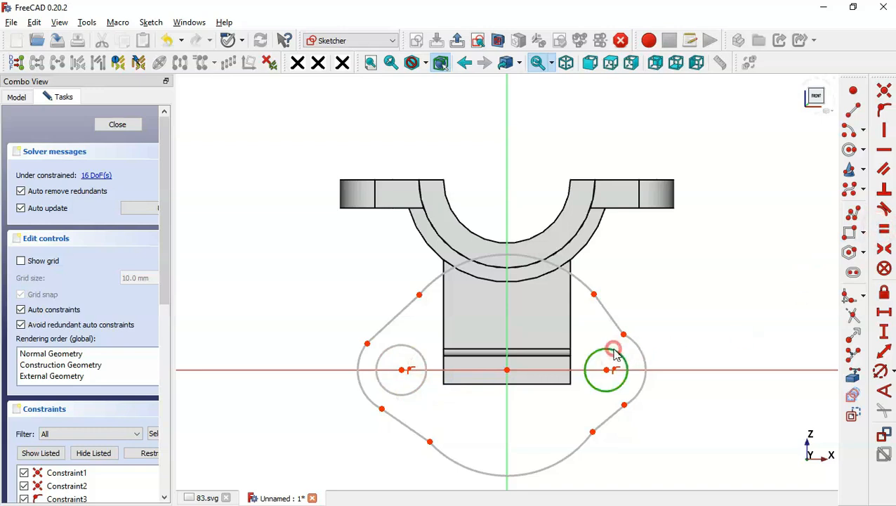
{"action": "left_click", "coordinate": [418, 349]}
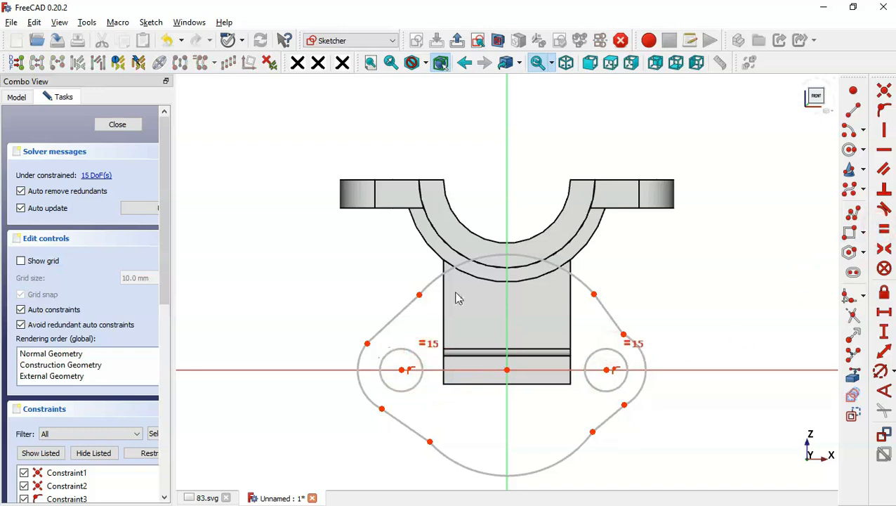
{"action": "left_click", "coordinate": [531, 256]}
{"action": "left_click", "coordinate": [547, 466]}
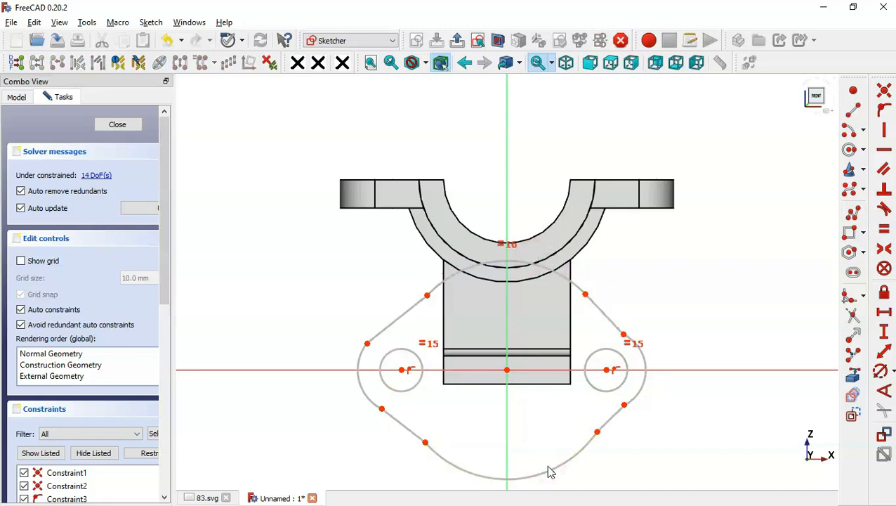
{"action": "left_click", "coordinate": [643, 360]}
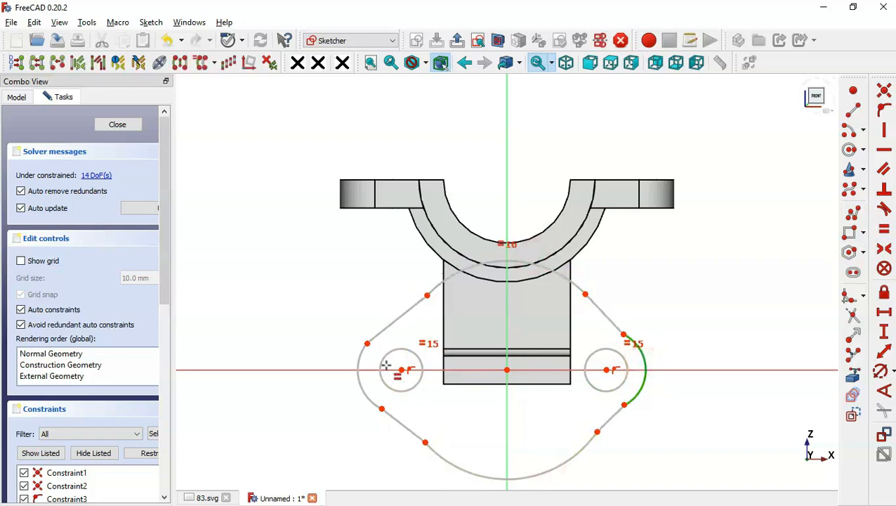
{"action": "left_click", "coordinate": [359, 360]}
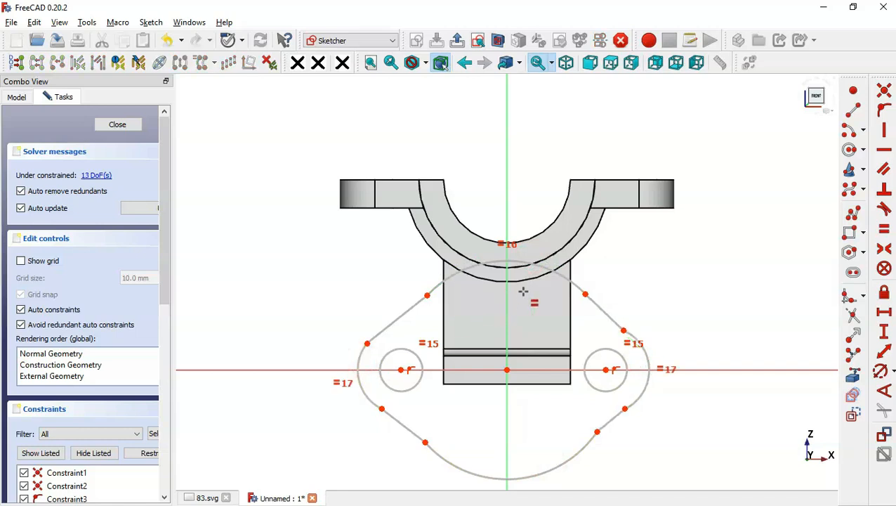
{"action": "key", "text": "Escape"}
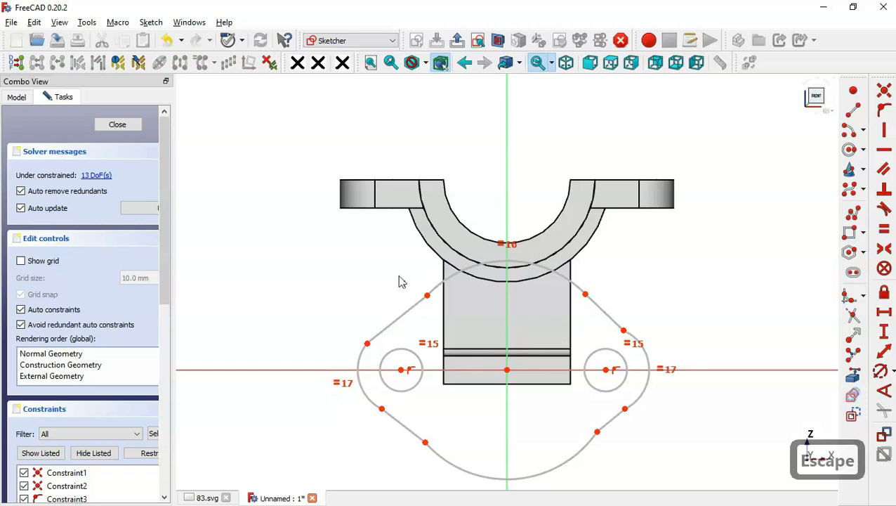
Step: Make the upper arc tangent to both upper lines and the right end arc tangent to its upper line
{"action": "left_click_drag", "start_coordinate": [396, 271], "coordinate": [437, 305]}
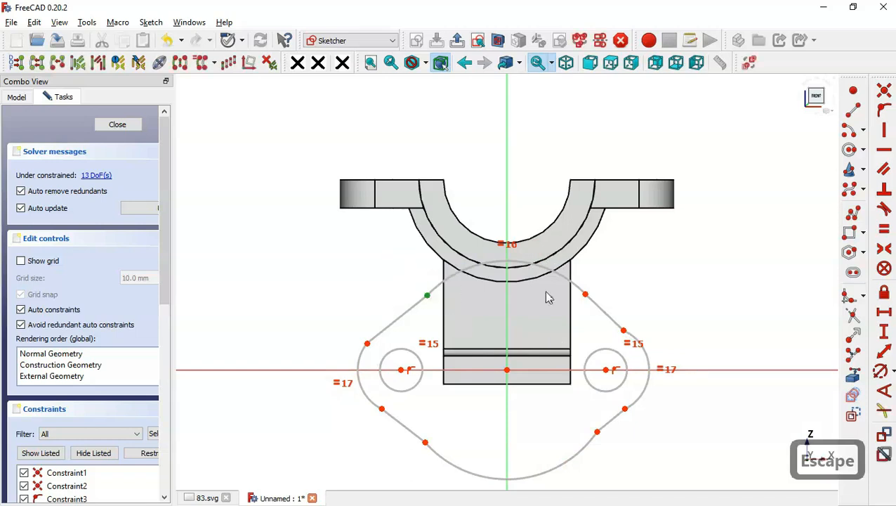
{"action": "left_click", "coordinate": [885, 210]}
{"action": "left_click_drag", "start_coordinate": [583, 269], "coordinate": [635, 342]}
{"action": "left_click", "coordinate": [886, 210]}
{"action": "left_click", "coordinate": [885, 210]}
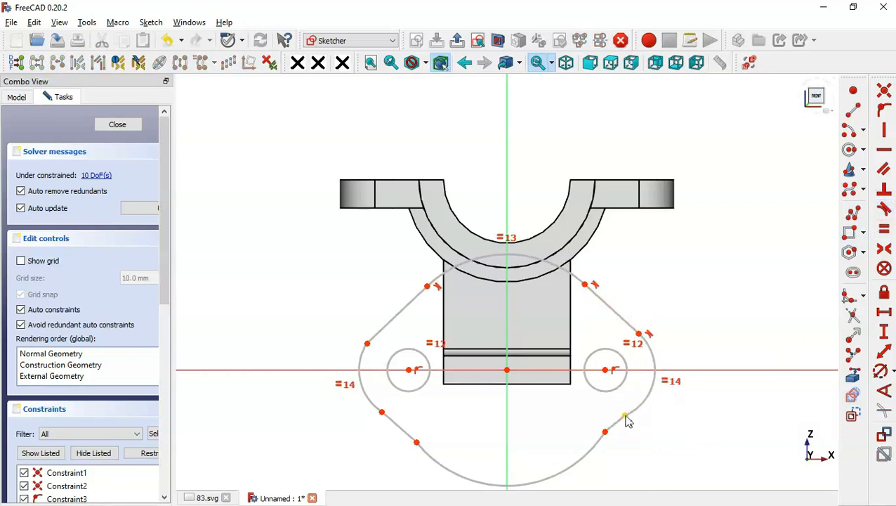
Step: Add tangent constraints at the remaining five line-arc joints: the lower ones on both sides and the left end arc's upper one
{"action": "left_click_drag", "start_coordinate": [628, 424], "coordinate": [608, 396]}
{"action": "left_click", "coordinate": [884, 209]}
{"action": "left_click_drag", "start_coordinate": [559, 410], "coordinate": [628, 453]}
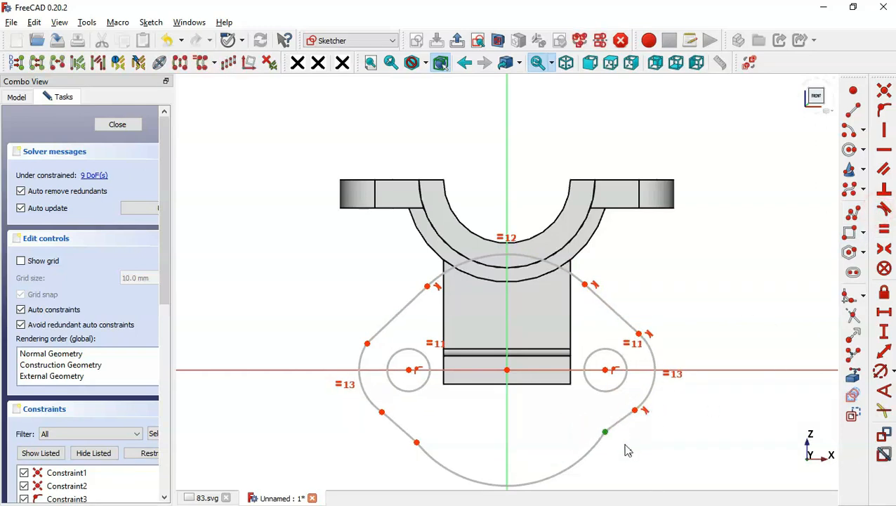
{"action": "left_click", "coordinate": [886, 209]}
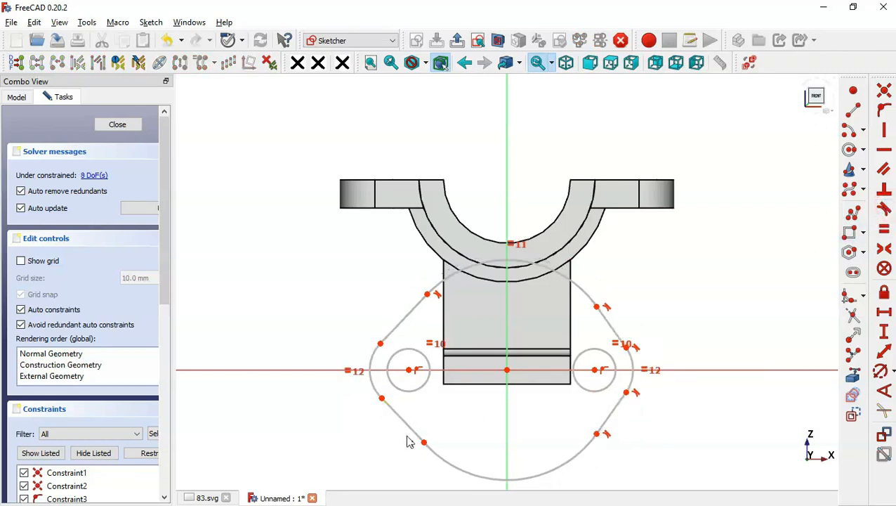
{"action": "left_click", "coordinate": [886, 209]}
{"action": "left_click_drag", "start_coordinate": [350, 372], "coordinate": [404, 419]}
{"action": "left_click", "coordinate": [886, 210]}
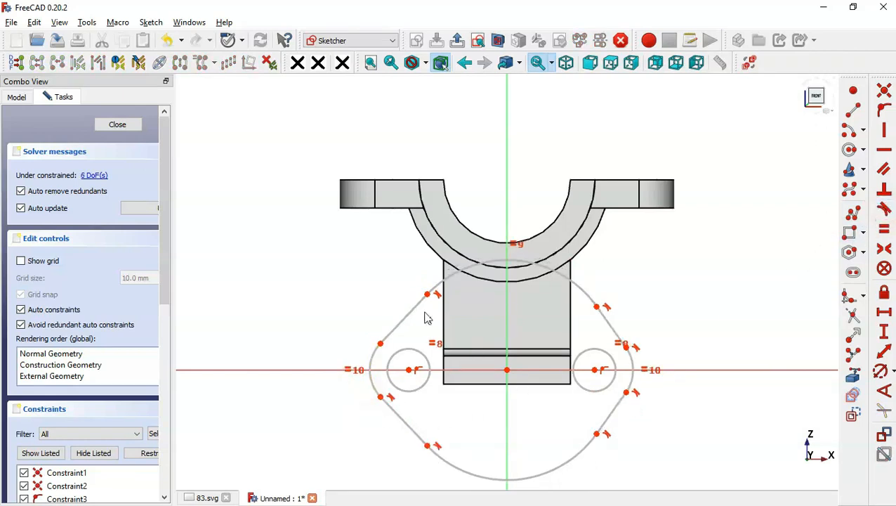
{"action": "left_click_drag", "start_coordinate": [362, 325], "coordinate": [392, 356]}
{"action": "left_click", "coordinate": [886, 210]}
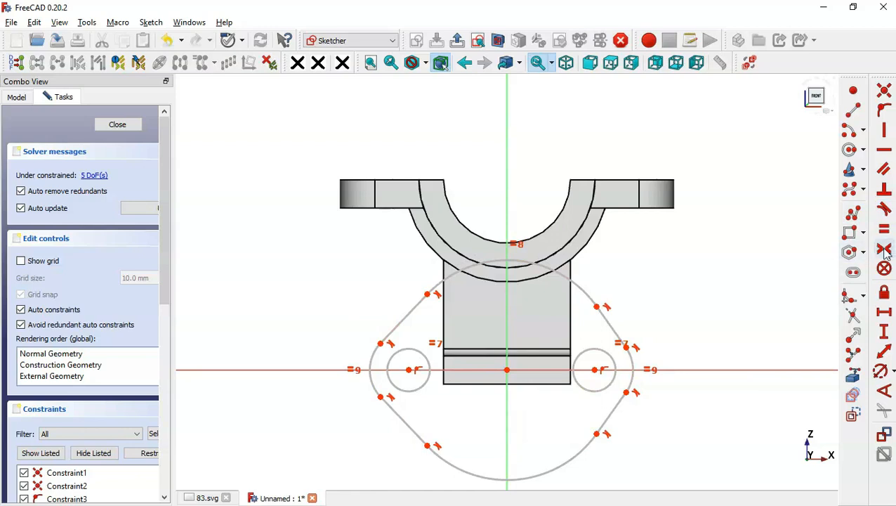
Step: Constrain the two hole centres symmetric about the vertical axis
{"action": "left_click", "coordinate": [886, 250]}
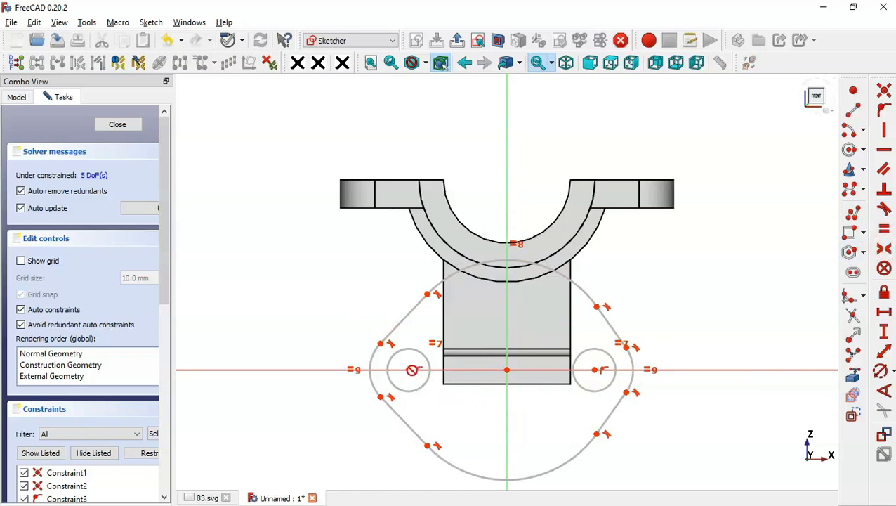
{"action": "left_click", "coordinate": [409, 368]}
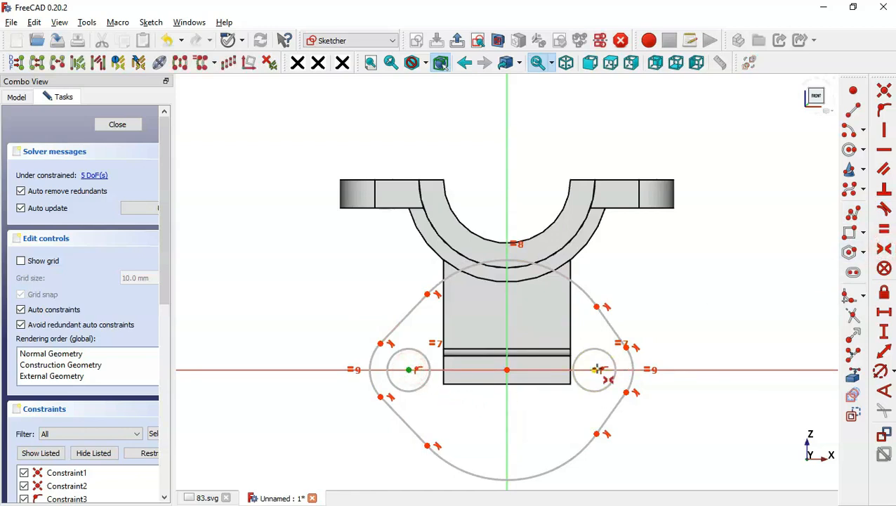
{"action": "left_click", "coordinate": [595, 369]}
{"action": "left_click", "coordinate": [507, 311]}
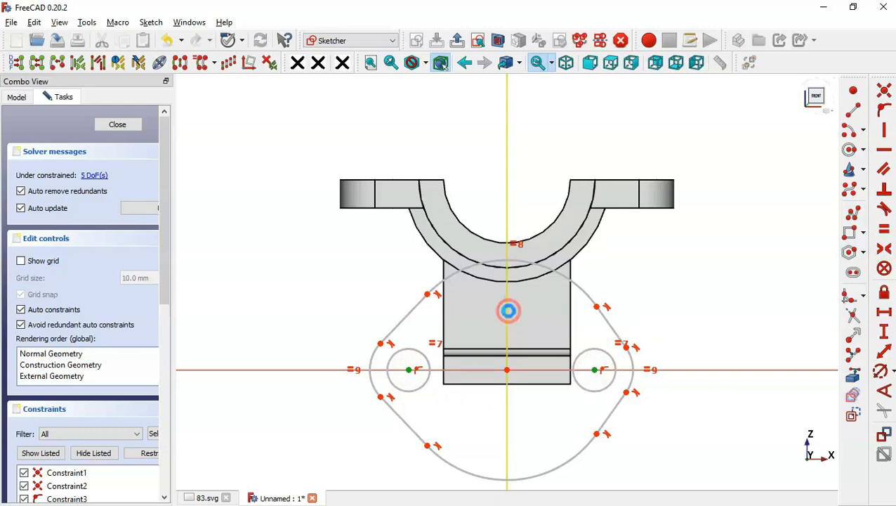
Step: Check the flange dimensions in the 83.svg drawing and set the horizontal distance between the hole centres to 50 mm
{"action": "key", "text": "ctrl+Tab"}
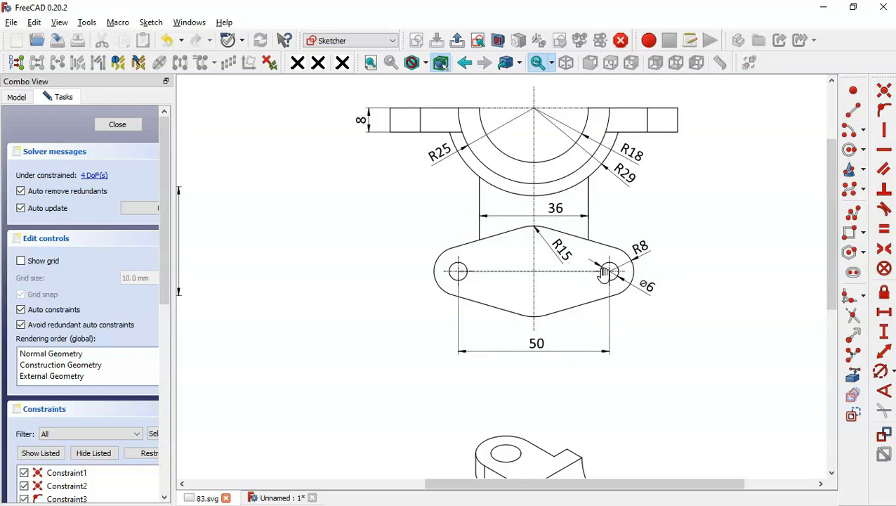
{"action": "key", "text": "ctrl+Tab"}
{"action": "left_click", "coordinate": [882, 315]}
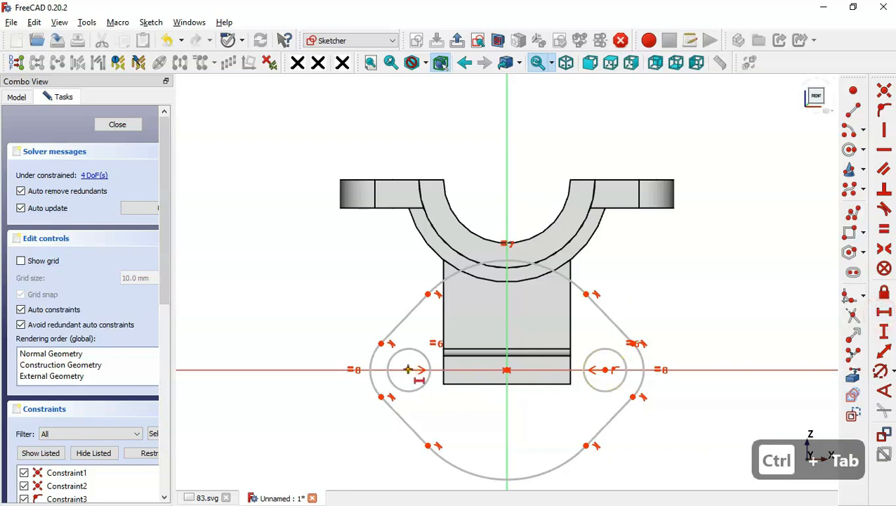
{"action": "left_click", "coordinate": [408, 369]}
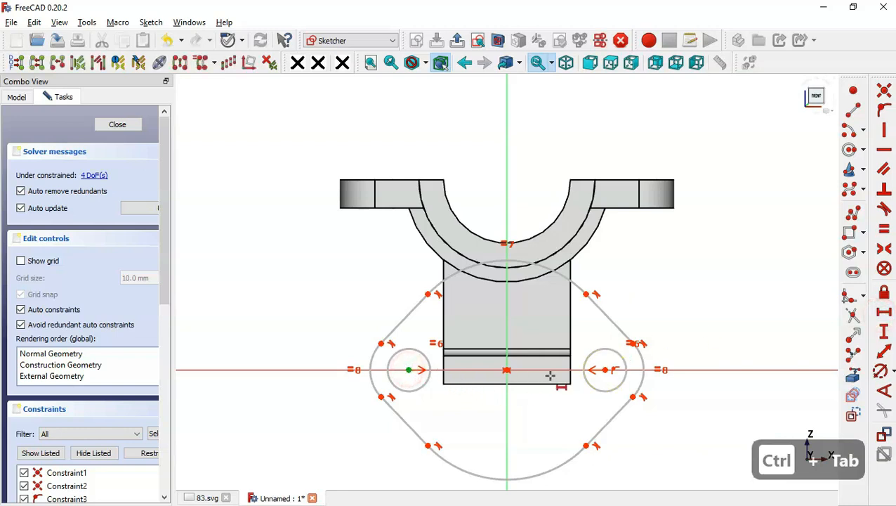
{"action": "left_click", "coordinate": [605, 368]}
{"action": "type", "text": "50"}
{"action": "key", "text": "Return"}
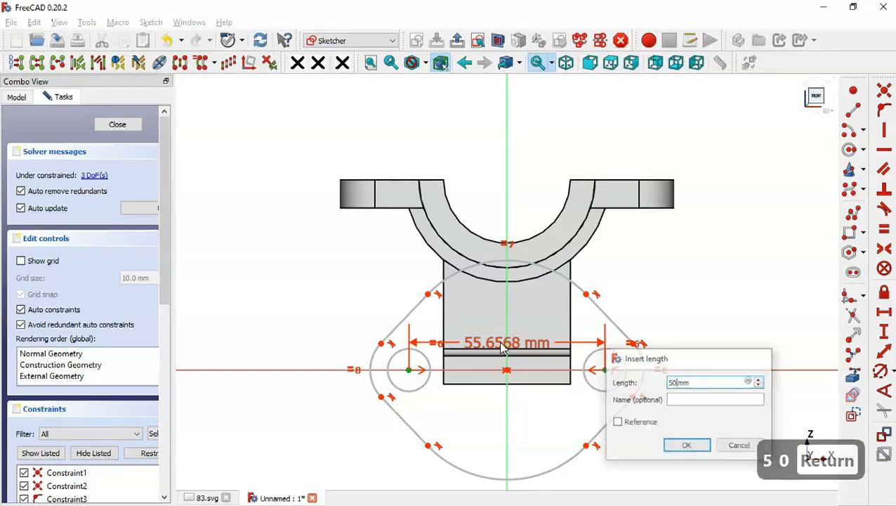
Step: Set the radius of the flange's upper arc to 15 mm
{"action": "left_click", "coordinate": [880, 370]}
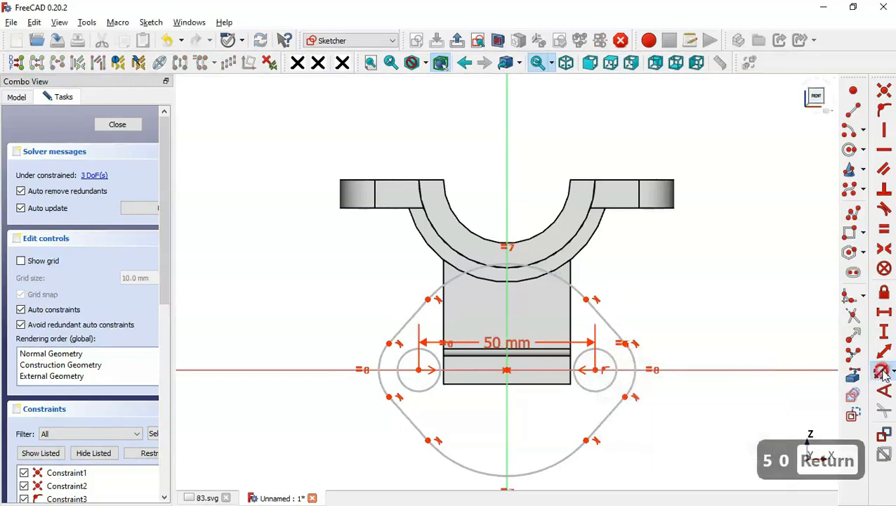
{"action": "left_click", "coordinate": [559, 277]}
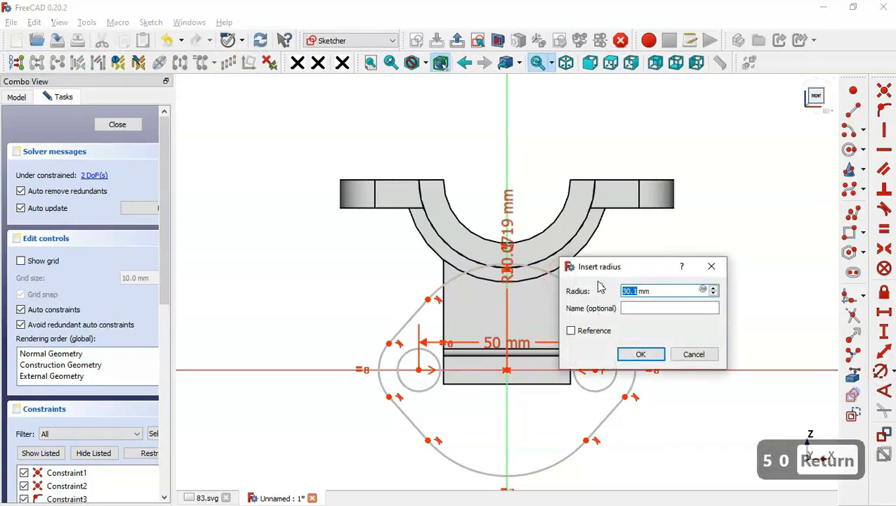
{"action": "type", "text": "15"}
{"action": "key", "text": "Return"}
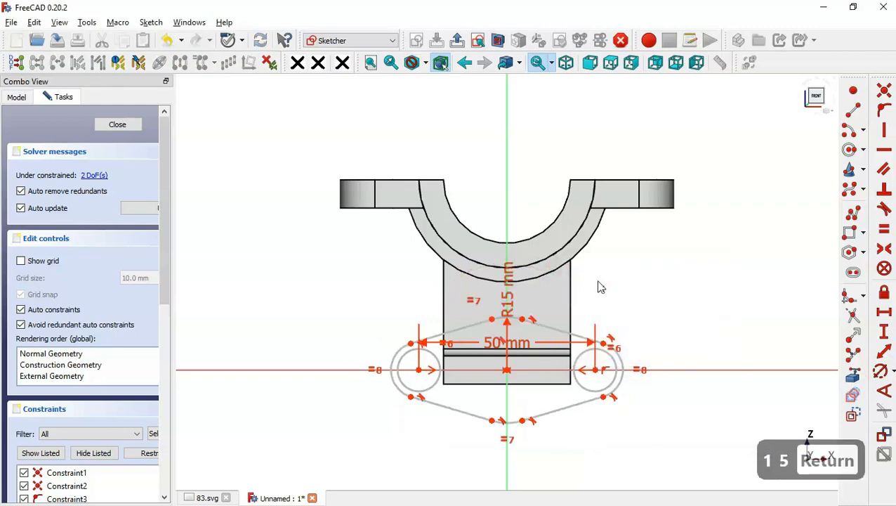
Step: Set the flange's right end arc radius to 8 mm and its right hole's diameter to 6 mm, and close the sketch
{"action": "left_click", "coordinate": [621, 360]}
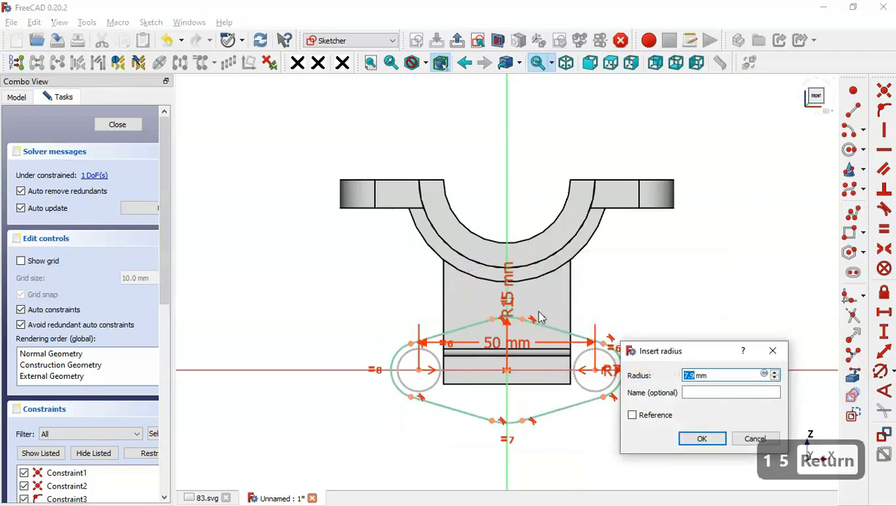
{"action": "type", "text": "8"}
{"action": "key", "text": "Return"}
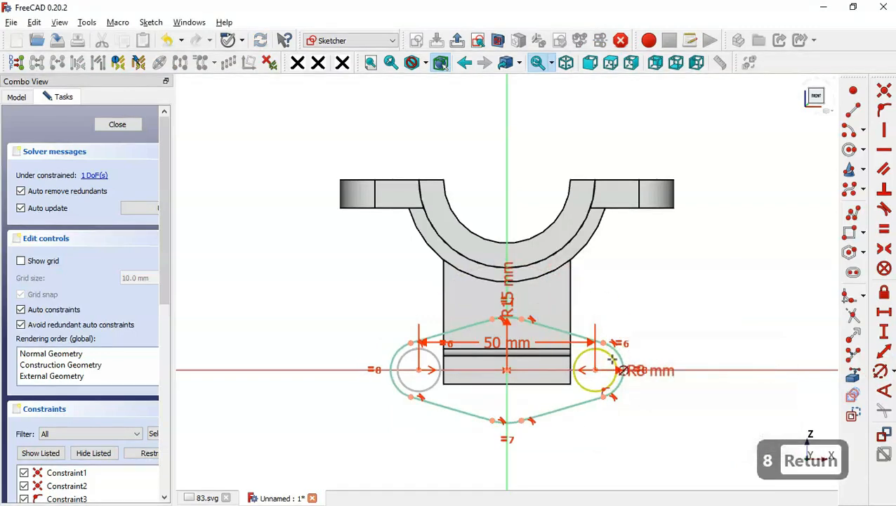
{"action": "left_click", "coordinate": [612, 359]}
{"action": "type", "text": "6"}
{"action": "key", "text": "Return"}
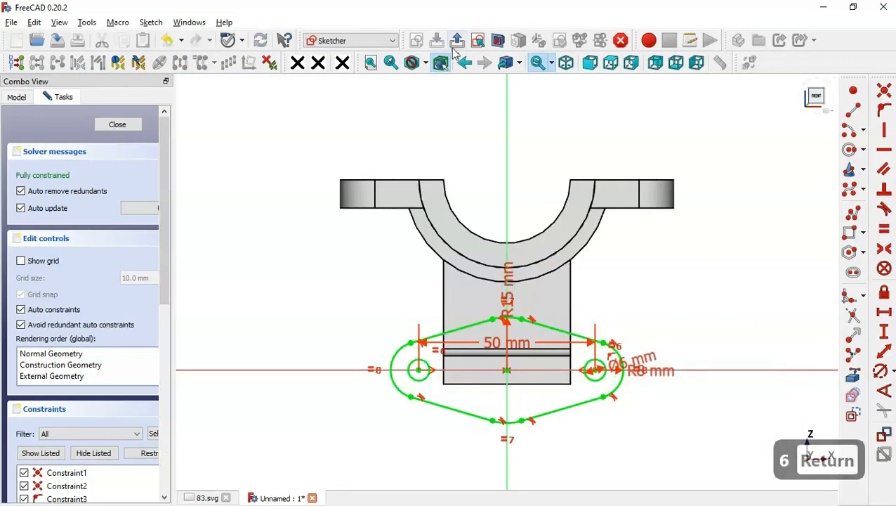
{"action": "left_click", "coordinate": [456, 41]}
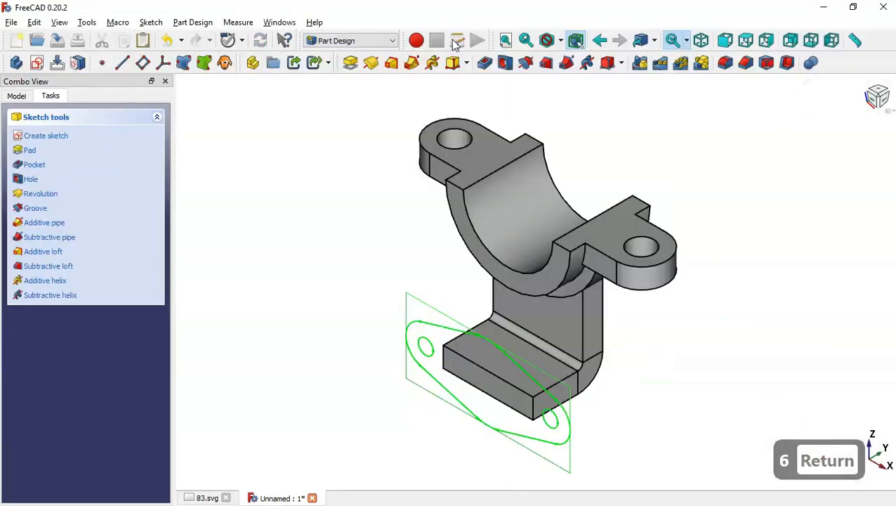
Step: Check the flange thickness in the 83.svg drawing and pad the flange sketch 8 mm
{"action": "left_click", "coordinate": [351, 63]}
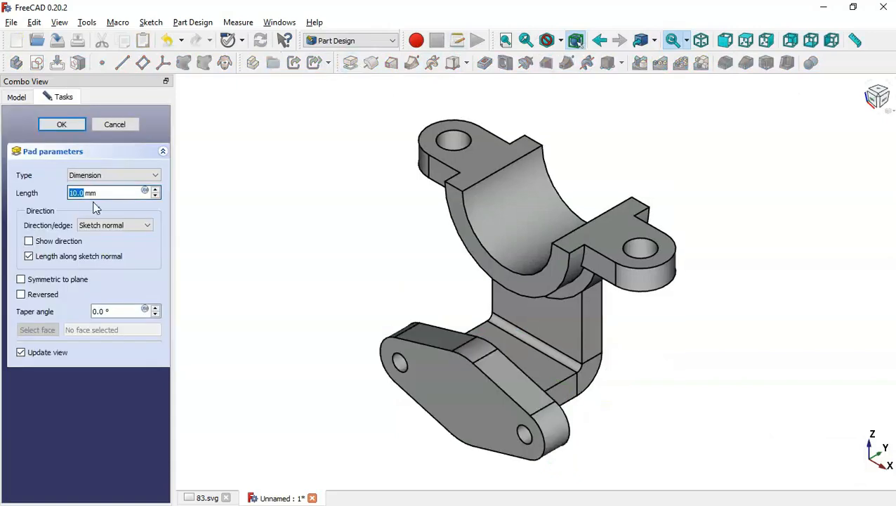
{"action": "key", "text": "ctrl+Tab"}
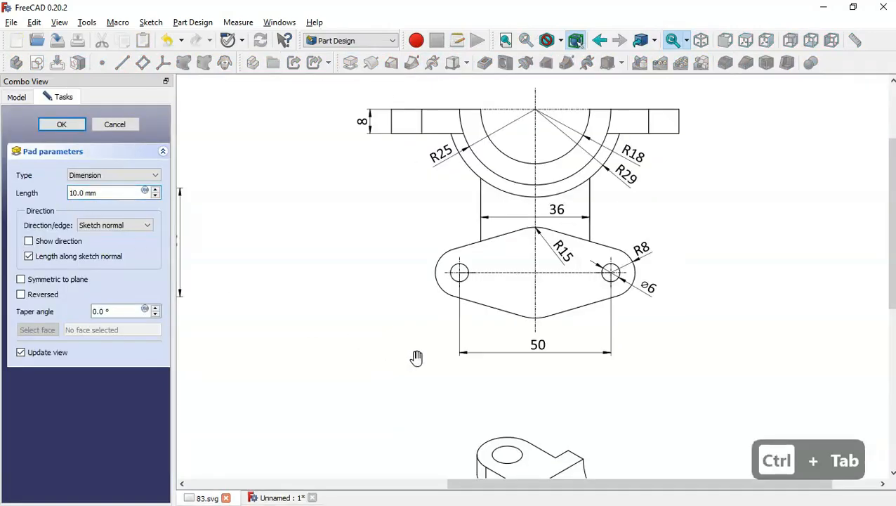
{"action": "left_click_drag", "start_coordinate": [376, 305], "coordinate": [759, 134]}
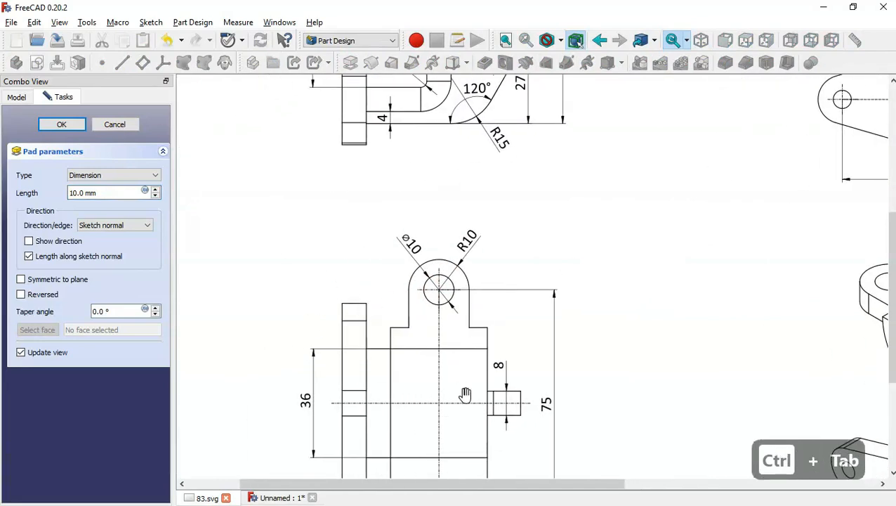
{"action": "left_click_drag", "start_coordinate": [464, 394], "coordinate": [461, 437]}
{"action": "left_click_drag", "start_coordinate": [452, 227], "coordinate": [442, 436]}
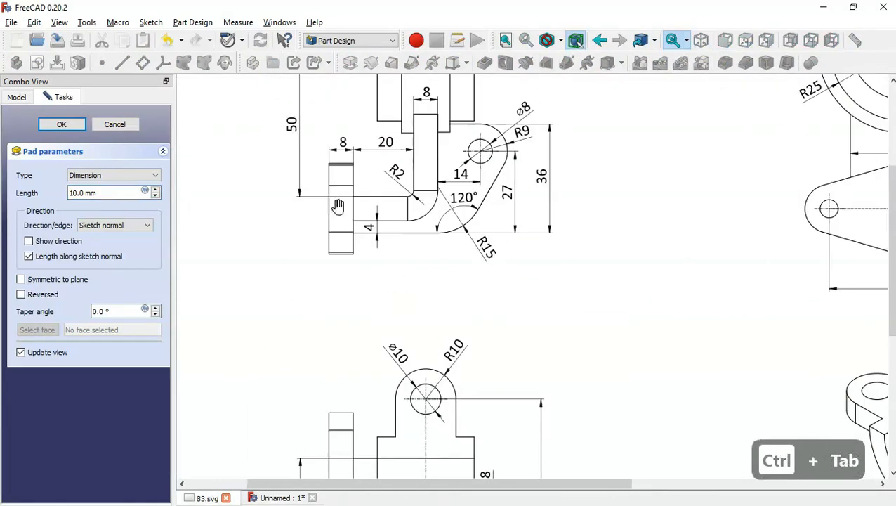
{"action": "key", "text": "ctrl+Tab"}
{"action": "triple_click", "coordinate": [126, 189]}
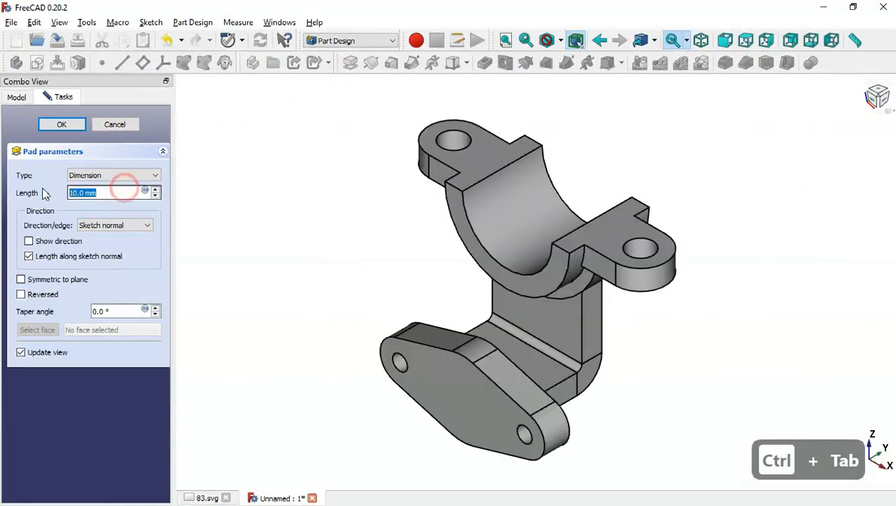
{"action": "type", "text": "8"}
{"action": "left_click", "coordinate": [61, 125]}
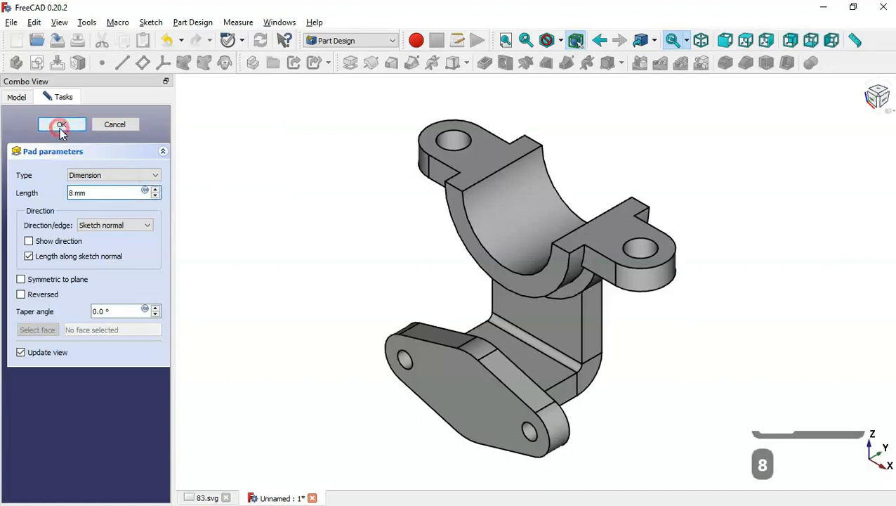
Step: Check the rear rib in the 83.svg drawing and start a sketch on the YZ plane with the model shown in section
{"action": "left_click_drag", "start_coordinate": [768, 376], "coordinate": [691, 360]}
{"action": "key", "text": "Home"}
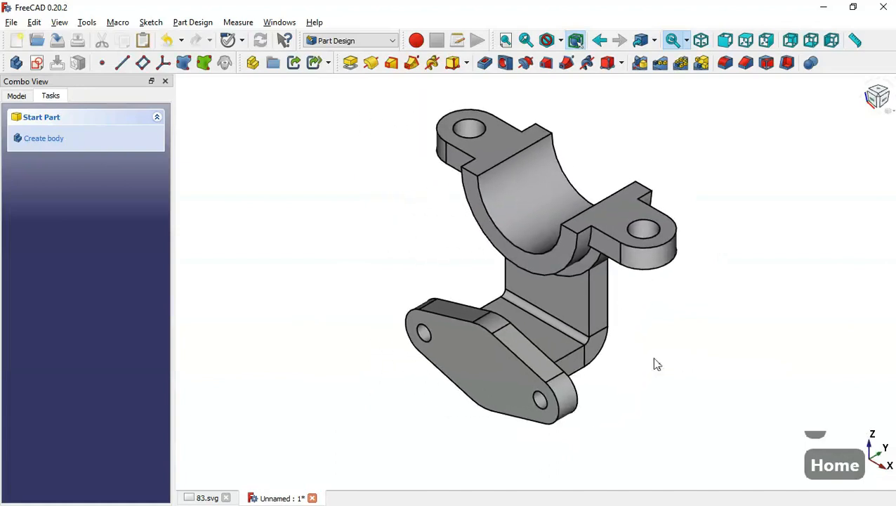
{"action": "key", "text": "ctrl+Tab"}
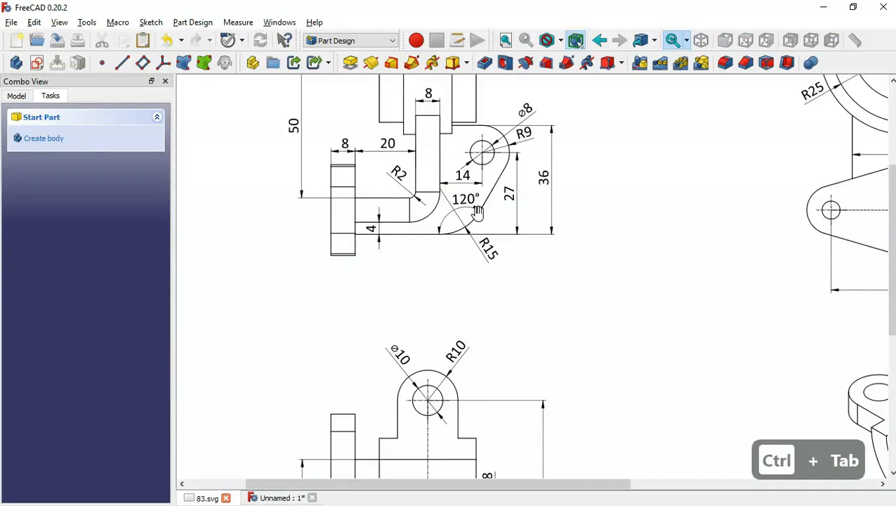
{"action": "key", "text": "ctrl+Tab"}
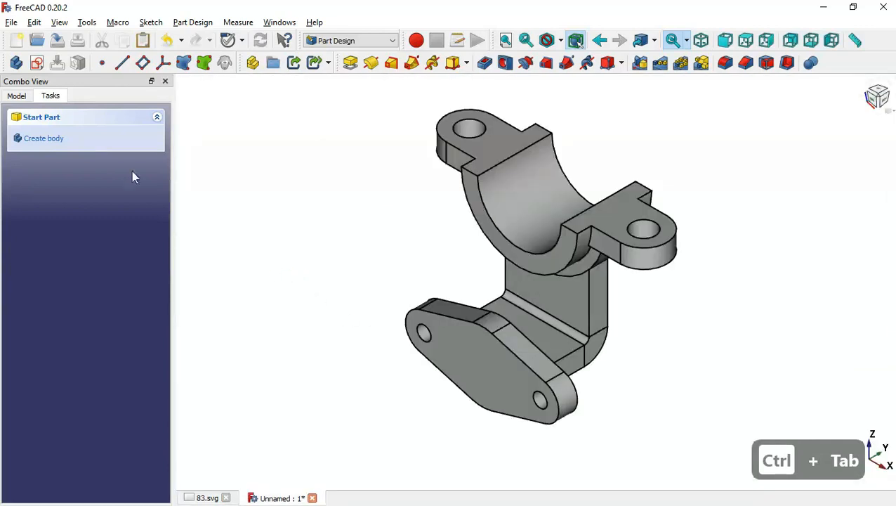
{"action": "left_click", "coordinate": [38, 64]}
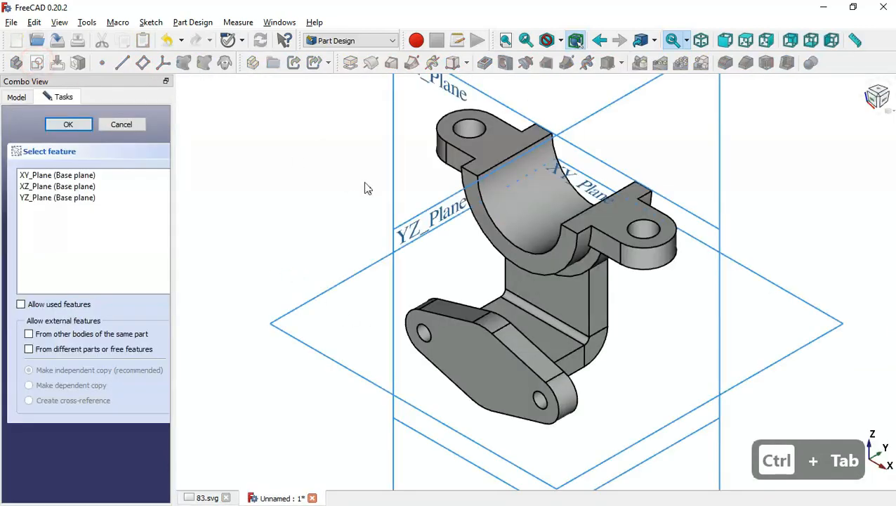
{"action": "left_click", "coordinate": [427, 223]}
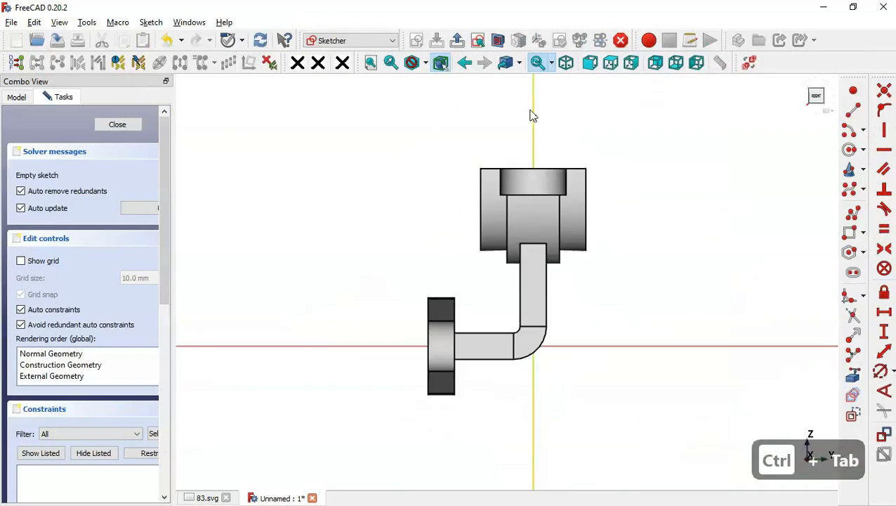
{"action": "left_click", "coordinate": [498, 40]}
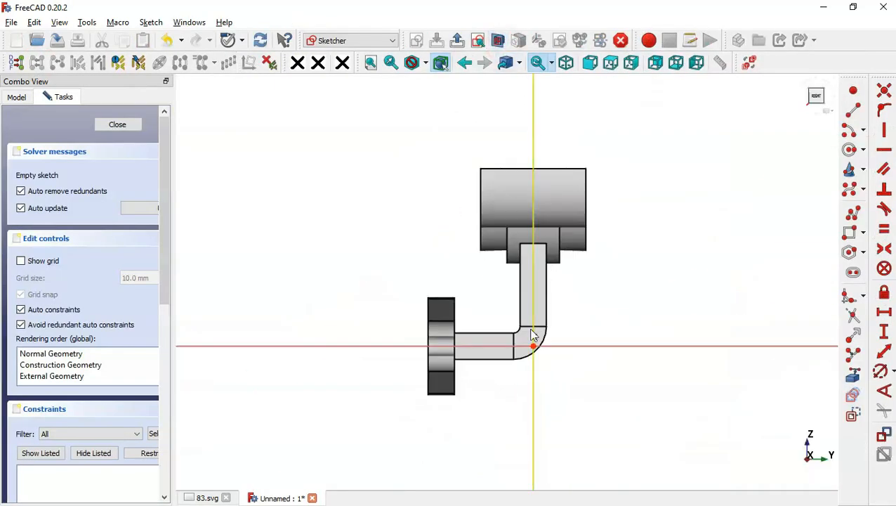
{"action": "scroll", "coordinate": [531, 336], "scroll_direction": "up", "scroll_amount": 2}
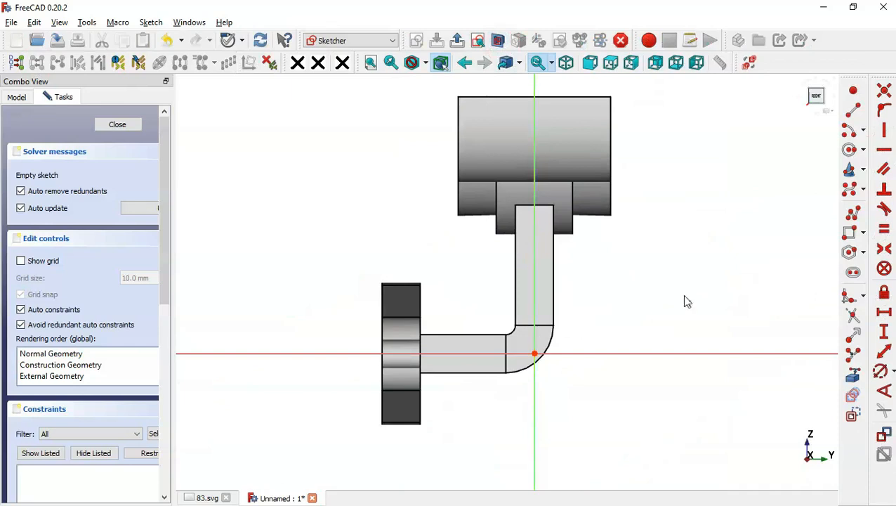
Step: Draw a closed six-sided rib outline with a slanted outer edge, a base about 34 mm long and a vertically constrained inner edge about 31 mm high
{"action": "left_click", "coordinate": [853, 212]}
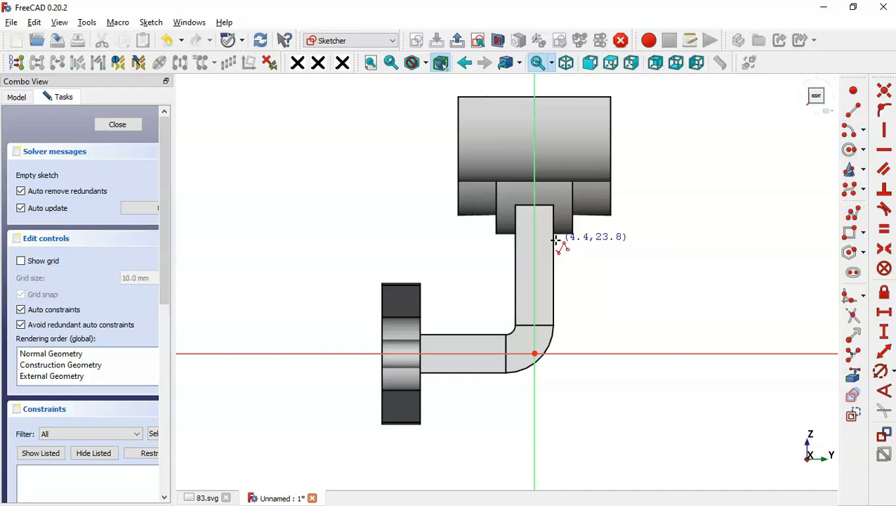
{"action": "left_click", "coordinate": [553, 229]}
{"action": "left_click", "coordinate": [656, 228]}
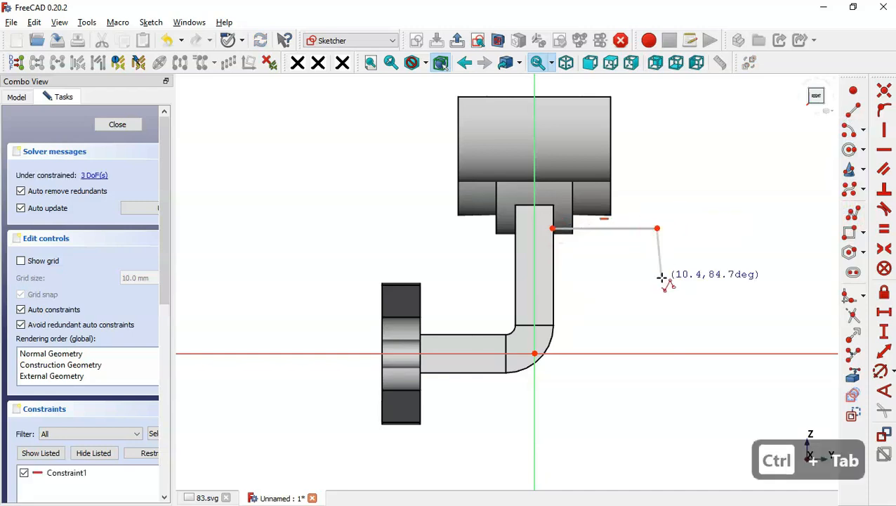
{"action": "left_click", "coordinate": [606, 405]}
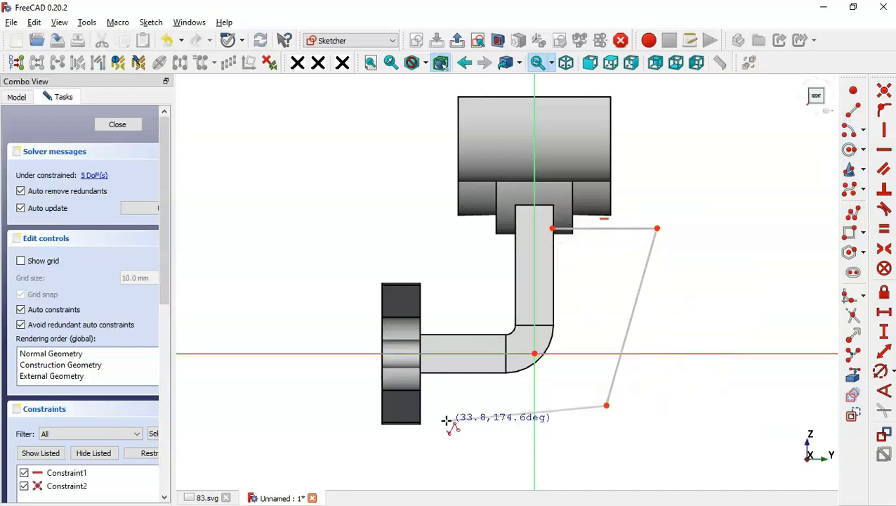
{"action": "left_click", "coordinate": [446, 405]}
{"action": "left_click", "coordinate": [446, 378]}
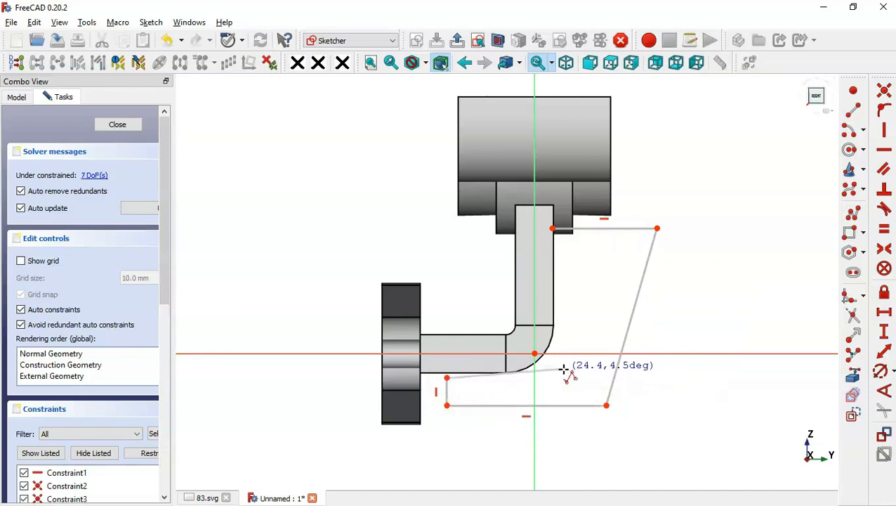
{"action": "left_click", "coordinate": [547, 378]}
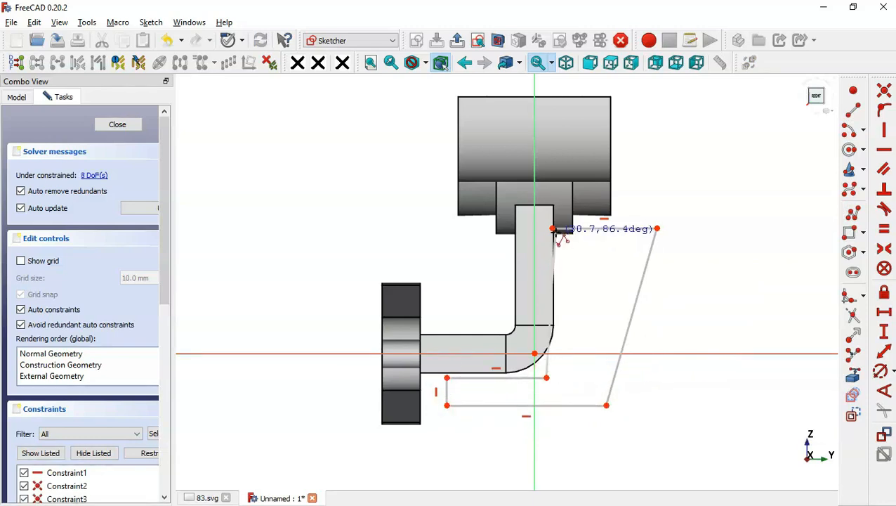
{"action": "left_click", "coordinate": [552, 228]}
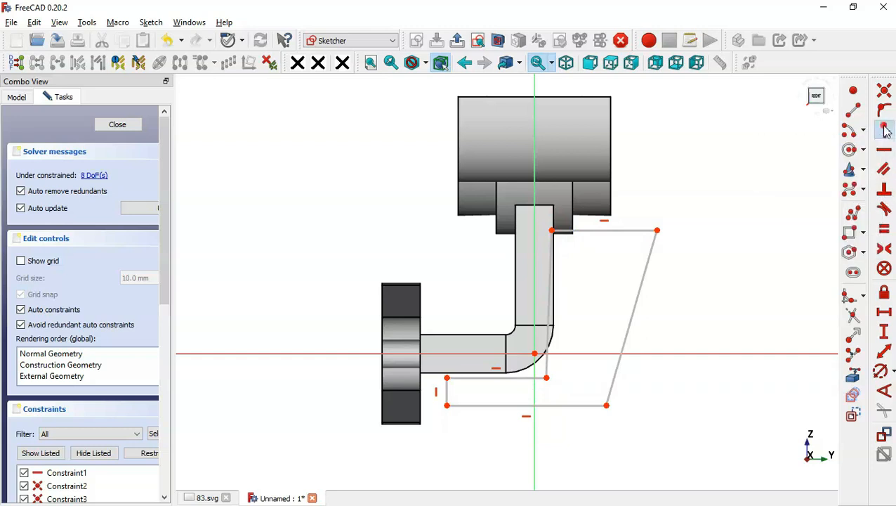
{"action": "left_click", "coordinate": [551, 281]}
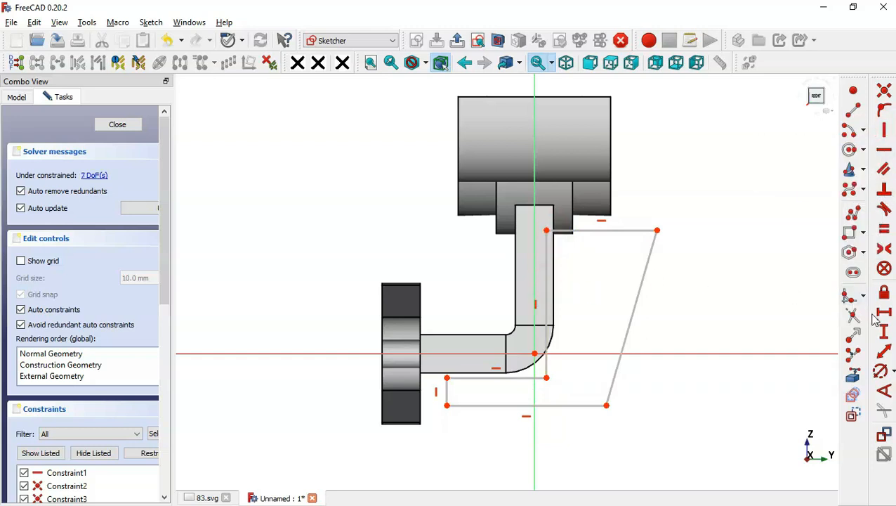
Step: Fillet three corners of the rib outline: both ends of the slanted edge and the inner corner at the bend
{"action": "left_click", "coordinate": [852, 295]}
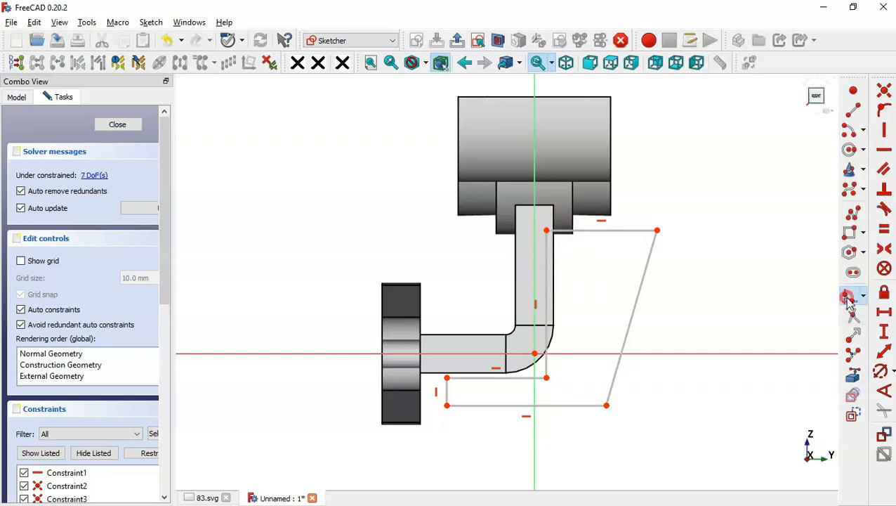
{"action": "left_click", "coordinate": [624, 229]}
{"action": "left_click", "coordinate": [647, 258]}
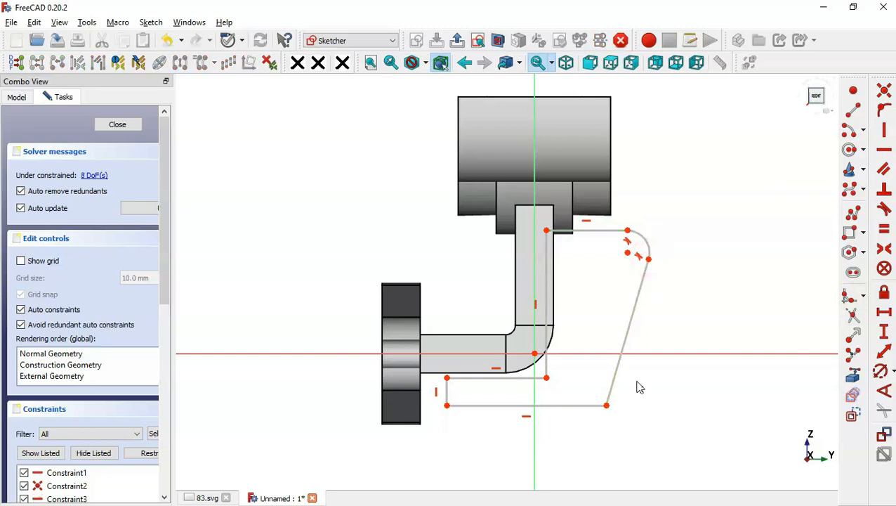
{"action": "left_click", "coordinate": [611, 388]}
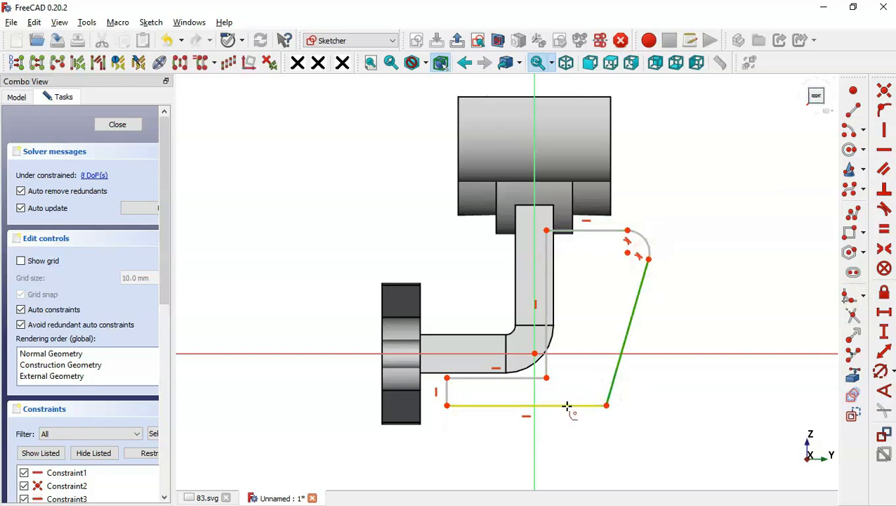
{"action": "left_click", "coordinate": [567, 406]}
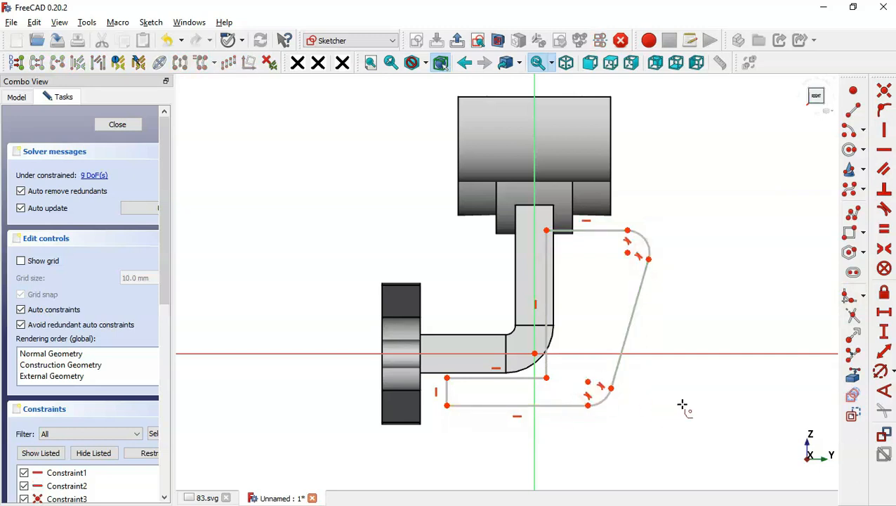
{"action": "left_click", "coordinate": [545, 349]}
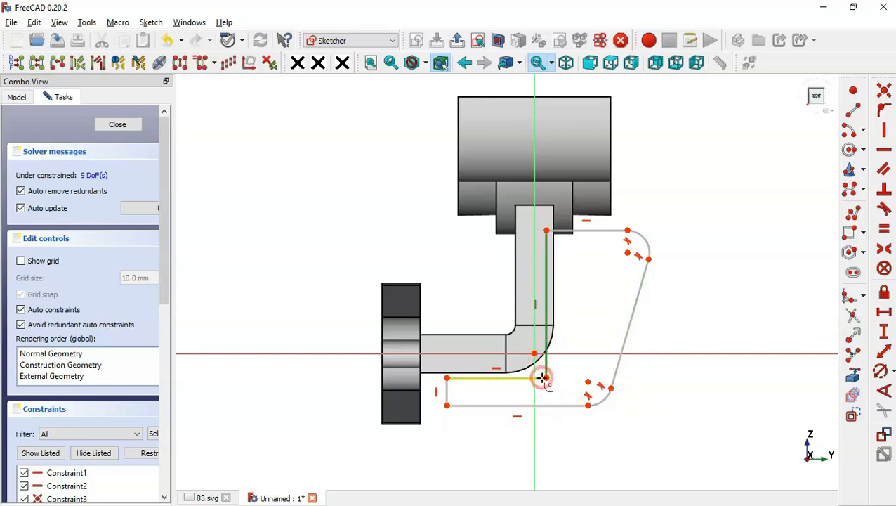
{"action": "left_click", "coordinate": [542, 378]}
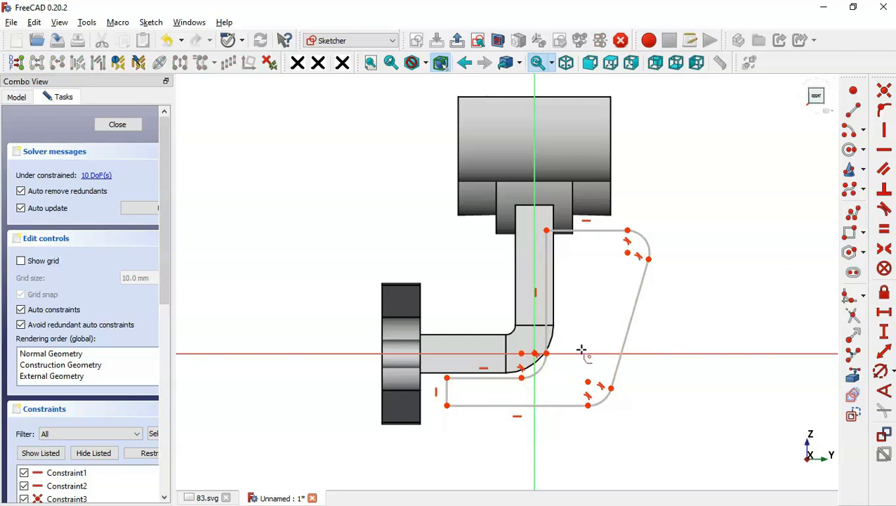
Step: Draw a hole circle centred on the rib outline's upper outer fillet arc
{"action": "scroll", "coordinate": [537, 376], "scroll_direction": "up", "scroll_amount": 1}
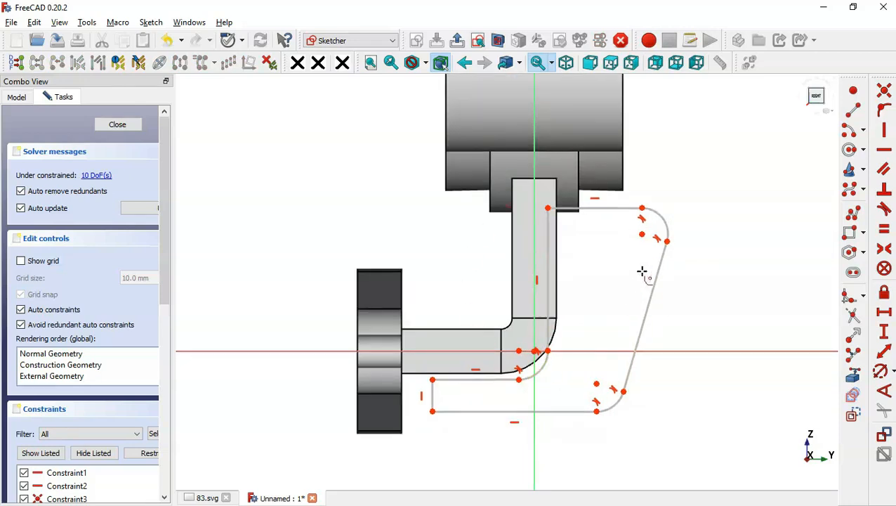
{"action": "left_click", "coordinate": [850, 149]}
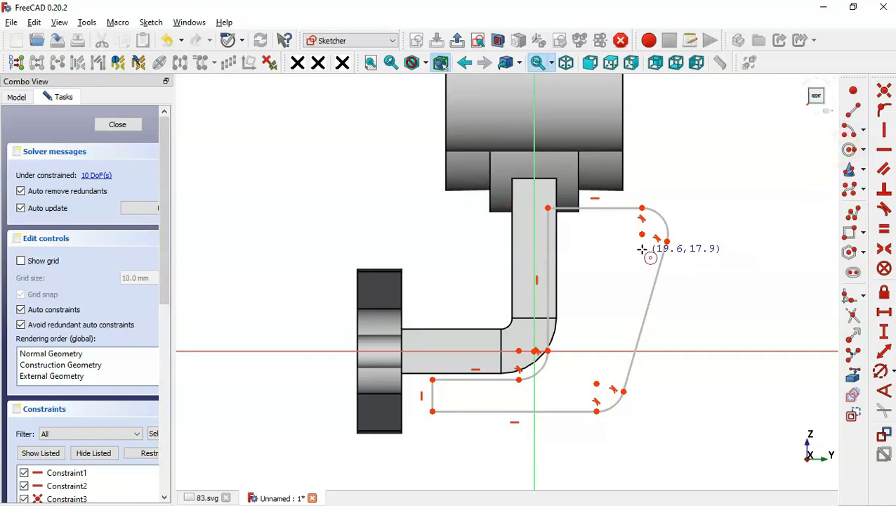
{"action": "left_click", "coordinate": [642, 233]}
{"action": "left_click", "coordinate": [650, 253]}
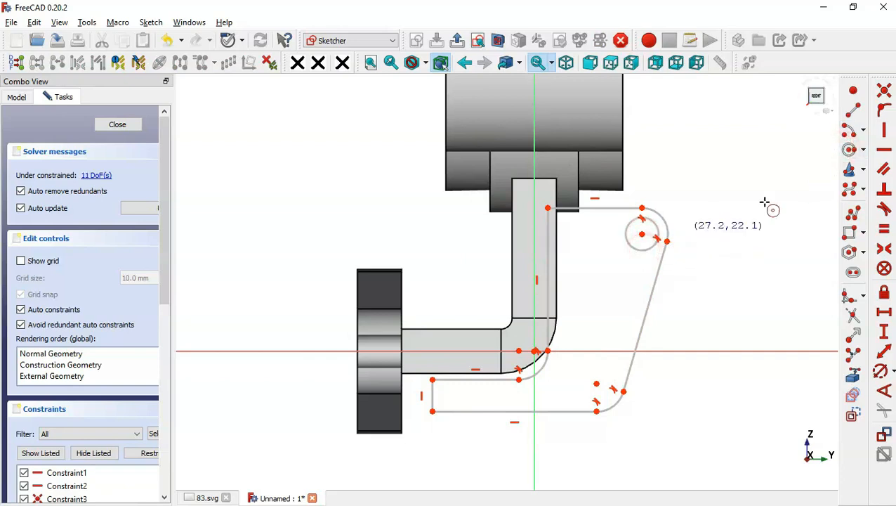
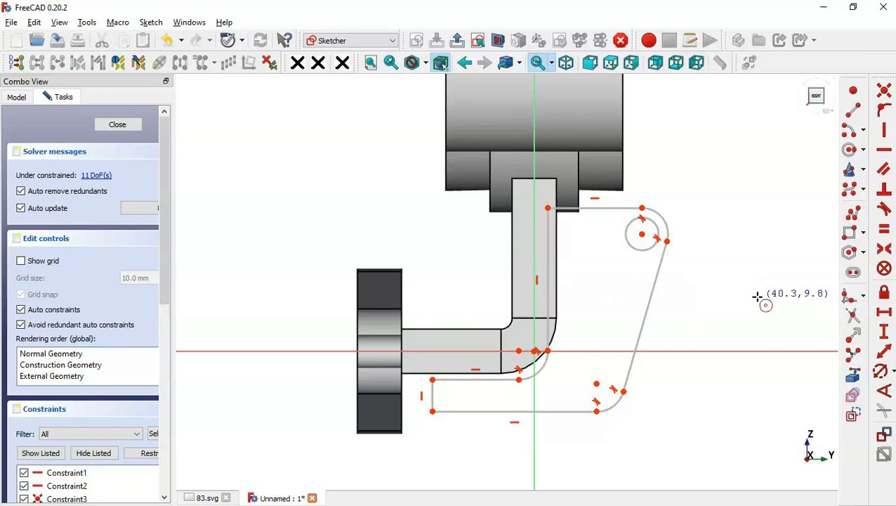
Step: Check the rib in the 83.svg drawing and reference the bracket's lower edge, outer bend arc and outer vertical edge as external geometry
{"action": "key", "text": "ctrl+Tab"}
{"action": "left_click_drag", "start_coordinate": [468, 236], "coordinate": [516, 289]}
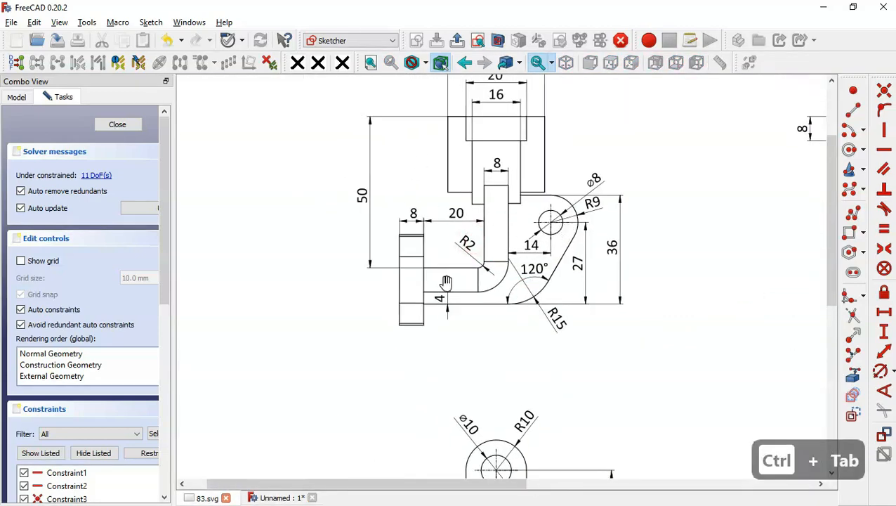
{"action": "key", "text": "ctrl+Tab"}
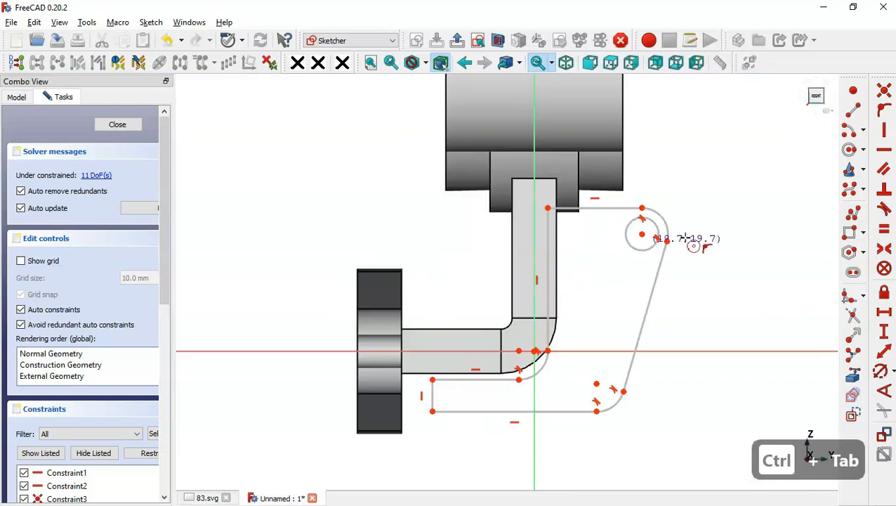
{"action": "left_click", "coordinate": [855, 376]}
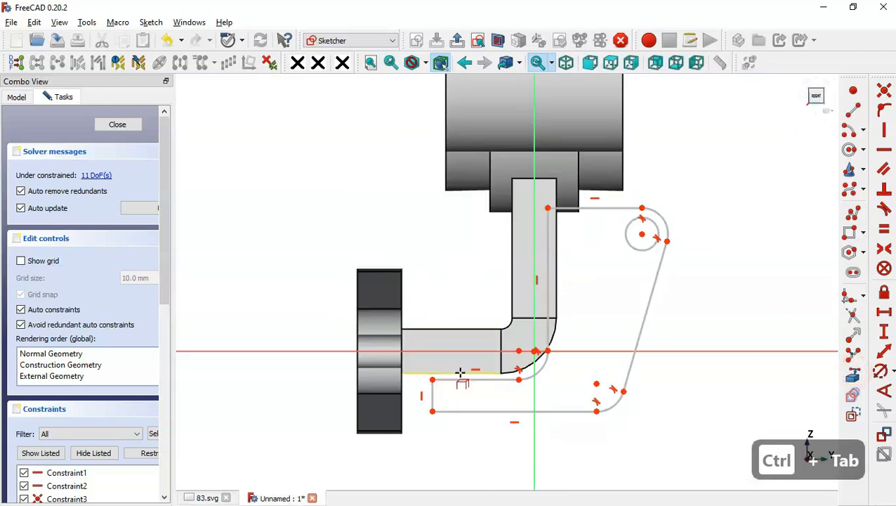
{"action": "key", "text": "ctrl+Tab"}
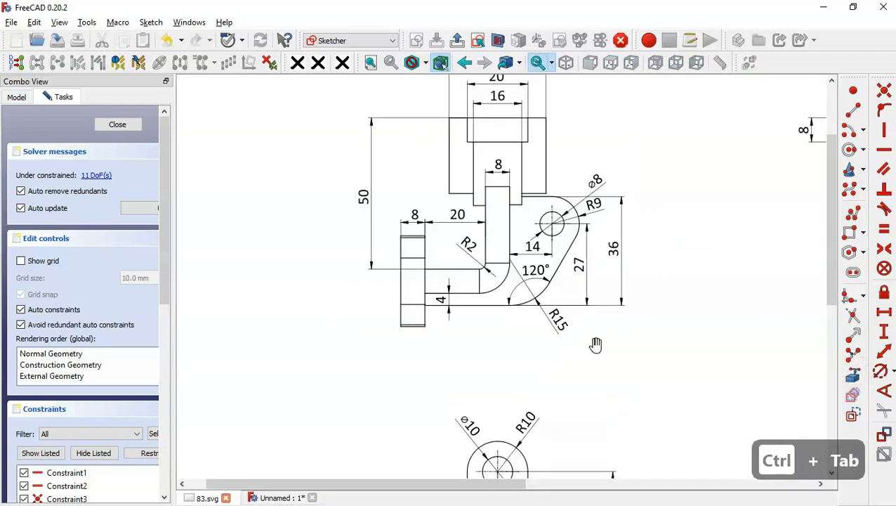
{"action": "key", "text": "ctrl+Tab"}
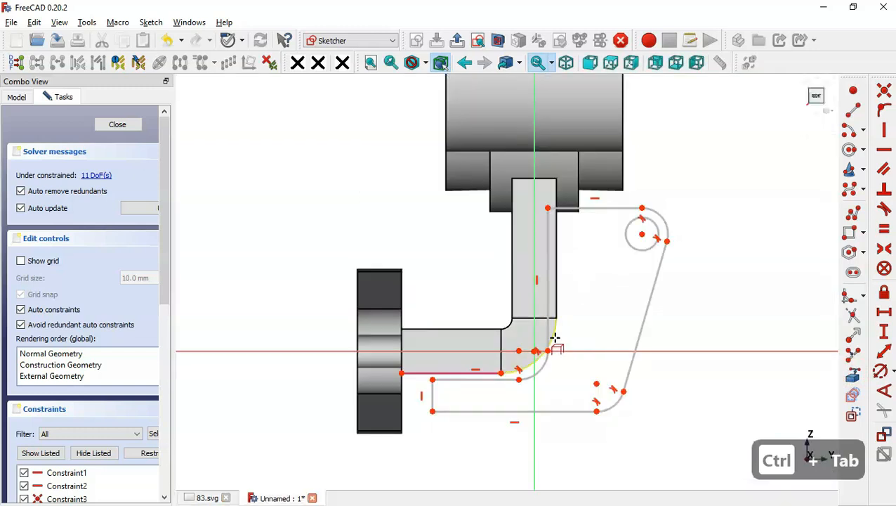
{"action": "key", "text": "ctrl+Tab"}
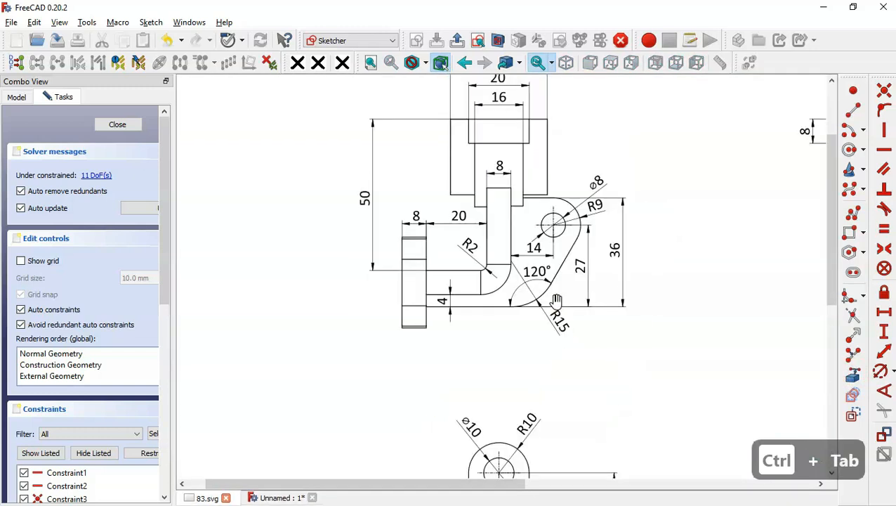
{"action": "key", "text": "ctrl+Tab"}
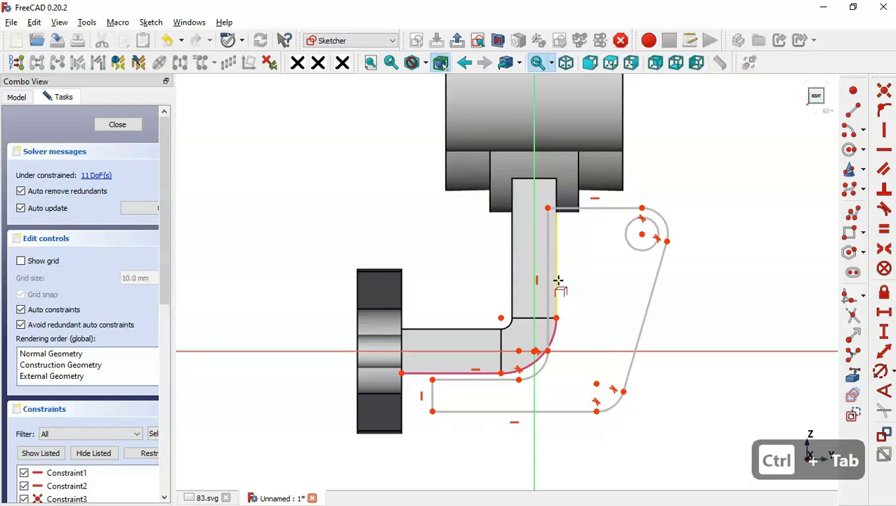
{"action": "left_click", "coordinate": [556, 281]}
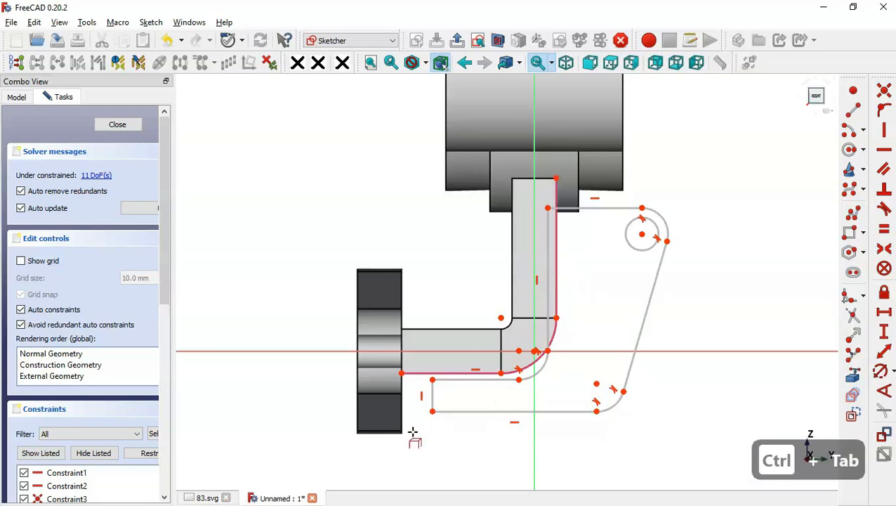
{"action": "key", "text": "Escape"}
Step: Make the rib outline's inner base corner coincident with the referenced lower edge's flange end, and set the short end edge's height to 4 mm
{"action": "left_click_drag", "start_coordinate": [393, 368], "coordinate": [442, 394]}
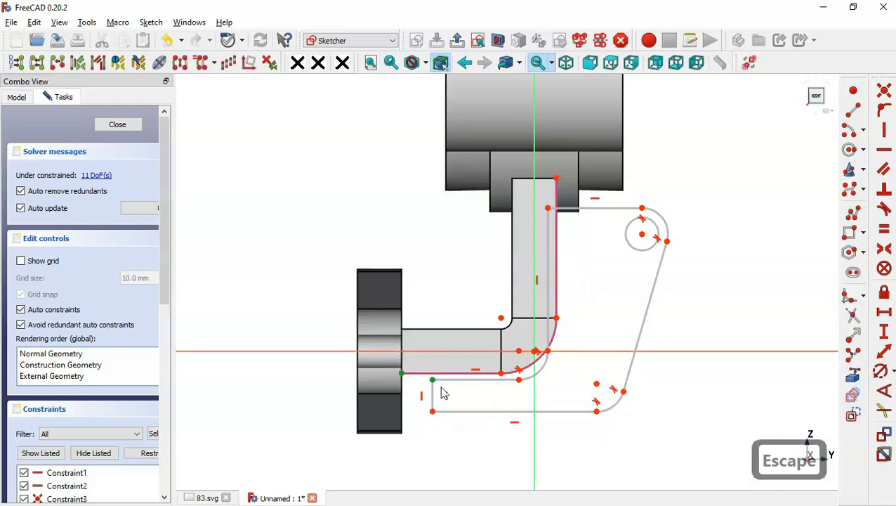
{"action": "left_click", "coordinate": [884, 90]}
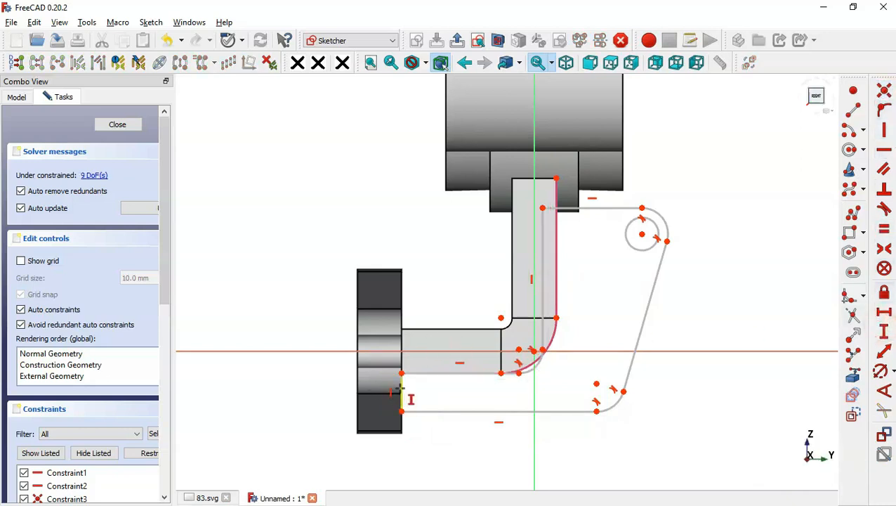
{"action": "key", "text": "ctrl+Tab"}
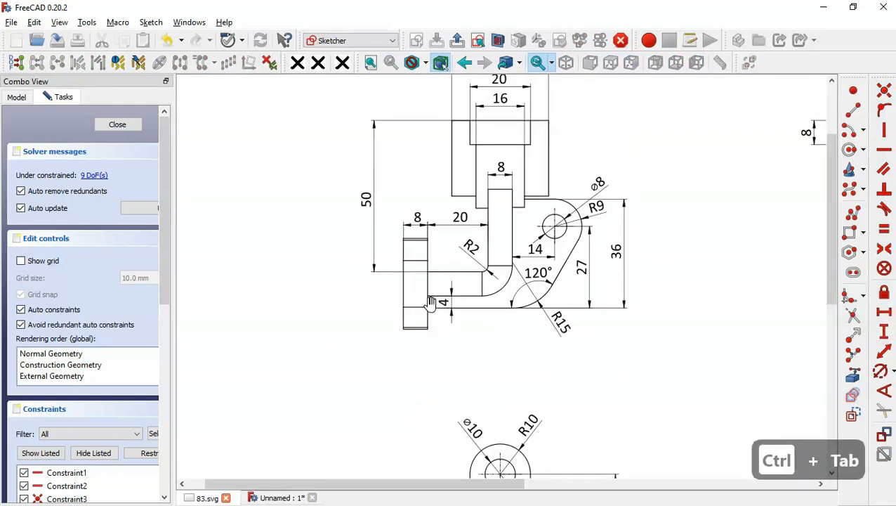
{"action": "key", "text": "ctrl+Tab"}
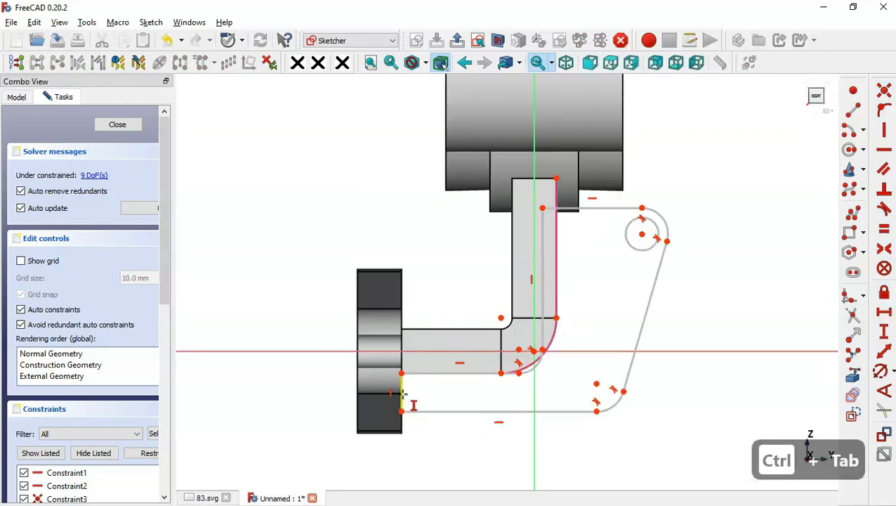
{"action": "left_click", "coordinate": [402, 393]}
{"action": "type", "text": "4"}
{"action": "key", "text": "Return"}
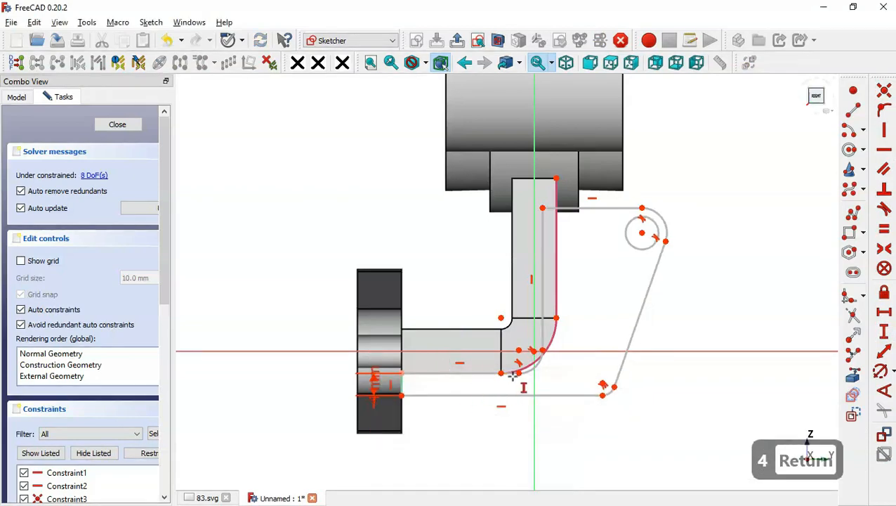
Step: Set the vertical distance from the rib's base line to the hole centre to 27 mm, as in the drawing
{"action": "key", "text": "ctrl+Tab"}
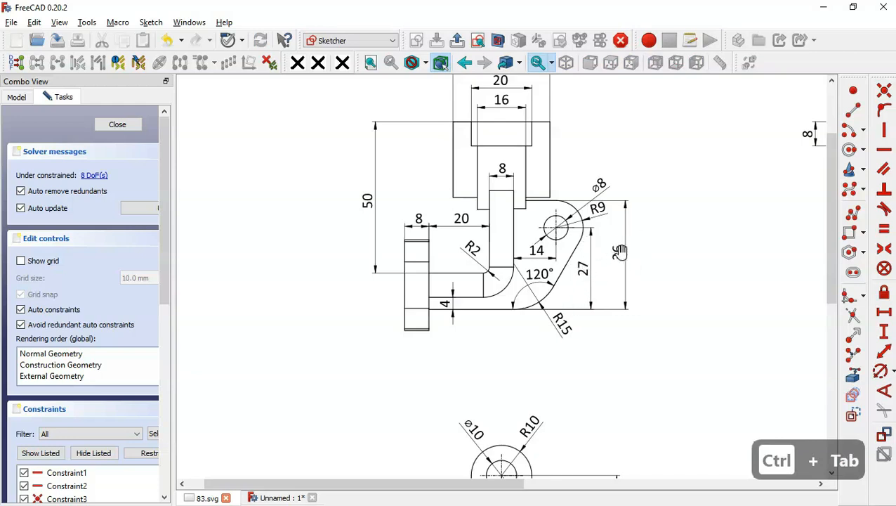
{"action": "key", "text": "ctrl+Tab"}
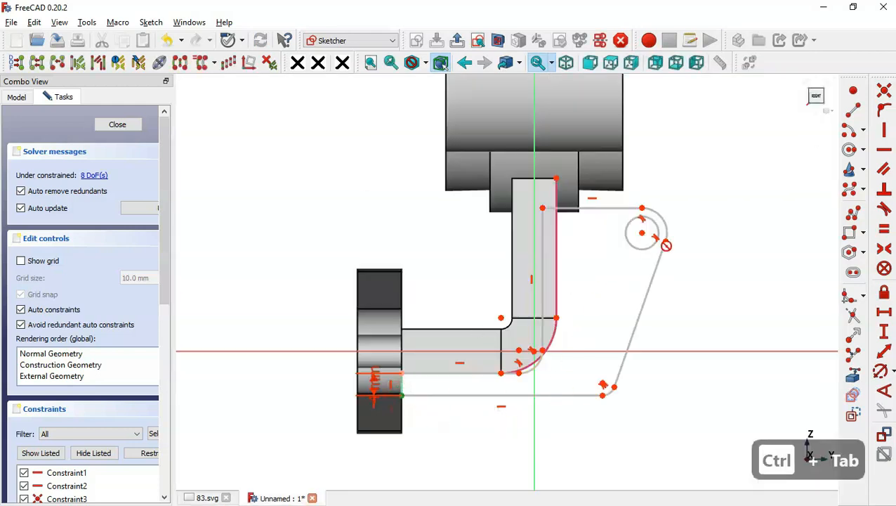
{"action": "left_click", "coordinate": [642, 231]}
{"action": "type", "text": "i"}
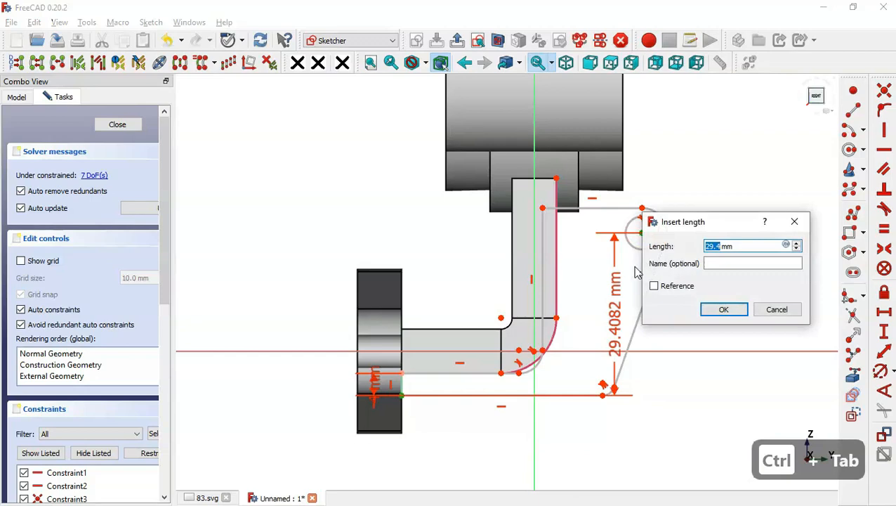
{"action": "type", "text": "27"}
{"action": "key", "text": "Return"}
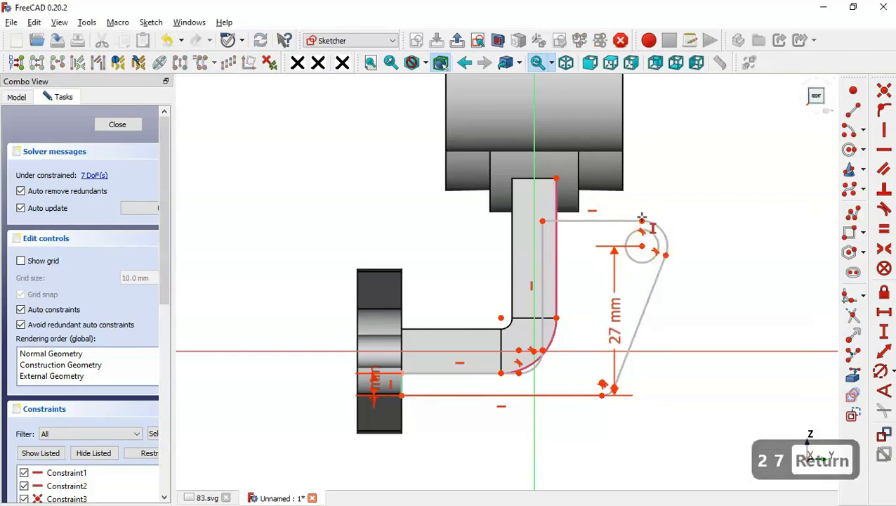
Step: Set the overall vertical distance between the rib outline's top edge and base line to 36 mm
{"action": "left_click", "coordinate": [642, 221]}
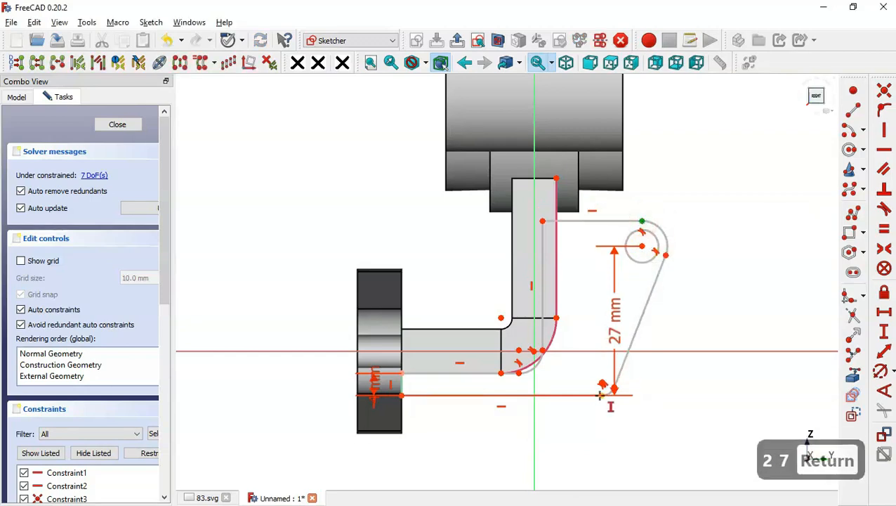
{"action": "left_click", "coordinate": [601, 394]}
{"action": "type", "text": "i"}
{"action": "type", "text": "36"}
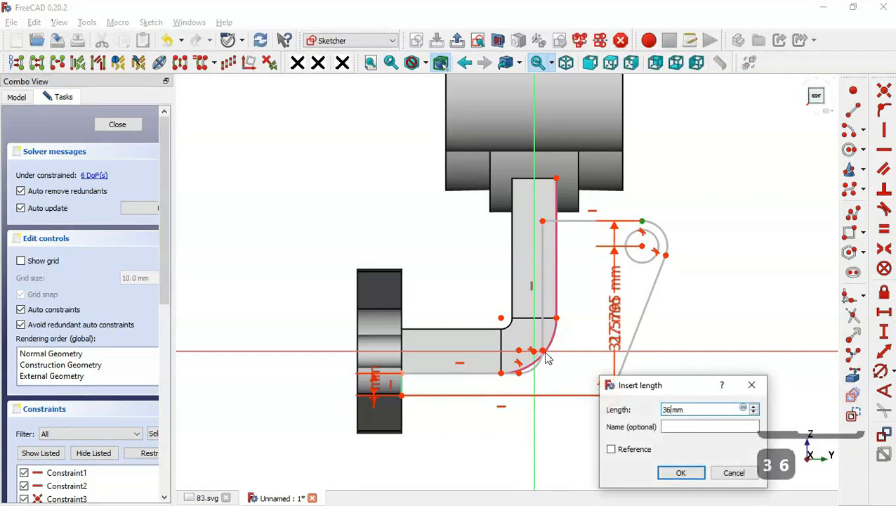
{"action": "key", "text": "Return"}
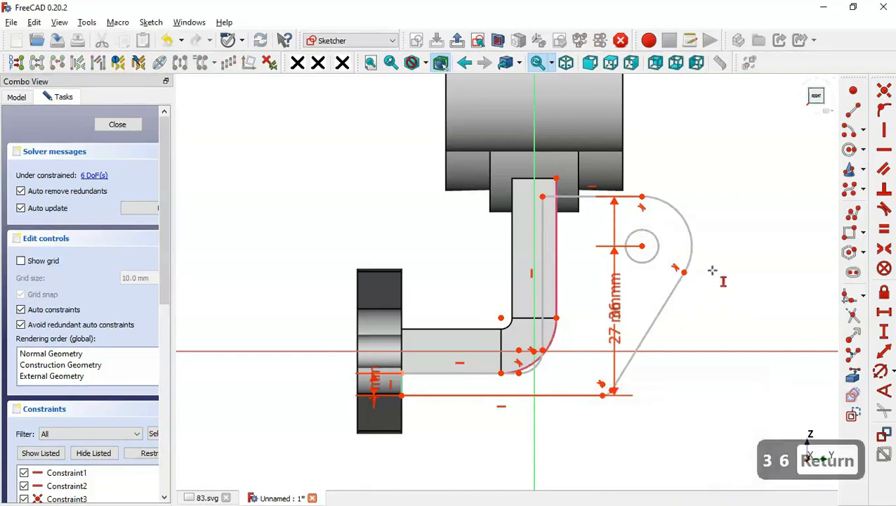
Step: Check the hole size in the 83.svg drawing and set the rib hole's diameter to 8 mm
{"action": "key", "text": "ctrl+Tab"}
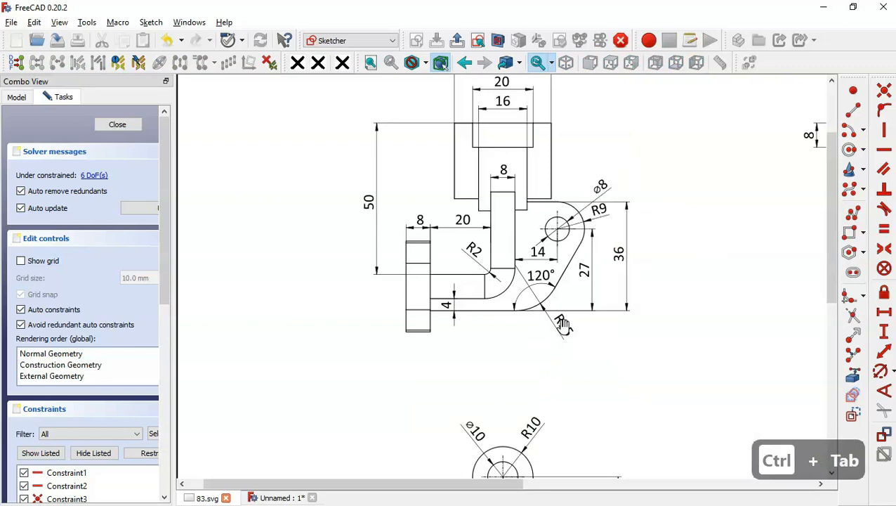
{"action": "key", "text": "ctrl+Tab"}
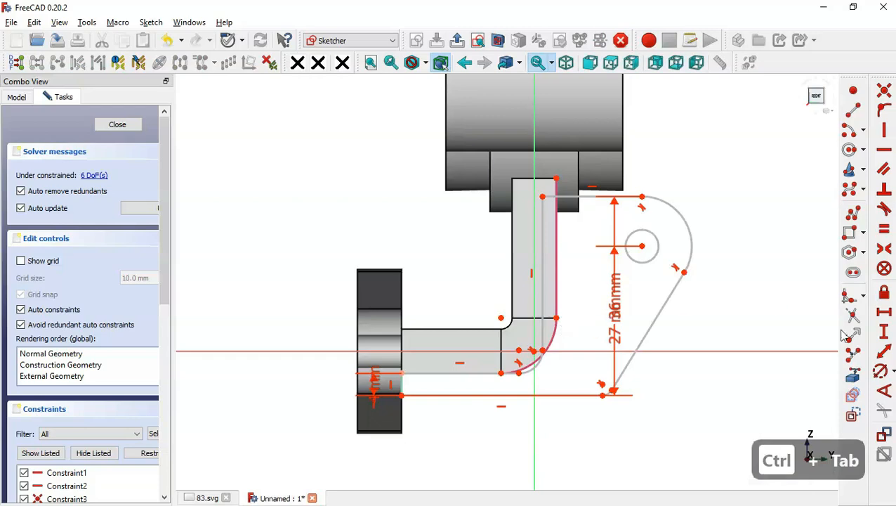
{"action": "left_click", "coordinate": [879, 373]}
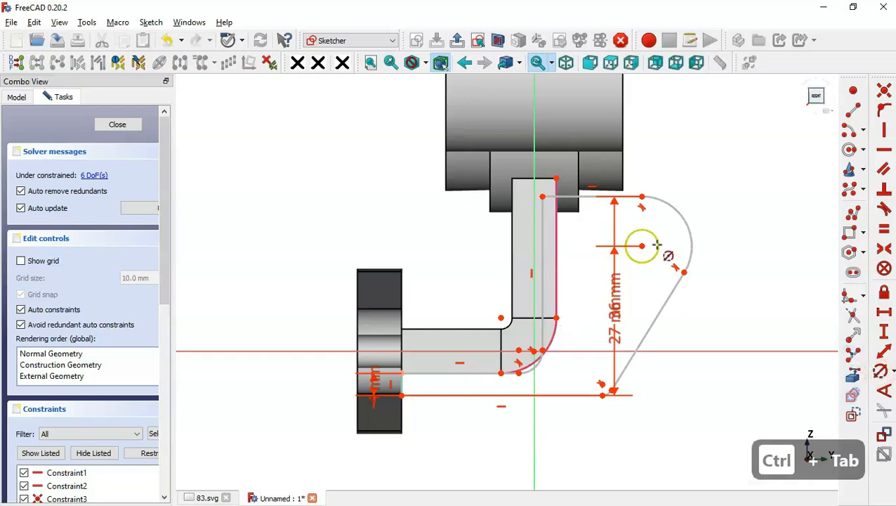
{"action": "key", "text": "ctrl+Tab"}
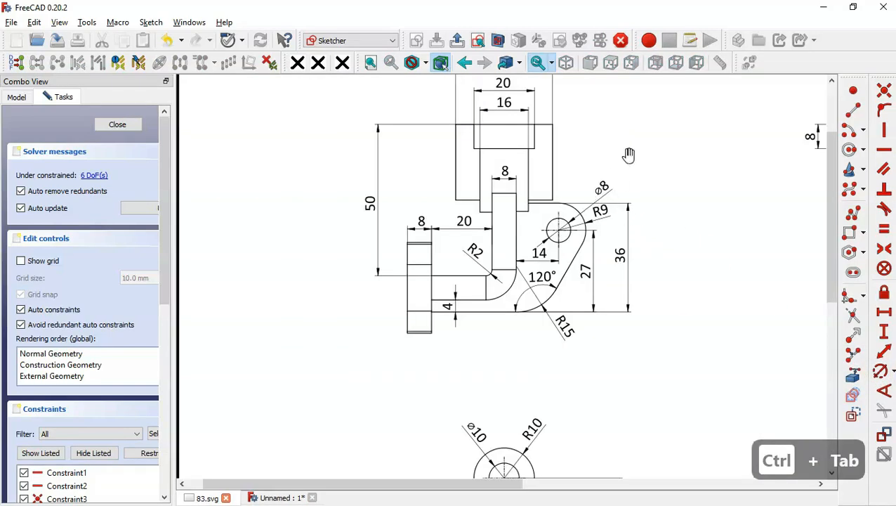
{"action": "key", "text": "ctrl+Tab"}
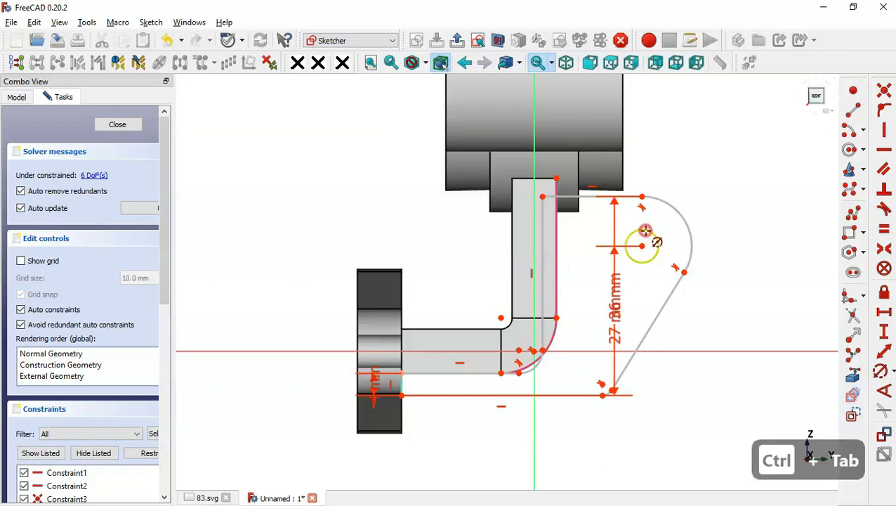
{"action": "left_click", "coordinate": [645, 231]}
{"action": "type", "text": "8"}
{"action": "key", "text": "Return"}
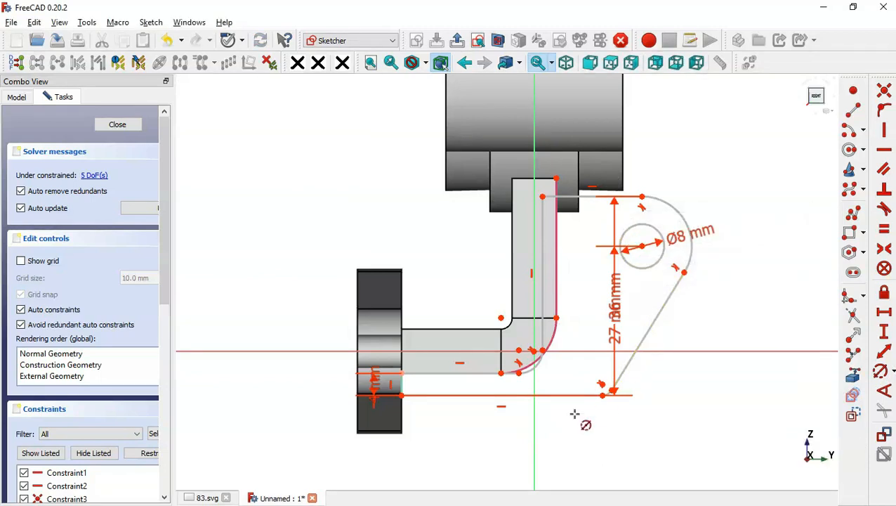
Step: Reposition the overlapping 36 mm and 27 mm dimensions side by side, clear of the outline beyond the slanted edge
{"action": "scroll", "coordinate": [619, 453], "scroll_direction": "up", "scroll_amount": 2}
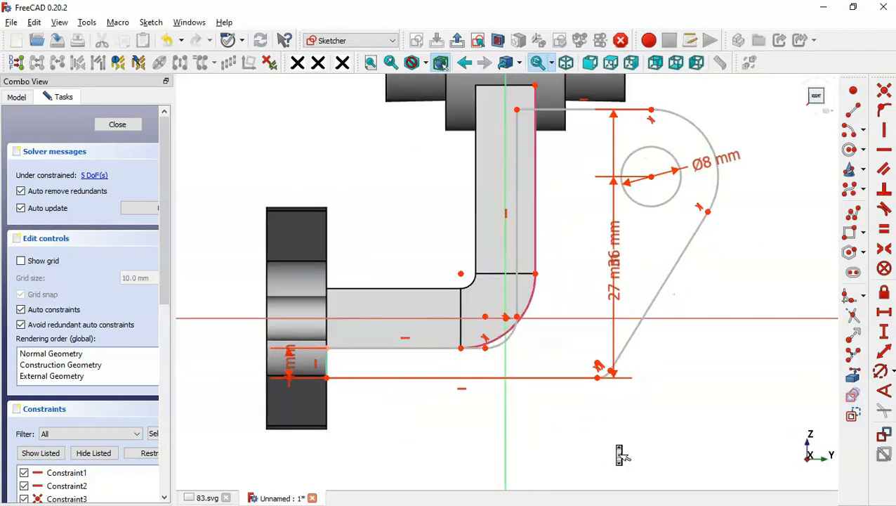
{"action": "key", "text": "Escape"}
{"action": "left_click_drag", "start_coordinate": [613, 242], "coordinate": [758, 242]}
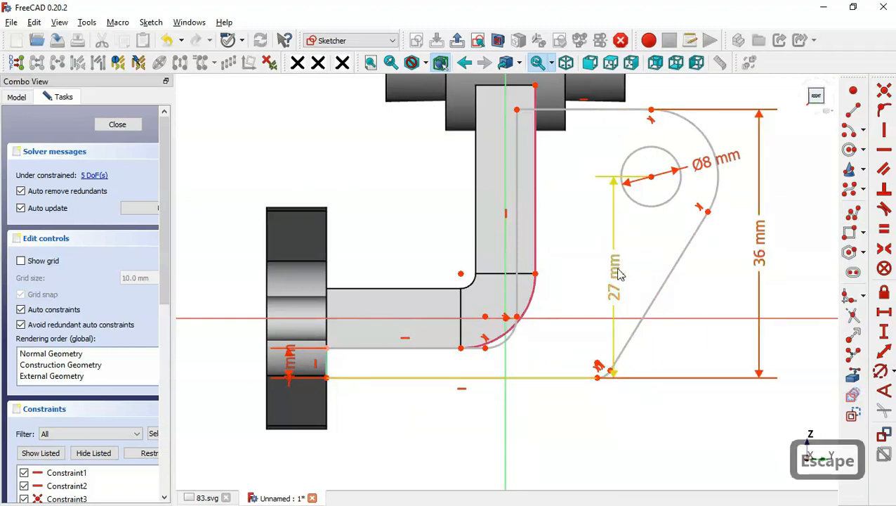
{"action": "left_click_drag", "start_coordinate": [615, 281], "coordinate": [734, 295]}
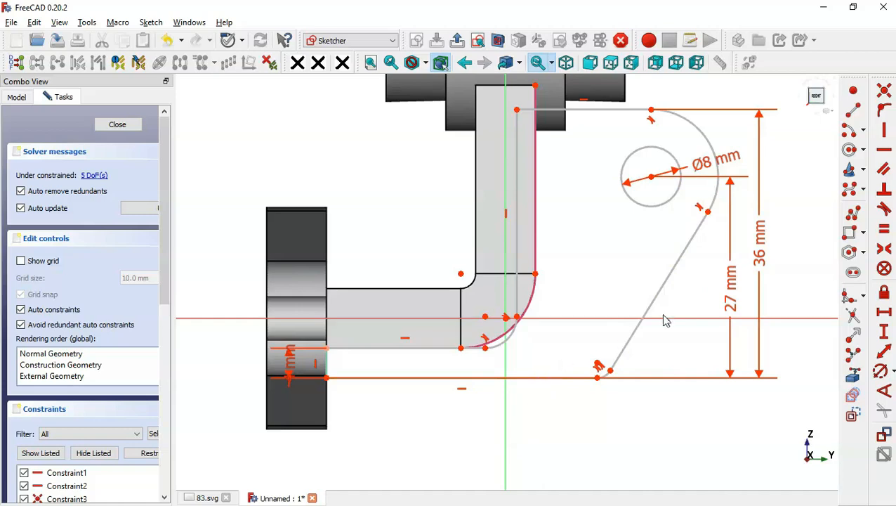
Step: Set the angle between the rib's base line and slanted outer edge to 120°, as in the drawing
{"action": "key", "text": "ctrl+Tab"}
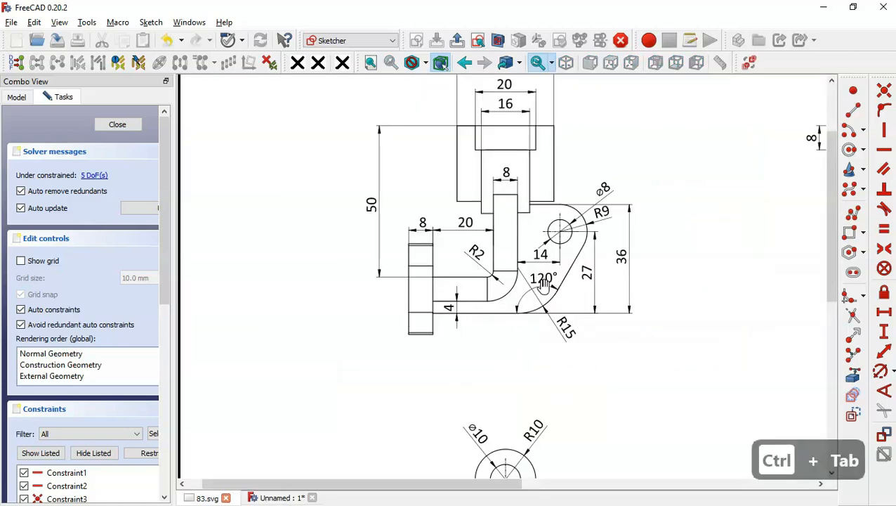
{"action": "key", "text": "ctrl+Tab"}
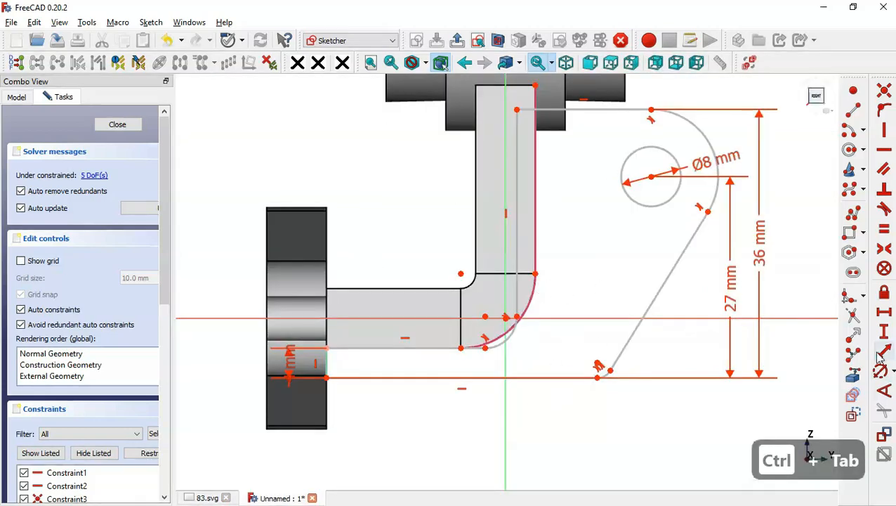
{"action": "left_click", "coordinate": [883, 391]}
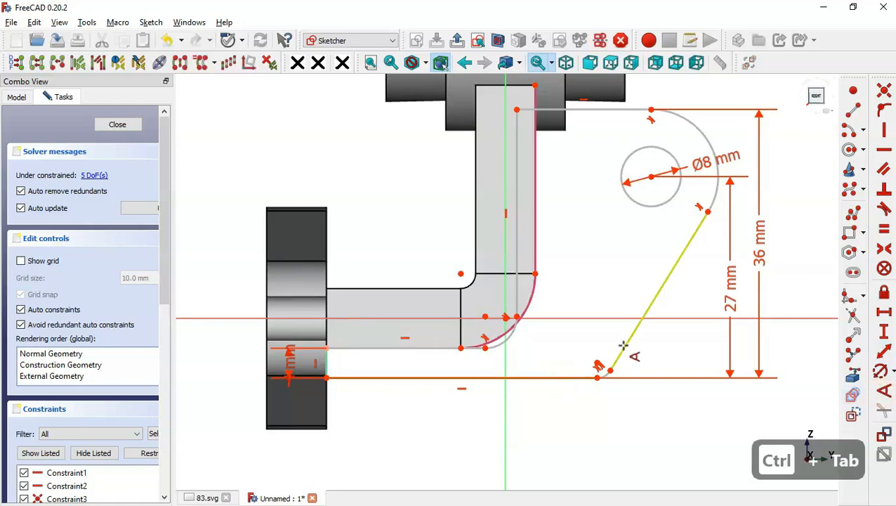
{"action": "left_click", "coordinate": [623, 344]}
{"action": "type", "text": "120"}
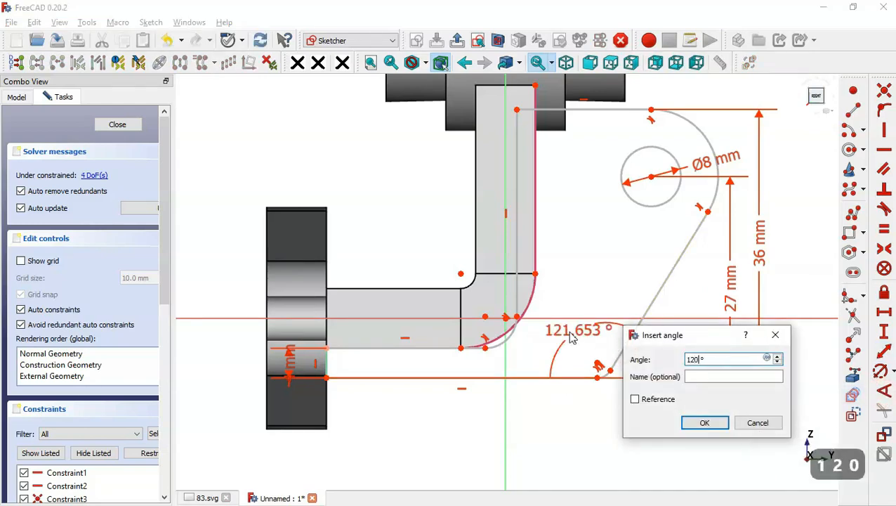
{"action": "key", "text": "Return"}
Step: Check the hole offset in the 83.svg drawing and set the horizontal distance from the upright wall's outer face to the hole centre to 14 mm
{"action": "key", "text": "ctrl+Tab"}
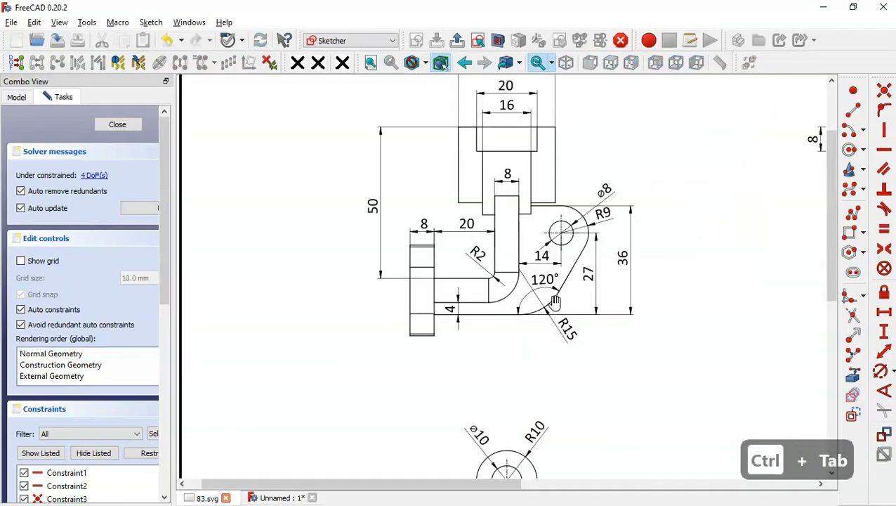
{"action": "key", "text": "ctrl+Tab"}
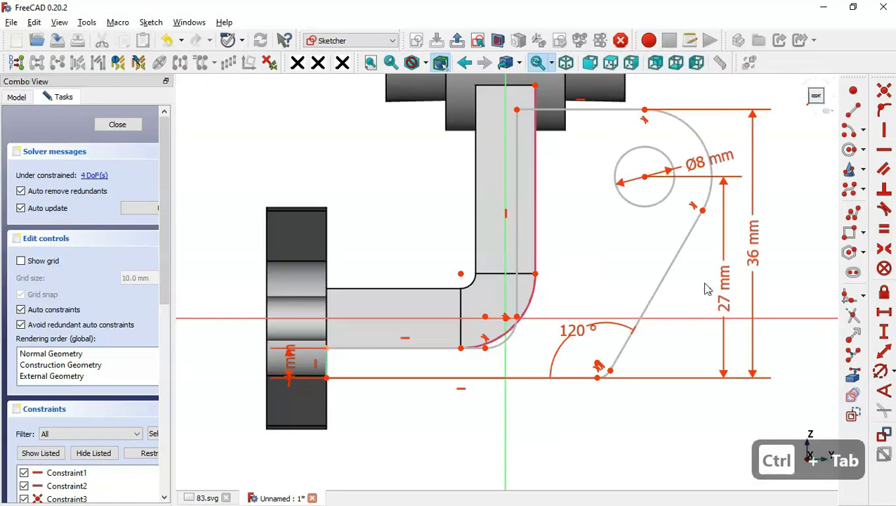
{"action": "left_click", "coordinate": [889, 312]}
{"action": "left_click", "coordinate": [535, 273]}
{"action": "left_click", "coordinate": [643, 176]}
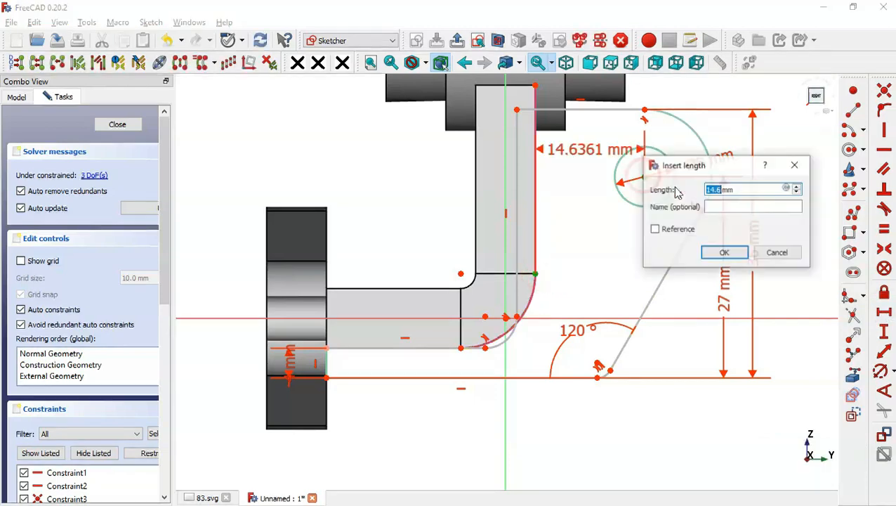
{"action": "type", "text": "14"}
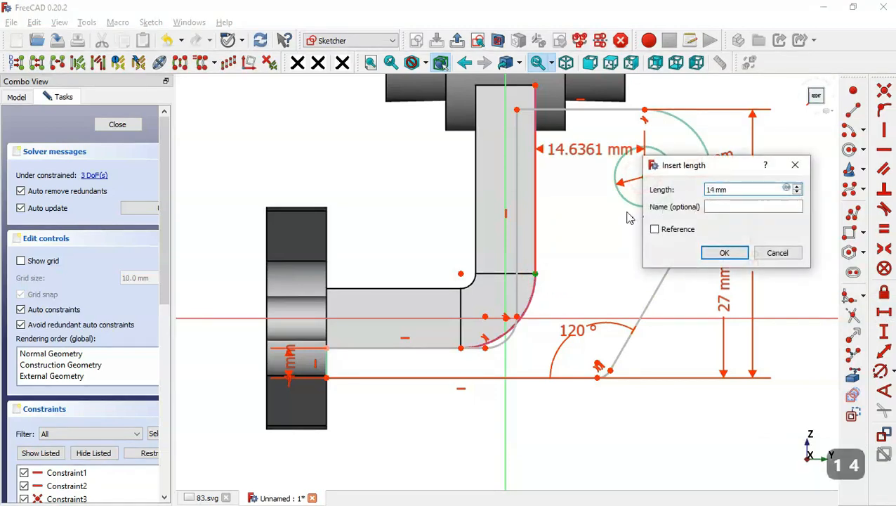
{"action": "key", "text": "Return"}
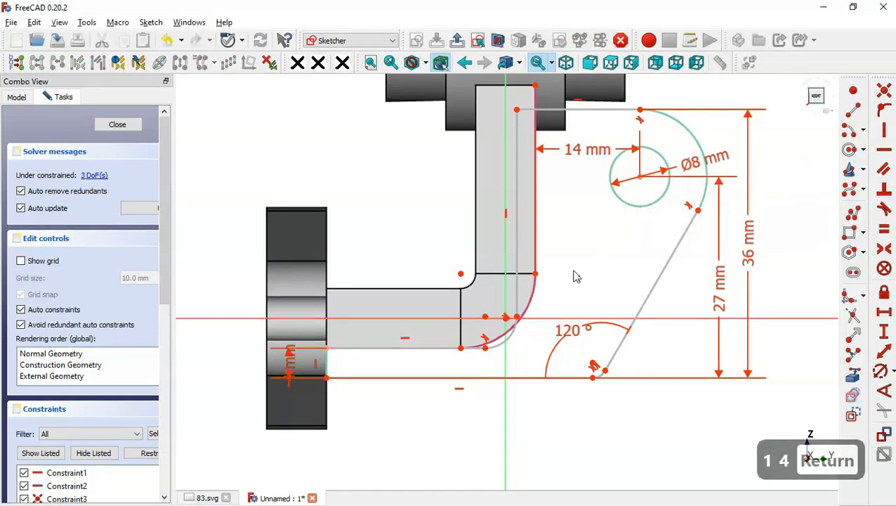
{"action": "scroll", "coordinate": [574, 276], "scroll_direction": "down", "scroll_amount": 1}
{"action": "key", "text": "Escape"}
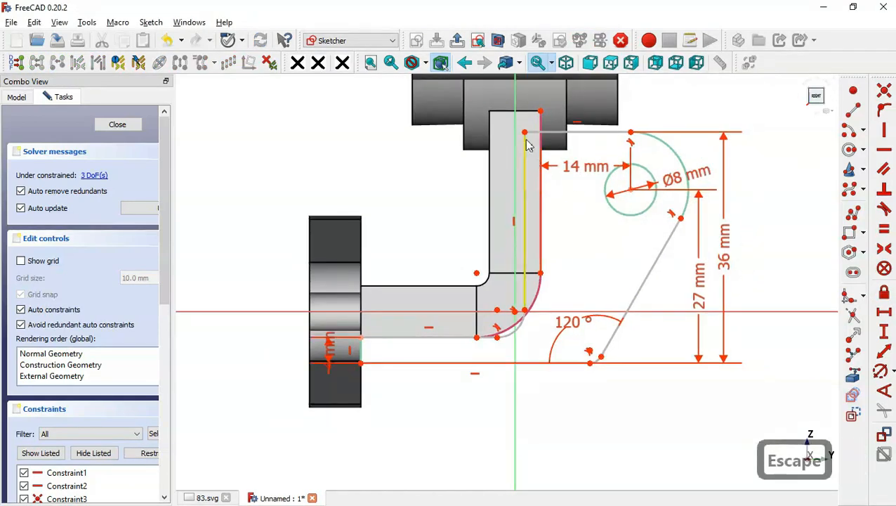
Step: Align the rib outline's upper inner corner vertically with the top endpoint of the upright wall's projected outer edge
{"action": "left_click_drag", "start_coordinate": [527, 135], "coordinate": [552, 132]}
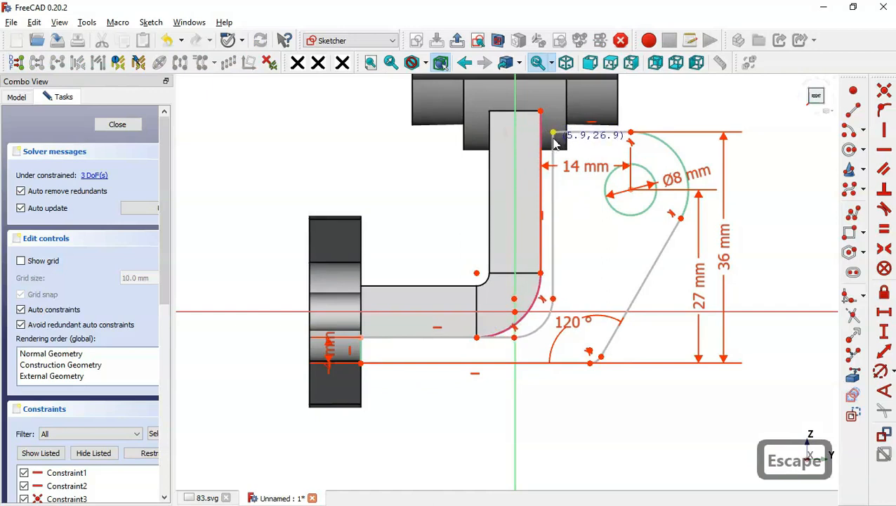
{"action": "left_click_drag", "start_coordinate": [536, 99], "coordinate": [563, 151]}
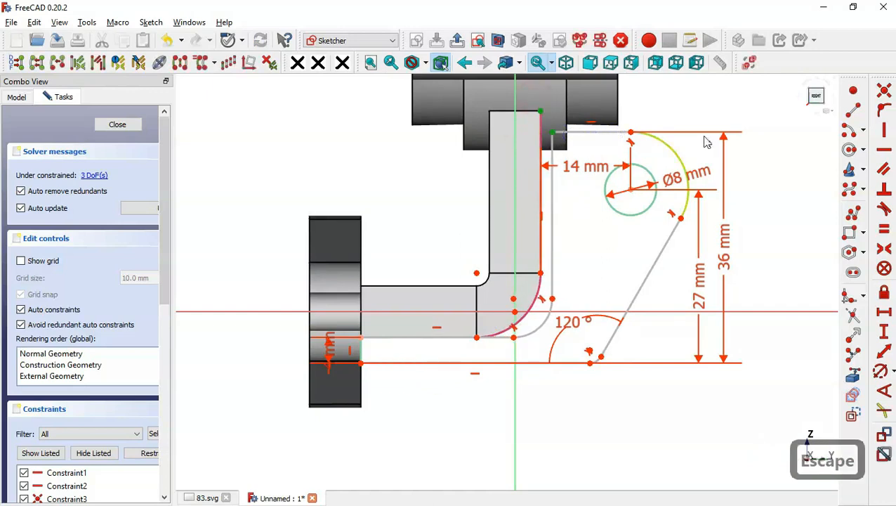
{"action": "left_click", "coordinate": [886, 130]}
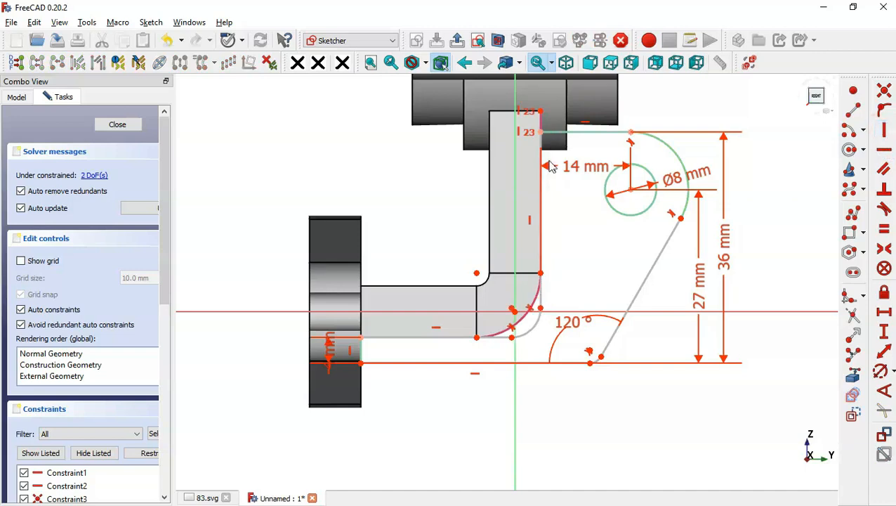
Step: Constrain the rib outline's inner corner arc to equal the projected outer bend arc of the bracket
{"action": "left_click", "coordinate": [532, 331]}
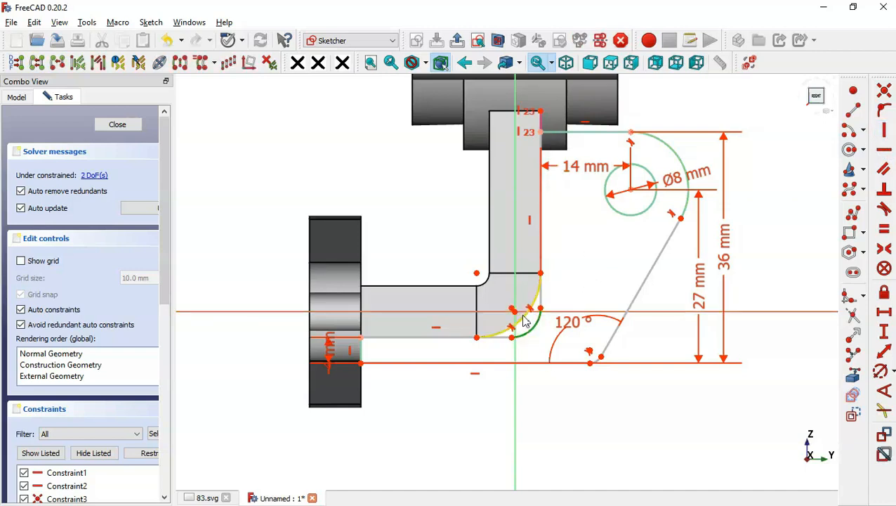
{"action": "left_click", "coordinate": [524, 321]}
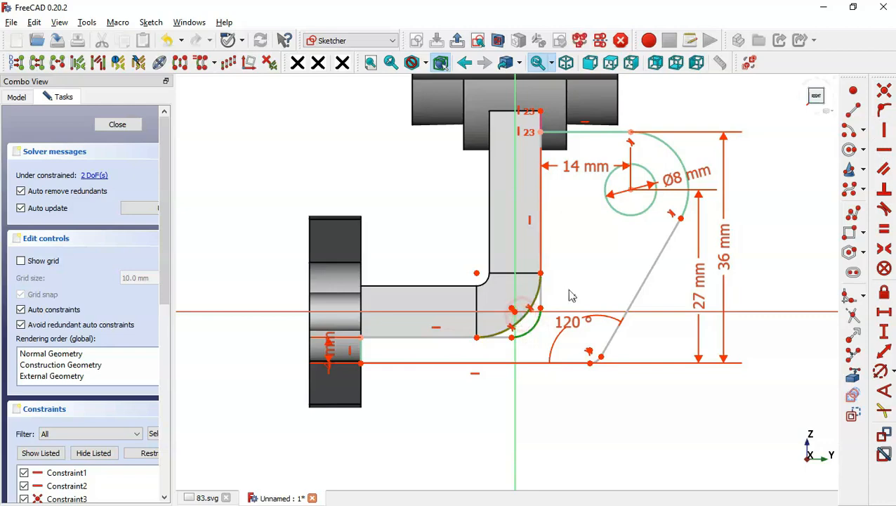
{"action": "left_click", "coordinate": [885, 230]}
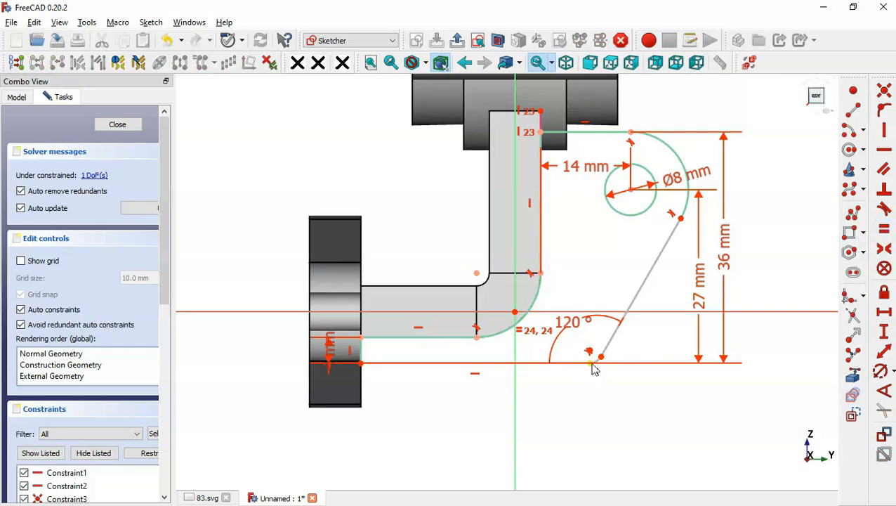
Step: Check the lower corner radius in the 83.svg drawing and set the arc between the rib's base line and slanted edge to 15 mm radius
{"action": "key", "text": "ctrl+Tab"}
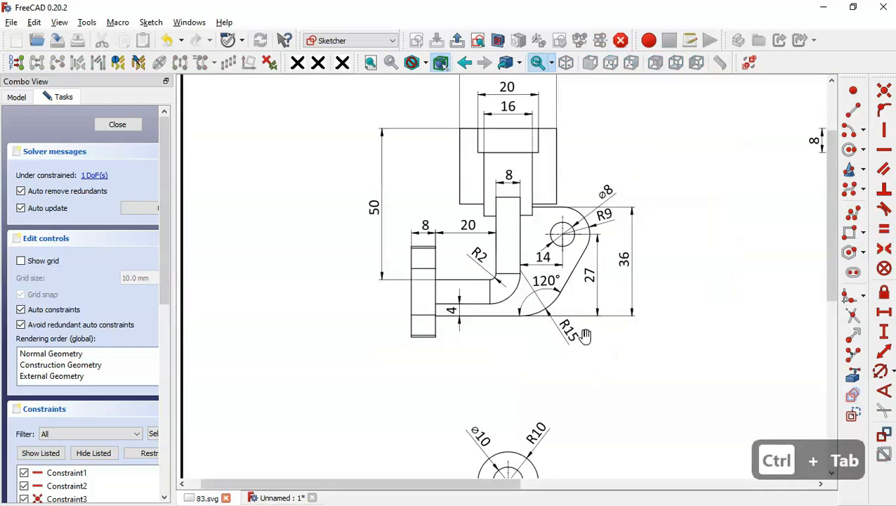
{"action": "key", "text": "ctrl+Tab"}
{"action": "left_click", "coordinate": [881, 373]}
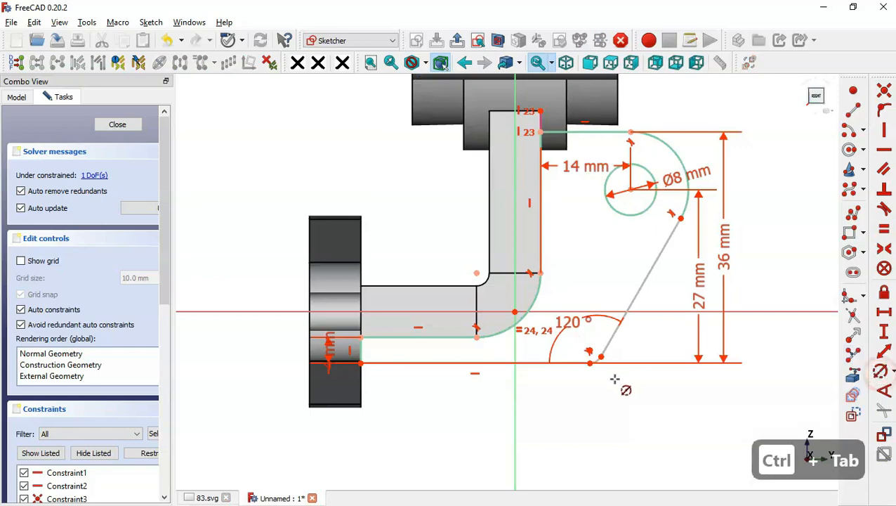
{"action": "scroll", "coordinate": [618, 386], "scroll_direction": "up", "scroll_amount": 3}
{"action": "left_click", "coordinate": [580, 344]}
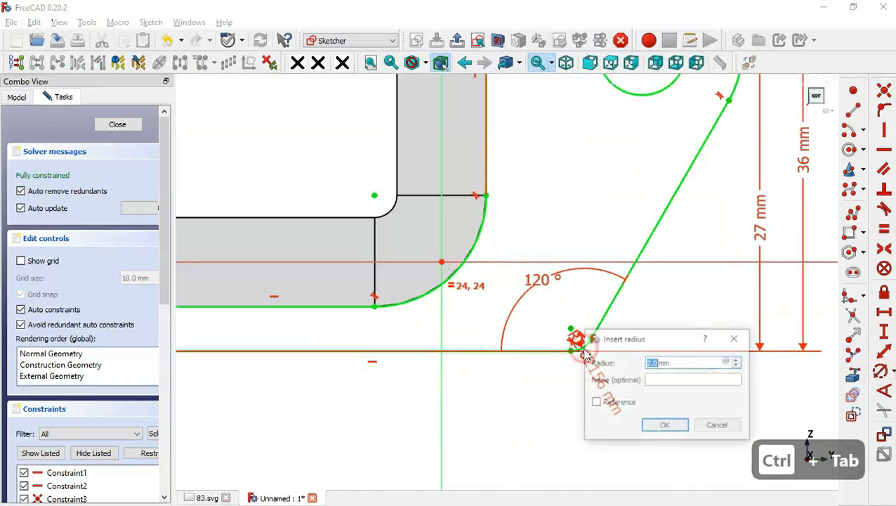
{"action": "type", "text": "15"}
{"action": "key", "text": "Return"}
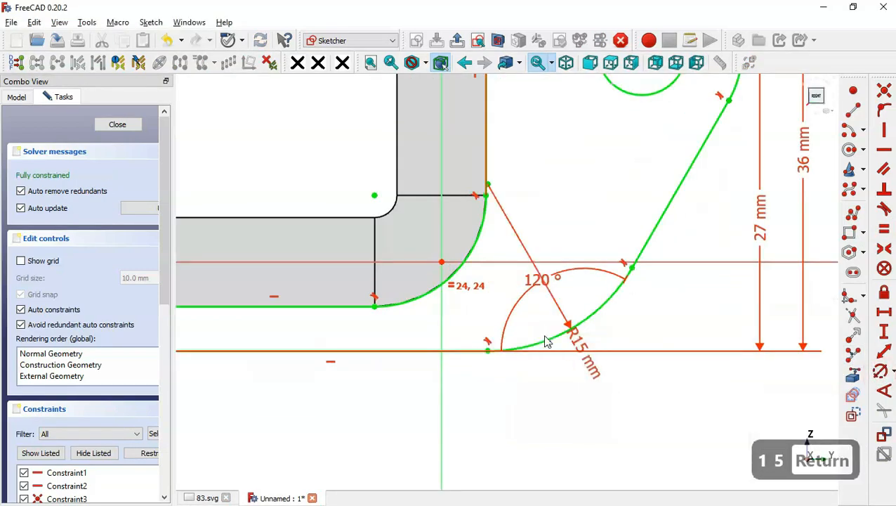
Step: Leave the rib sketch and pad it 8 mm symmetrically about the sketch plane
{"action": "scroll", "coordinate": [546, 409], "scroll_direction": "down", "scroll_amount": 4}
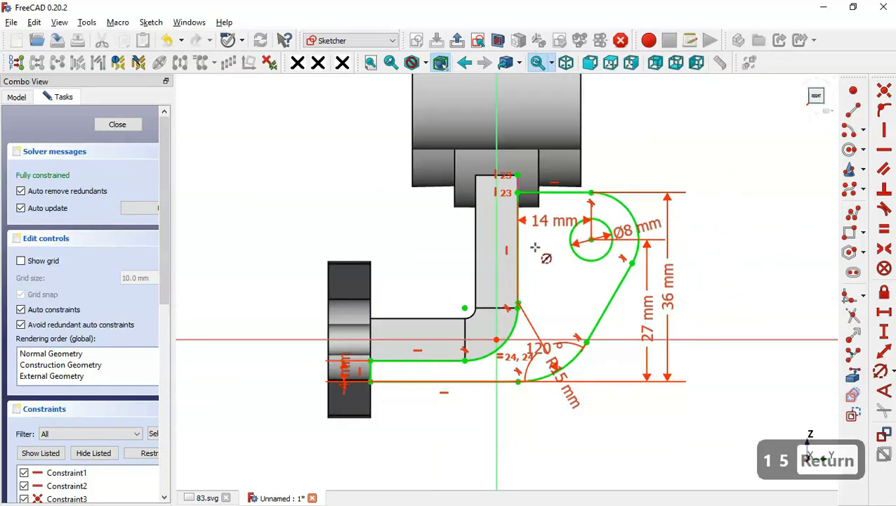
{"action": "left_click", "coordinate": [458, 42]}
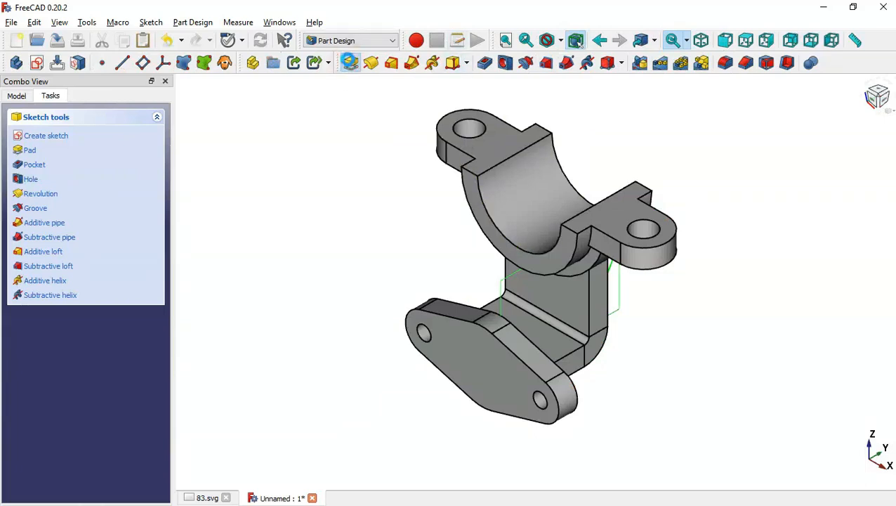
{"action": "left_click", "coordinate": [350, 63]}
{"action": "left_click", "coordinate": [63, 281]}
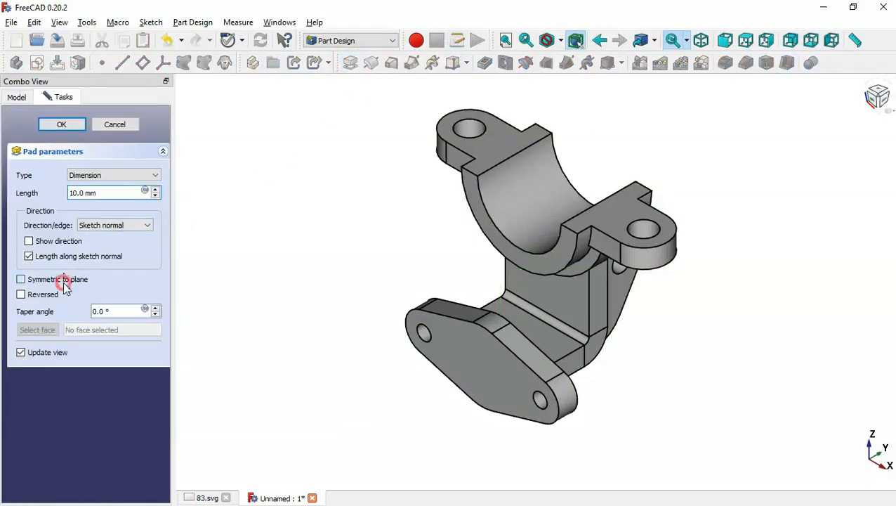
{"action": "left_click_drag", "start_coordinate": [110, 194], "coordinate": [37, 194]}
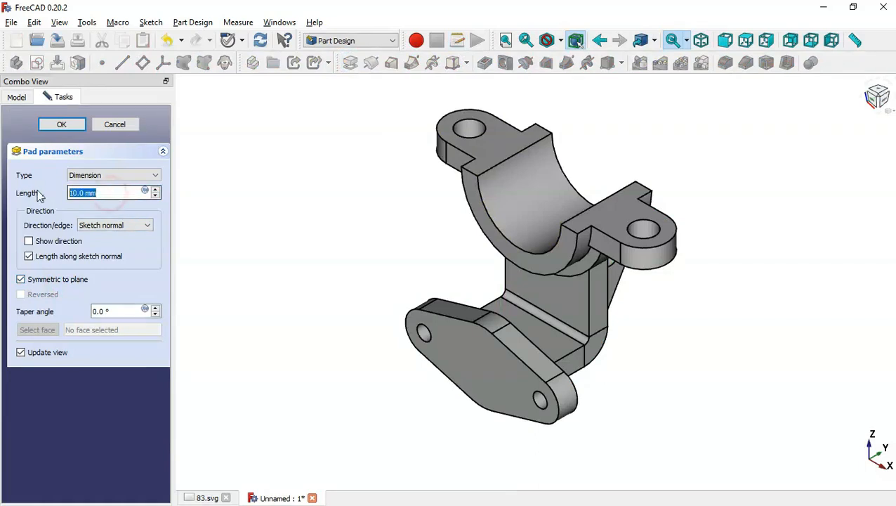
{"action": "type", "text": "8"}
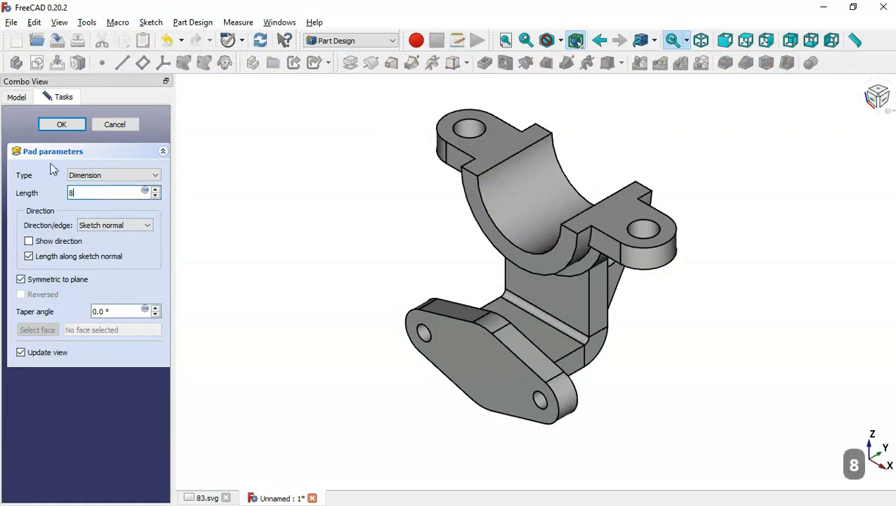
{"action": "left_click", "coordinate": [61, 125]}
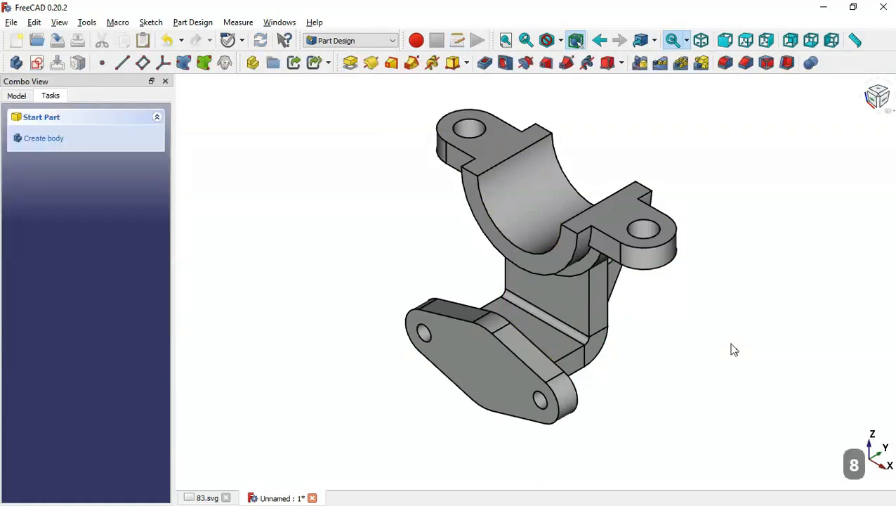
{"action": "middle_click_drag", "start_coordinate": [731, 343], "coordinate": [604, 366]}
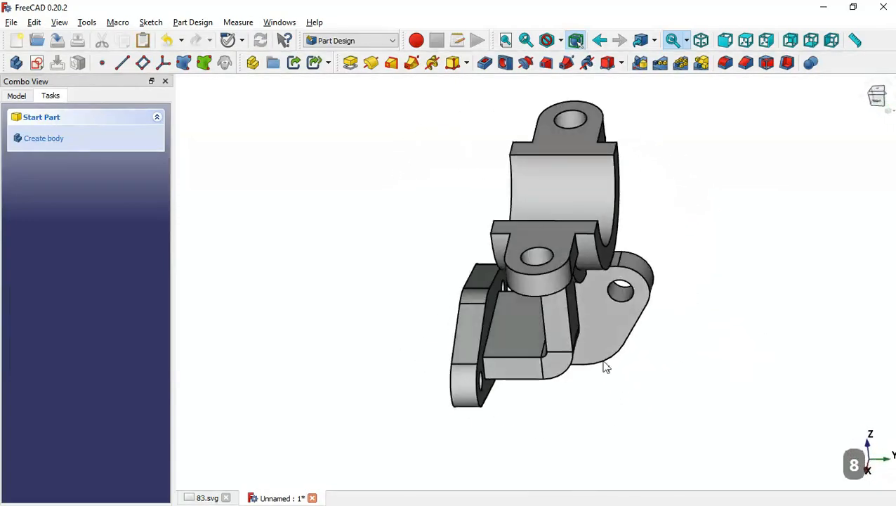
{"action": "key", "text": "Home"}
{"action": "middle_click_drag", "start_coordinate": [750, 360], "coordinate": [741, 322]}
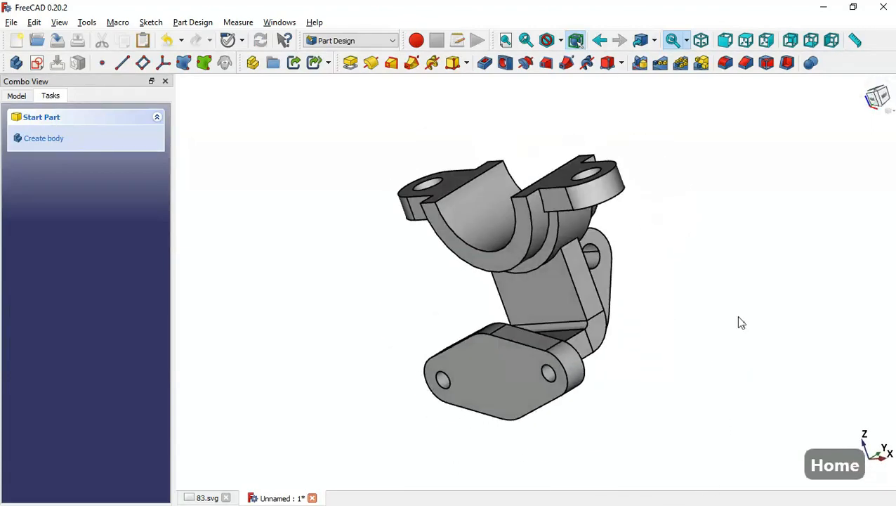
{"action": "key", "text": "Home"}
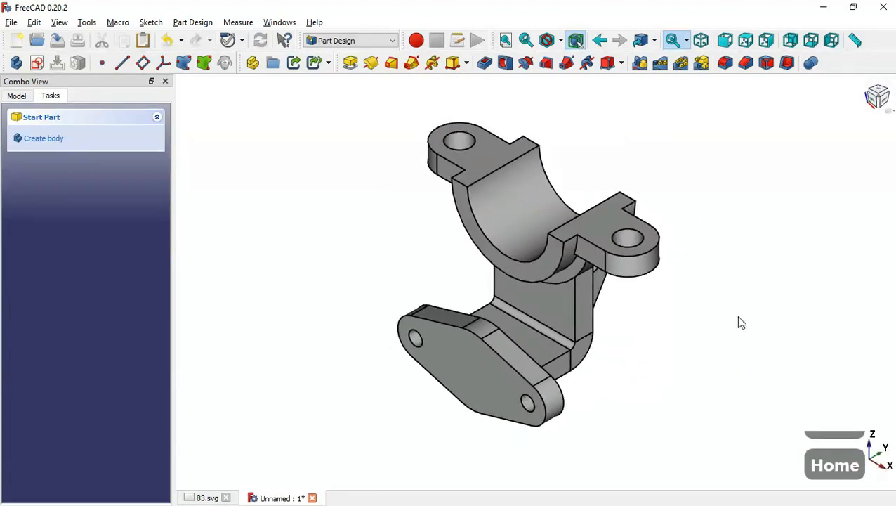